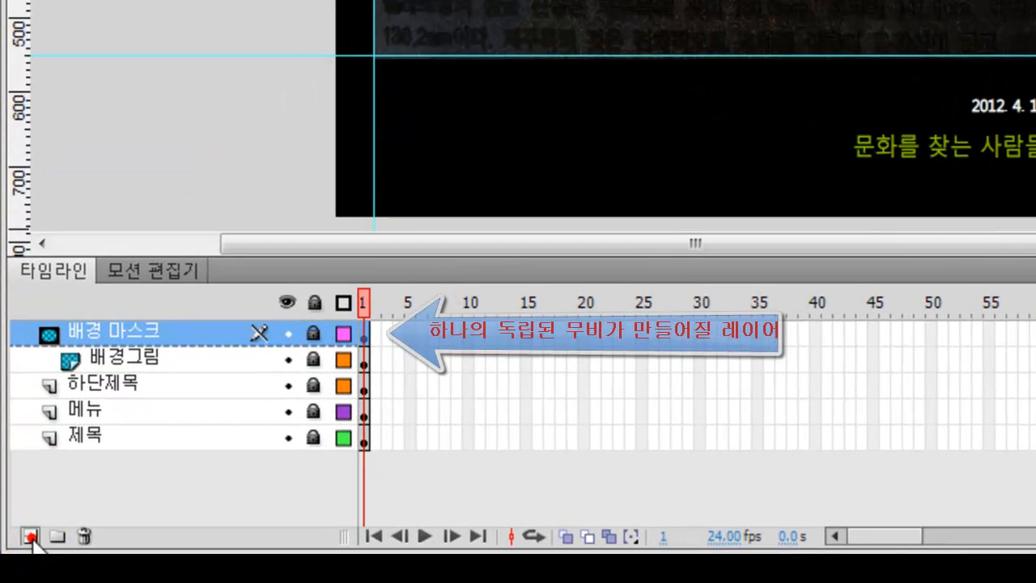
Add a new layer above the 배경 마스크 layer and name it "애니 땅꼬마"
left_click(27, 541)
double_click(100, 325)
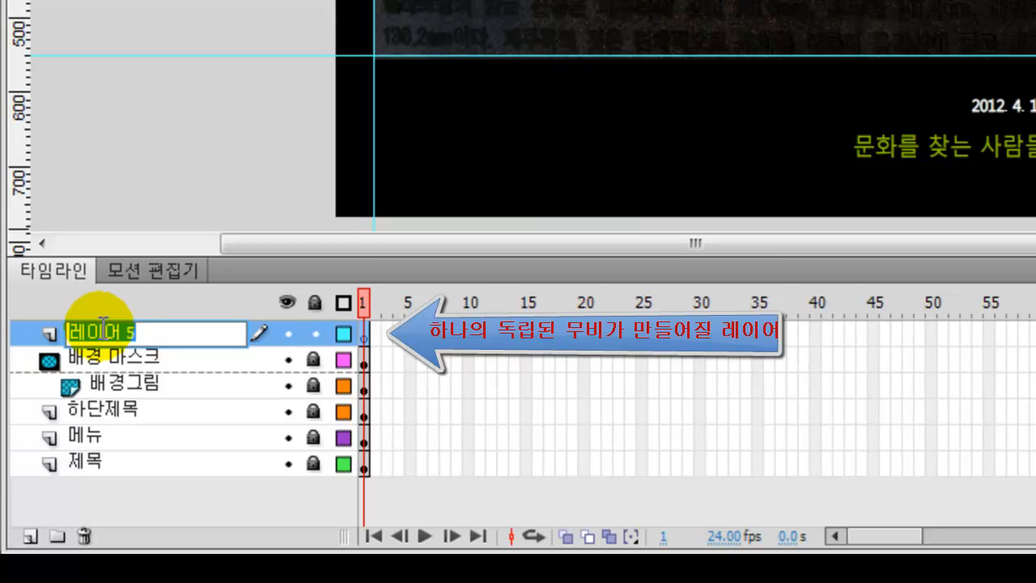
type("애")
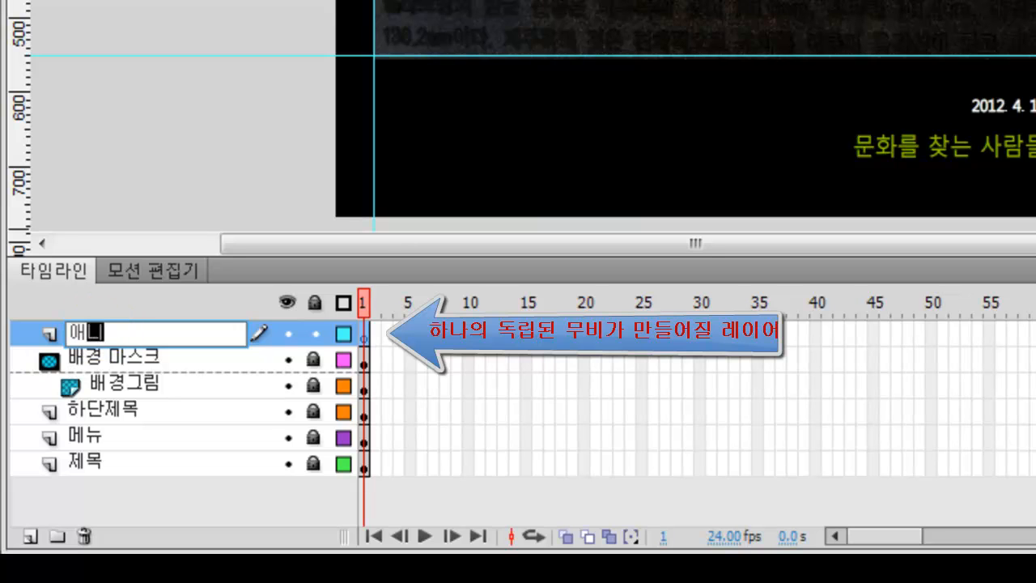
type("니메")
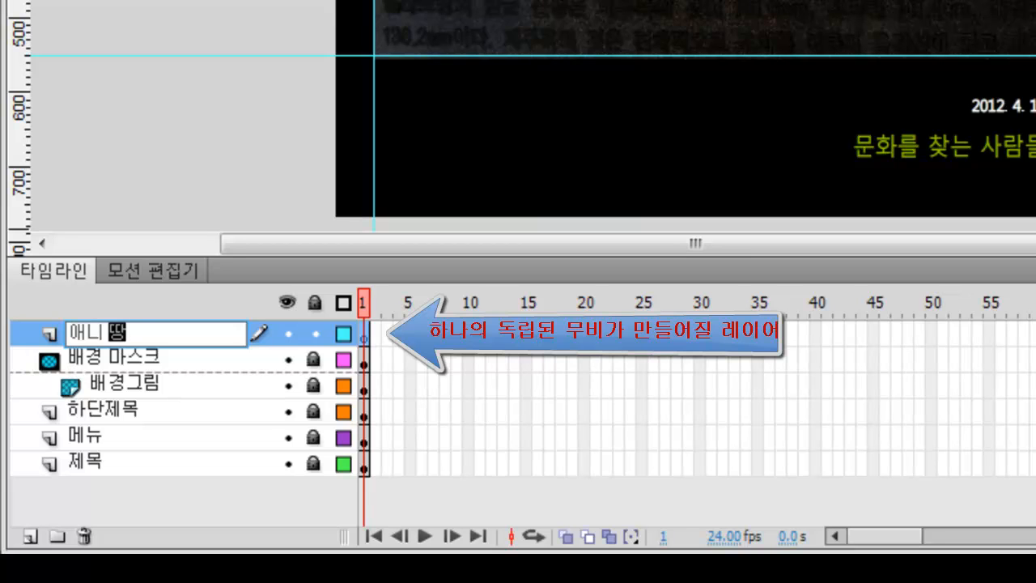
type("ㄲ")
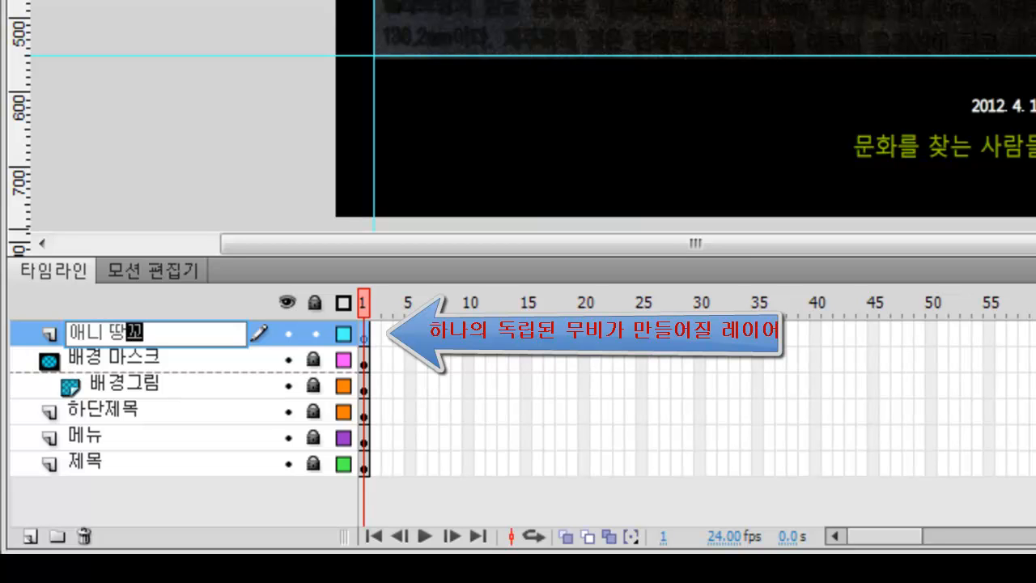
type("ㅏ")
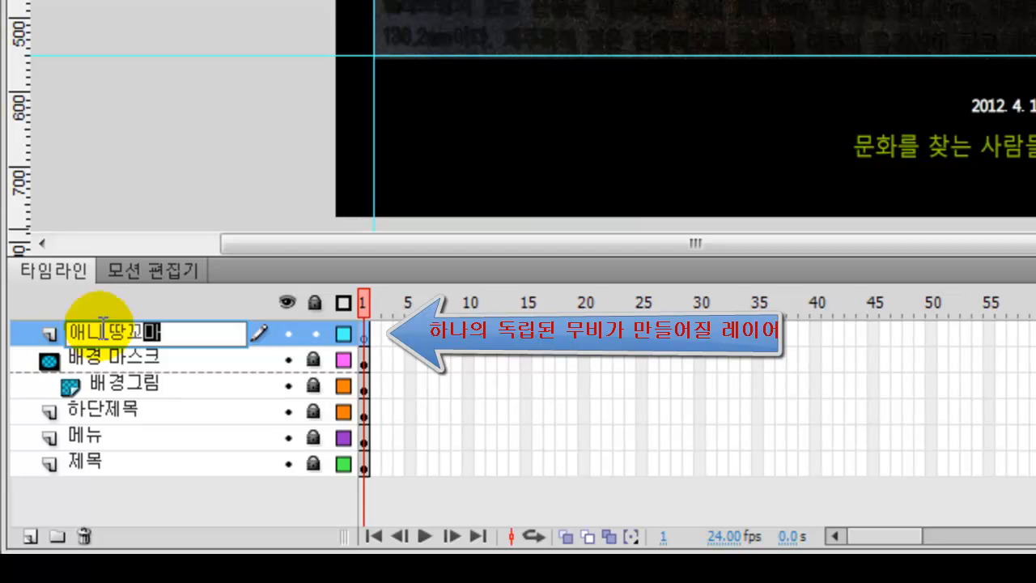
key("Return")
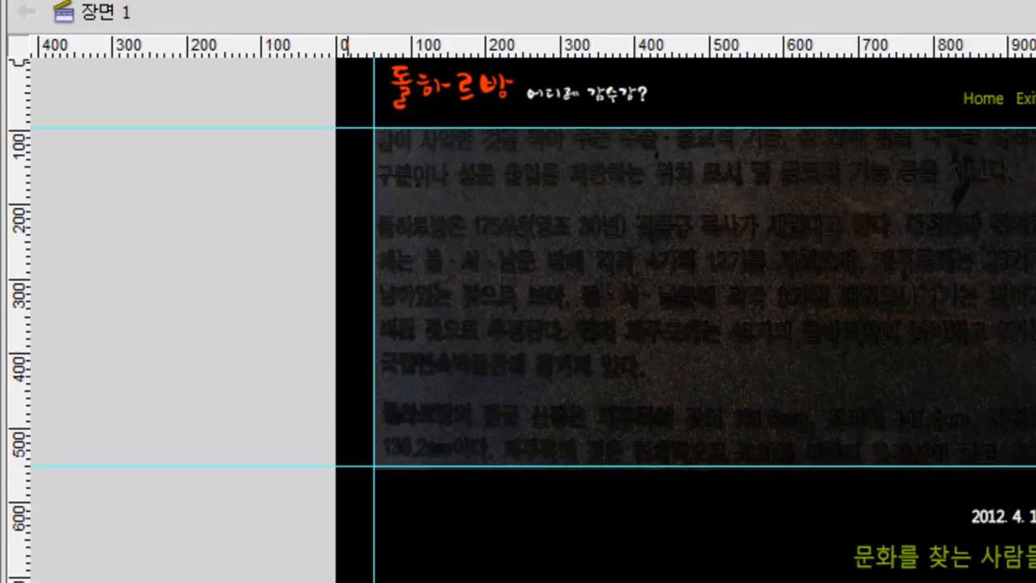
Import 땅꼬마.jpg, 곰발손이.jpg, 사랑이.jpg and 옵서양.jpg from the 이름을 찾아줘 folder into the library
left_click(97, 56)
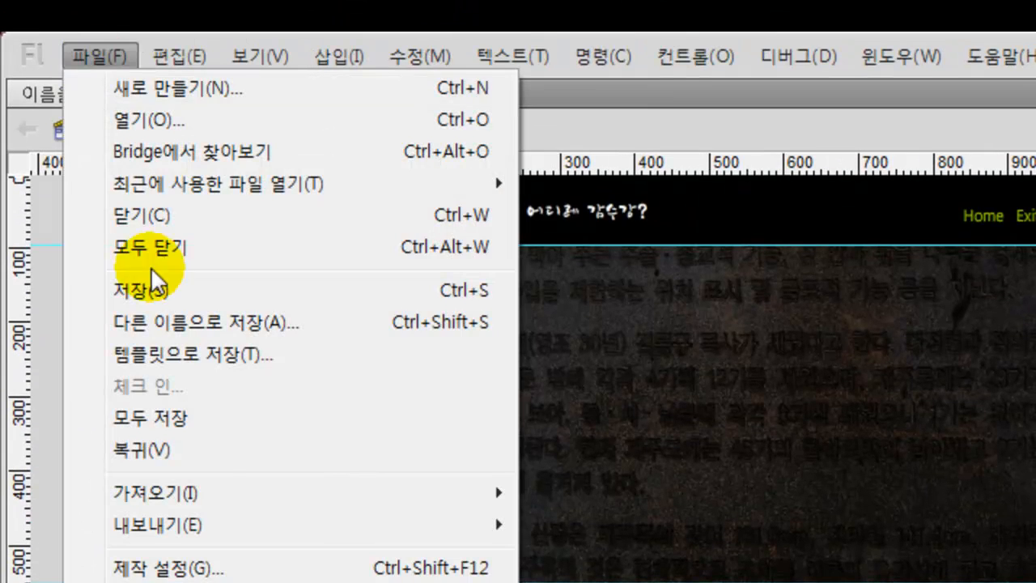
mouse_move(208, 503)
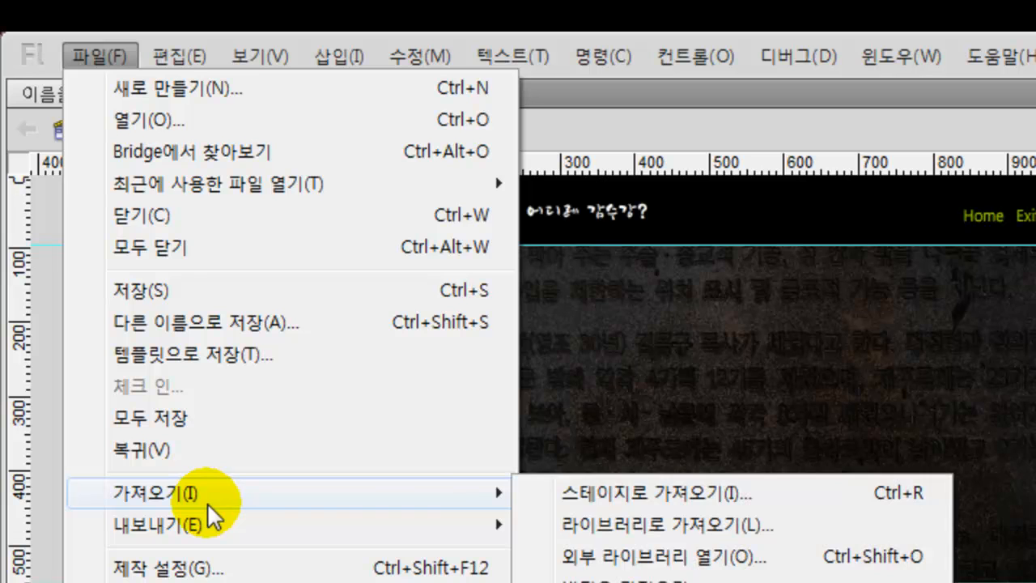
left_click(592, 524)
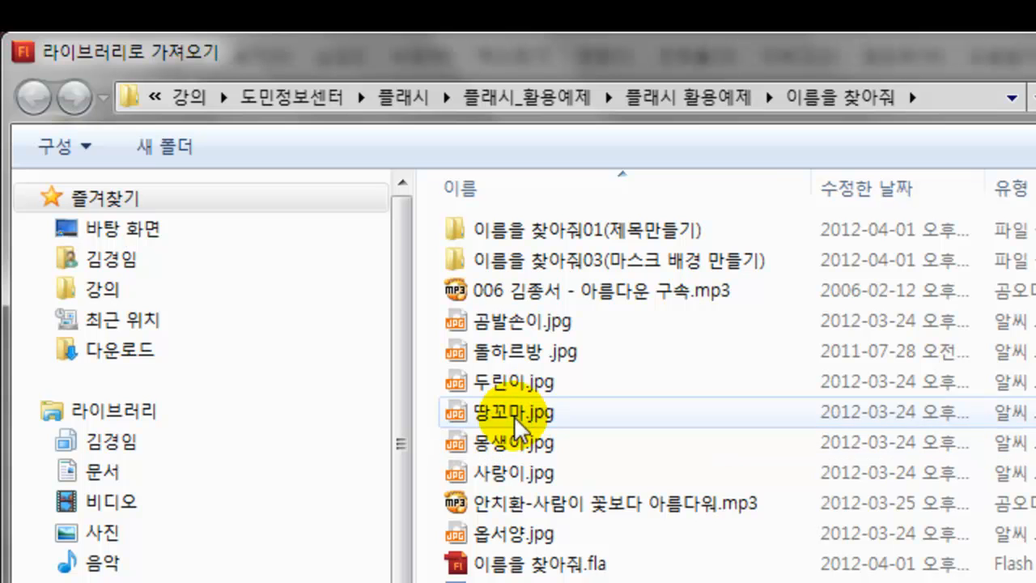
mouse_move(512, 443)
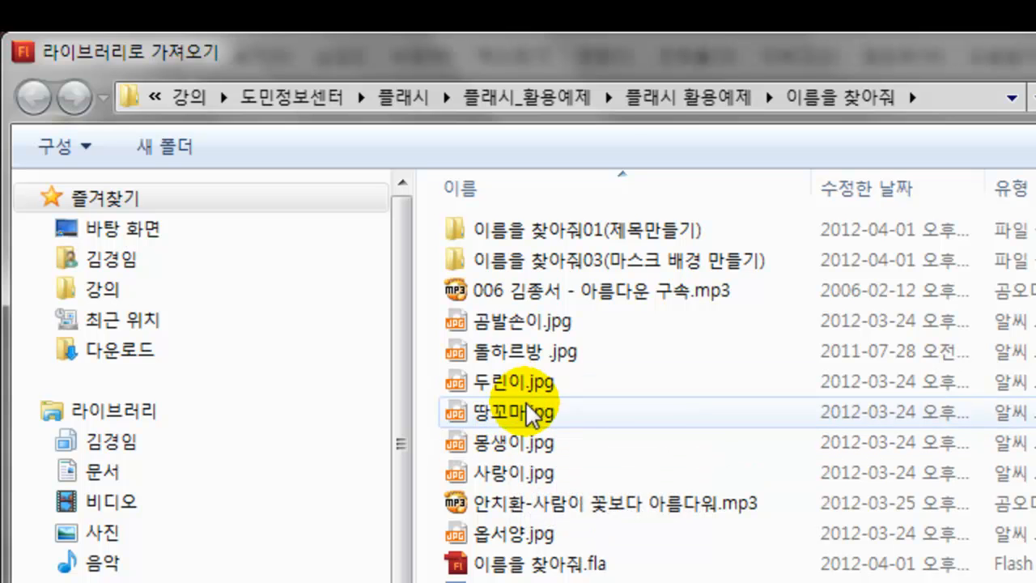
left_click(519, 415)
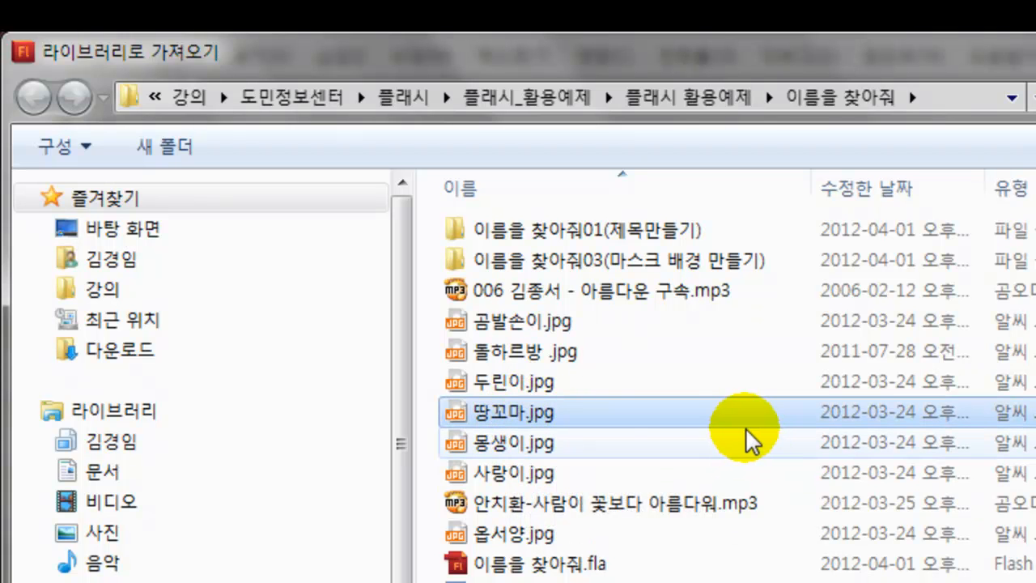
left_click(531, 323, "ctrl")
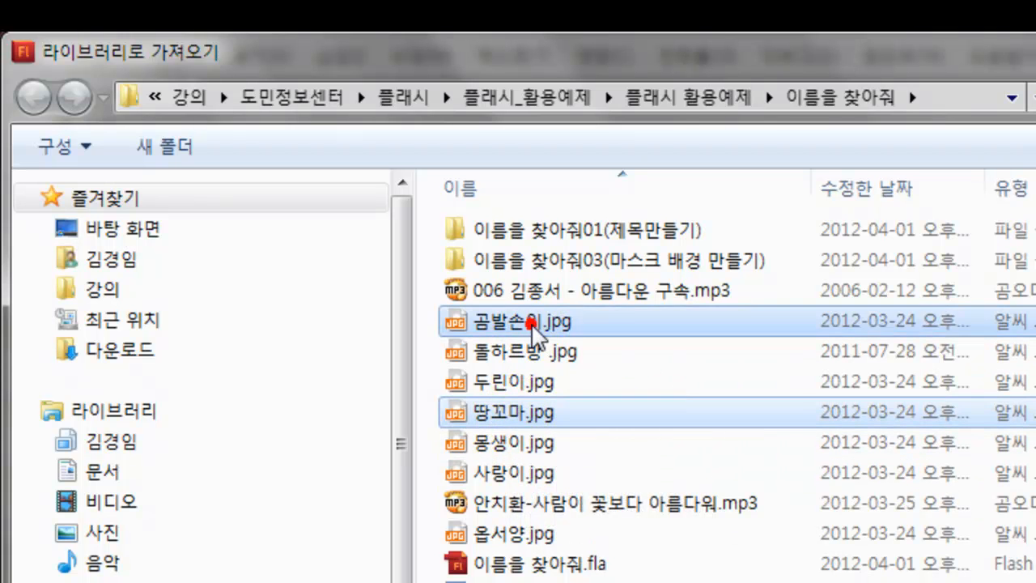
left_click(524, 476, "ctrl")
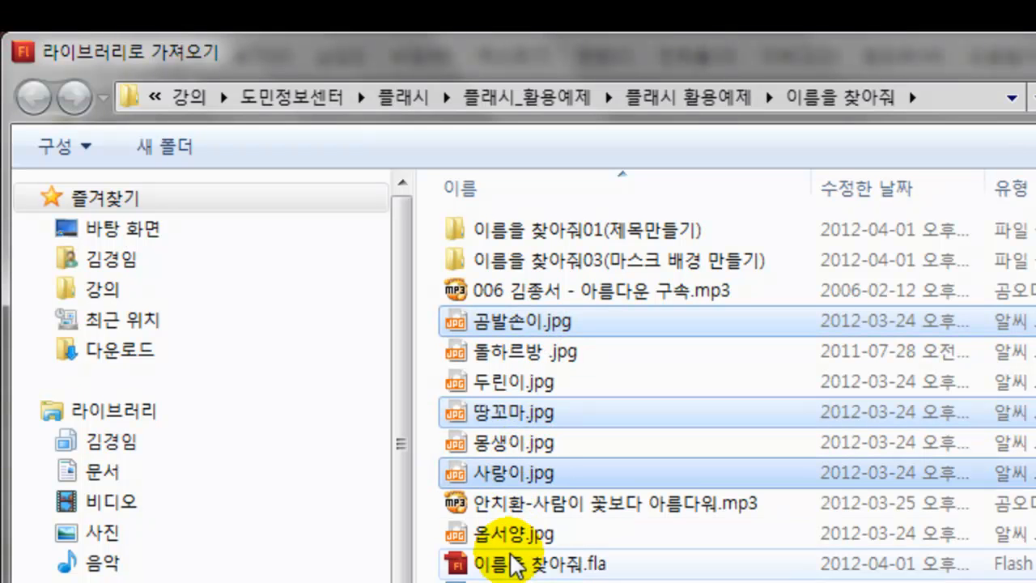
left_click(510, 536, "ctrl")
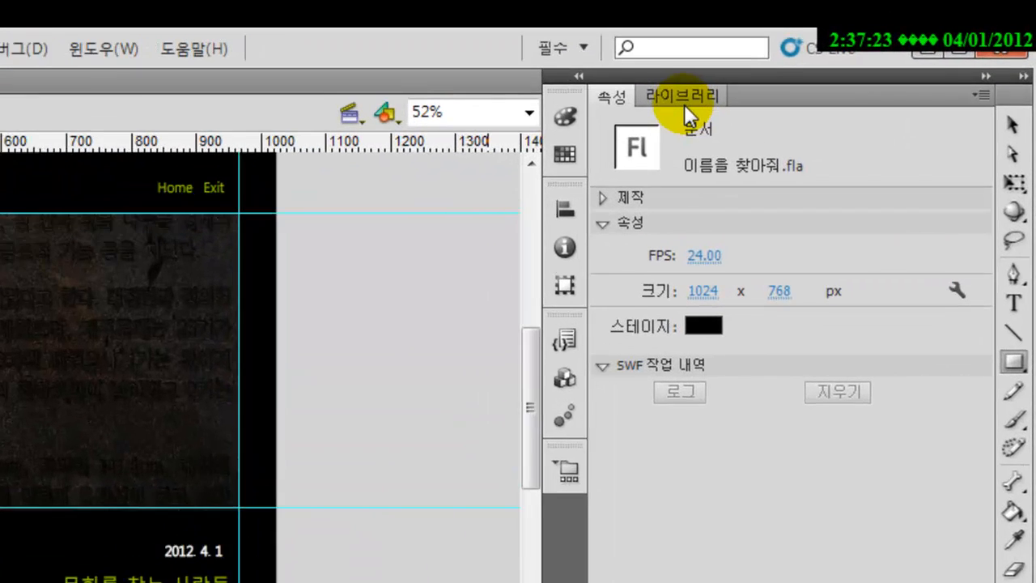
Preview the imported photos in the library and place 땅꼬마.jpg on the stage, over the left part of the background picture
left_click(669, 100)
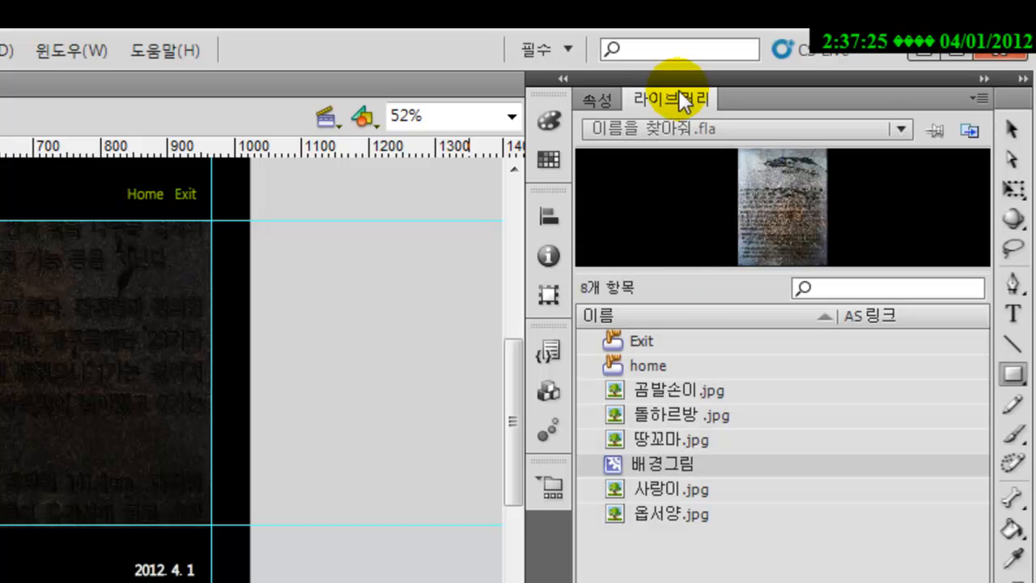
left_click(656, 440)
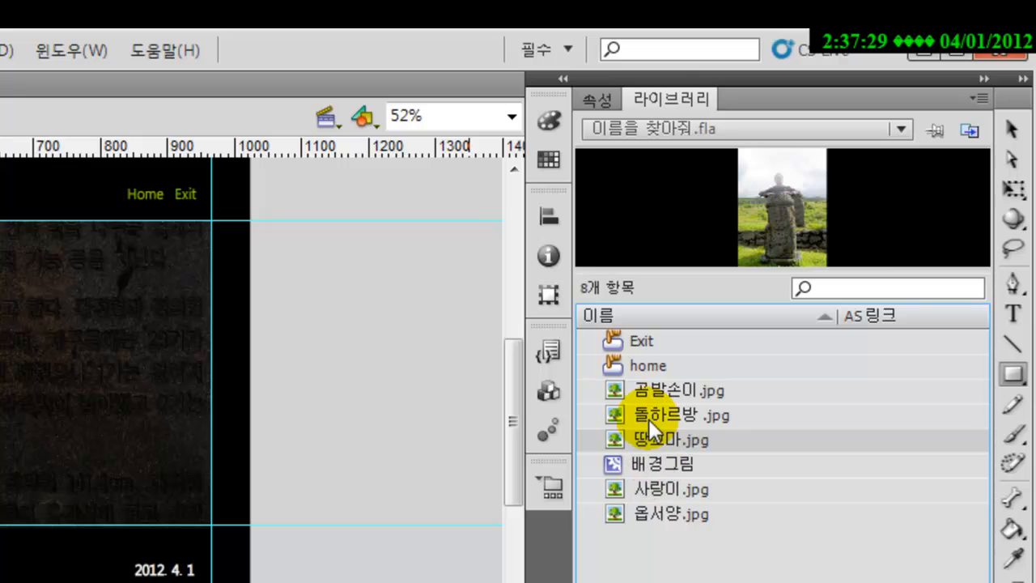
left_click(649, 395)
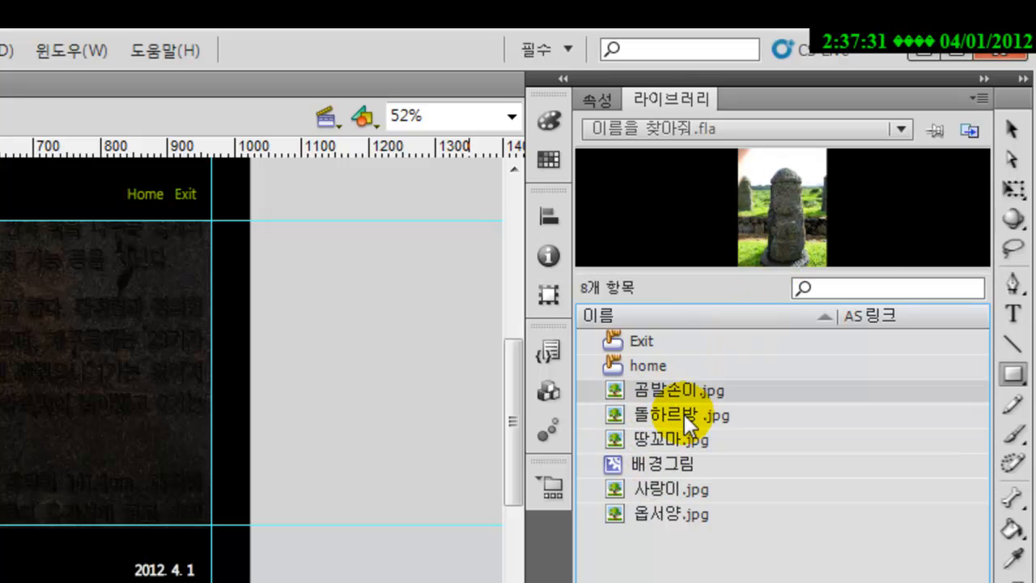
left_click(646, 487)
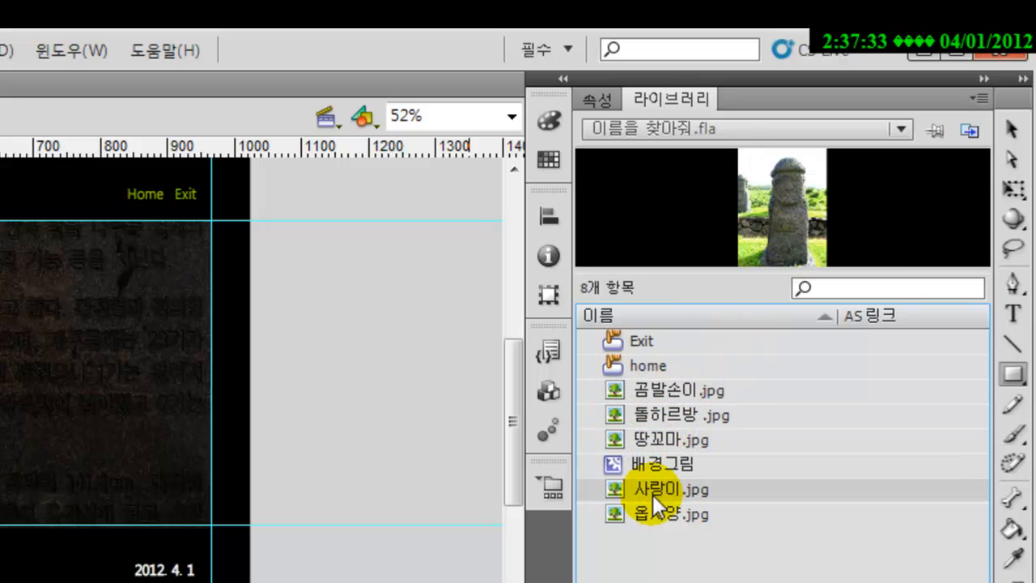
left_click(650, 511)
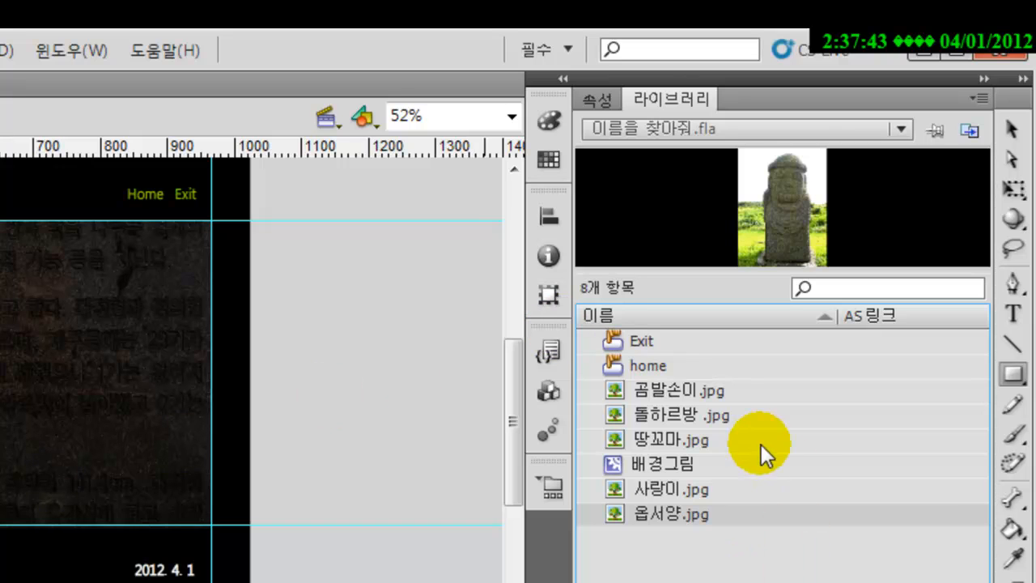
left_click(656, 439)
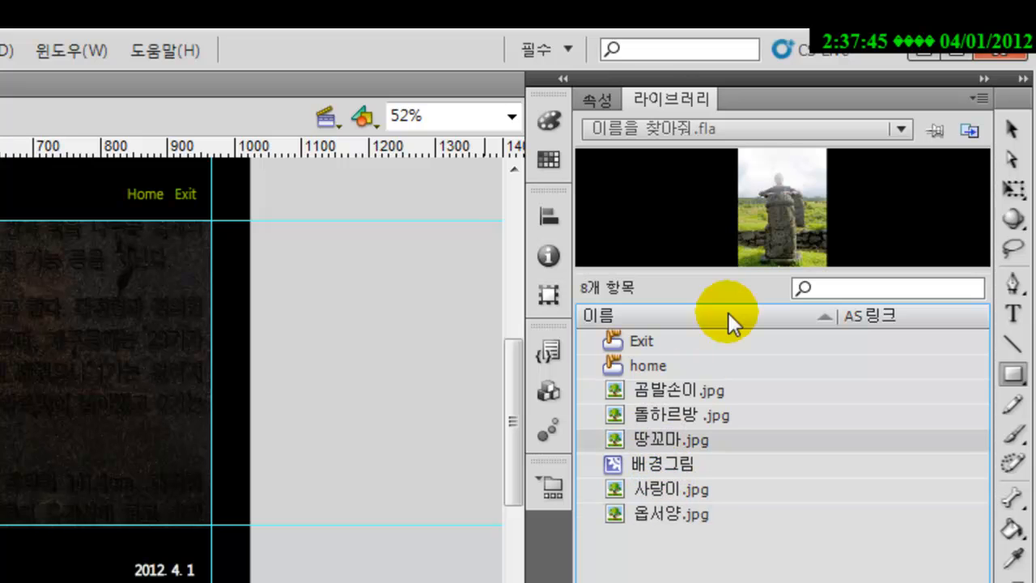
left_click_drag(777, 210, 289, 214)
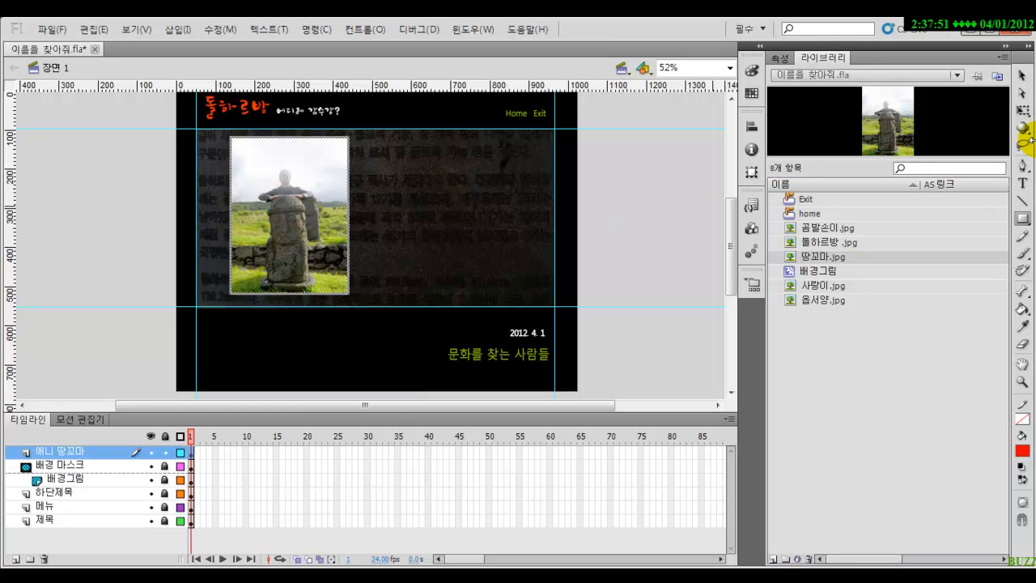
Scale the 땅꼬마 photo down proportionally about its centre with Free Transform, to about 290 px wide, between the horizontal guides
left_click(1023, 109)
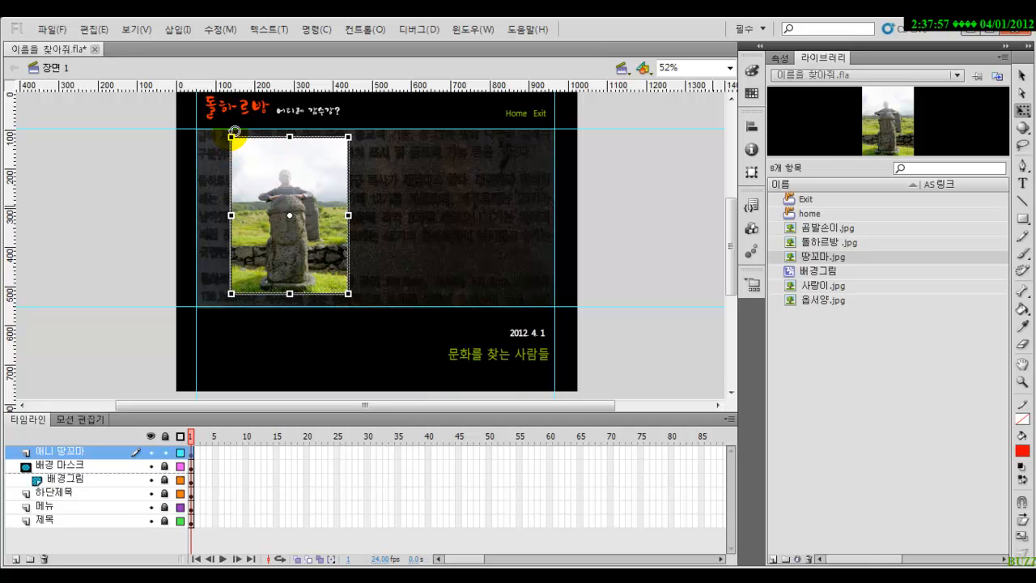
left_click_drag(230, 137, 241, 151)
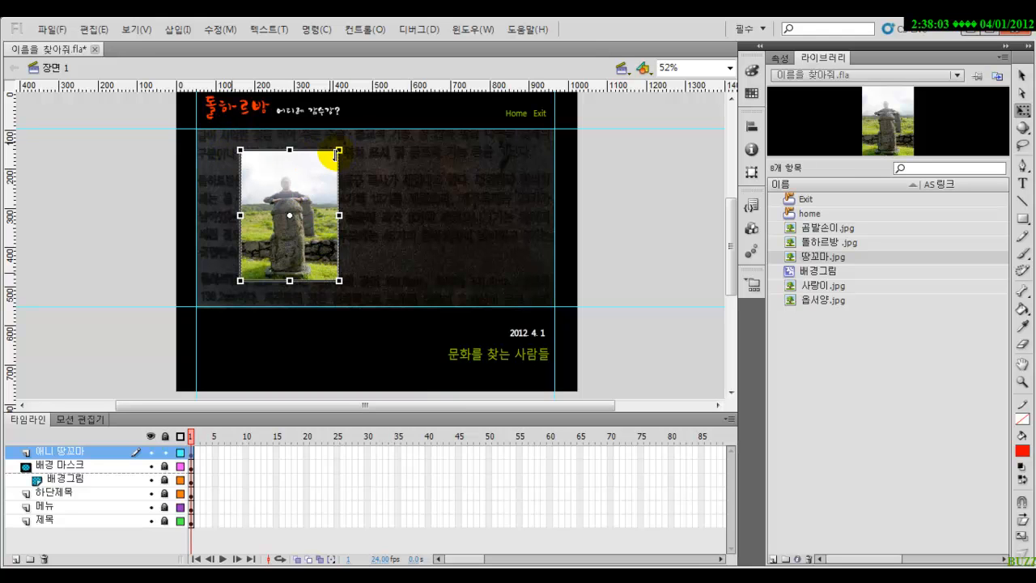
left_click_drag(338, 151, 346, 141)
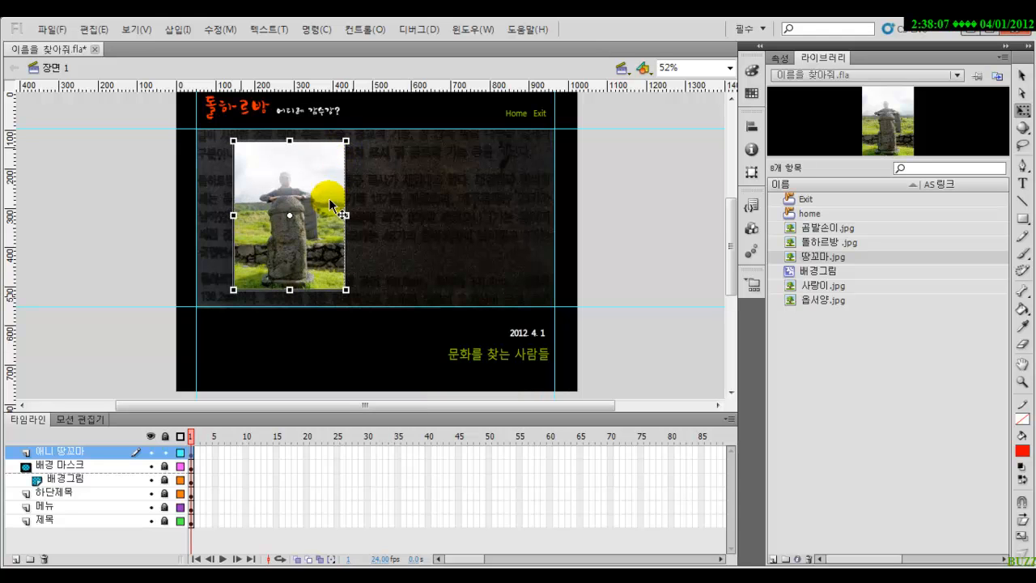
left_click_drag(324, 207, 325, 207)
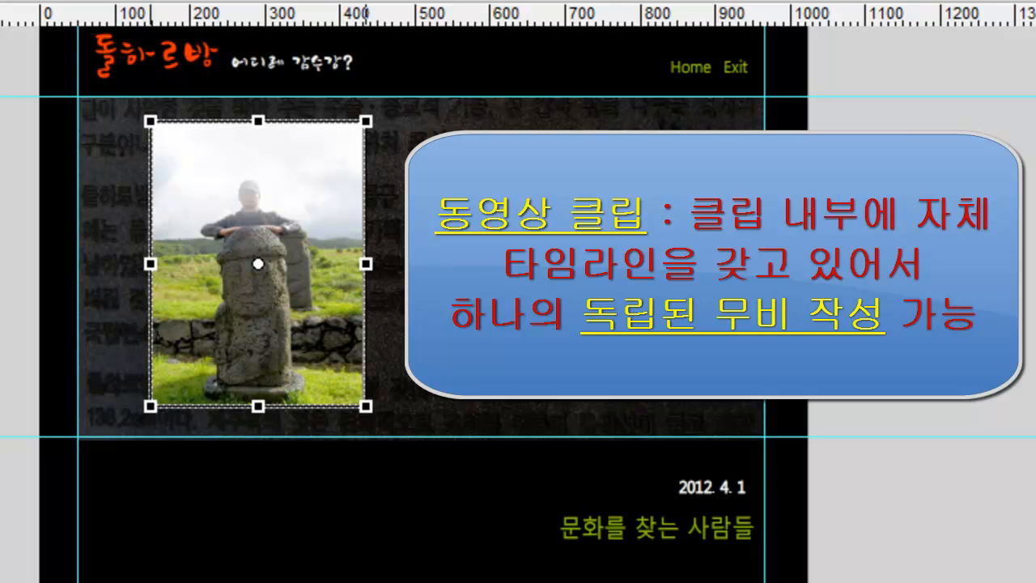
Convert the photo on the stage to a movie clip (동영상 클립) symbol named "애니 땅꼬마"
right_click(277, 343)
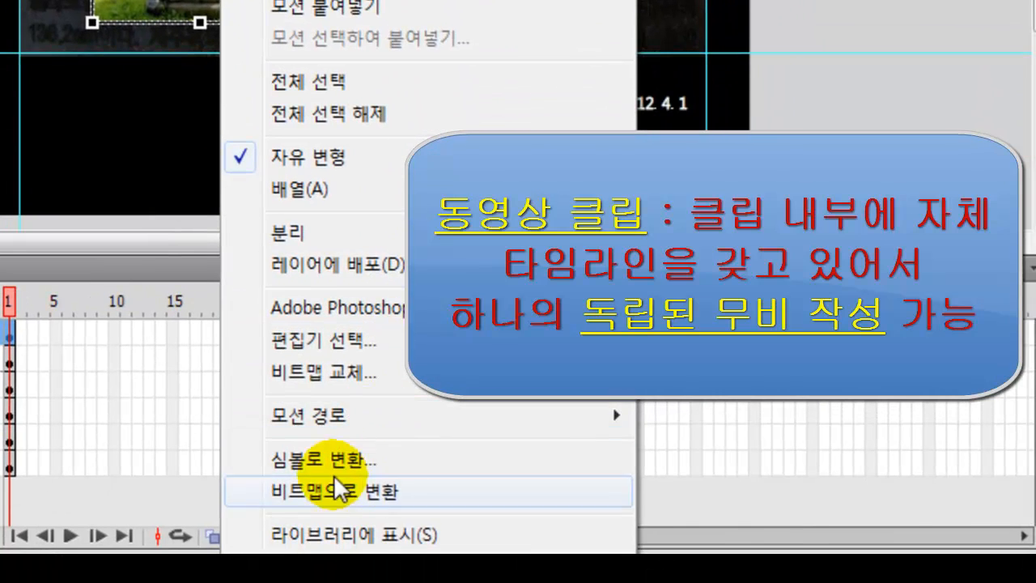
left_click(386, 463)
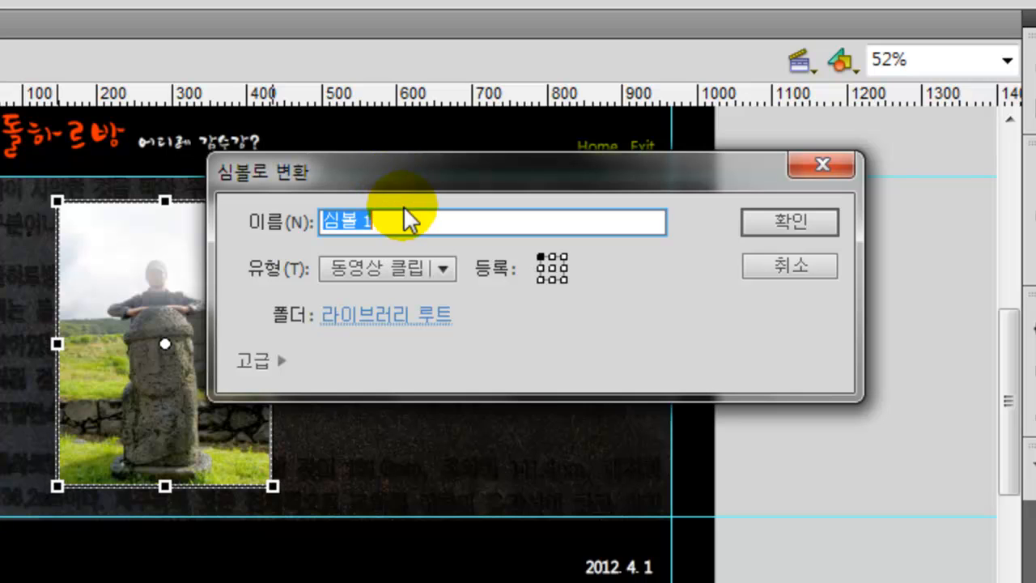
type("애니")
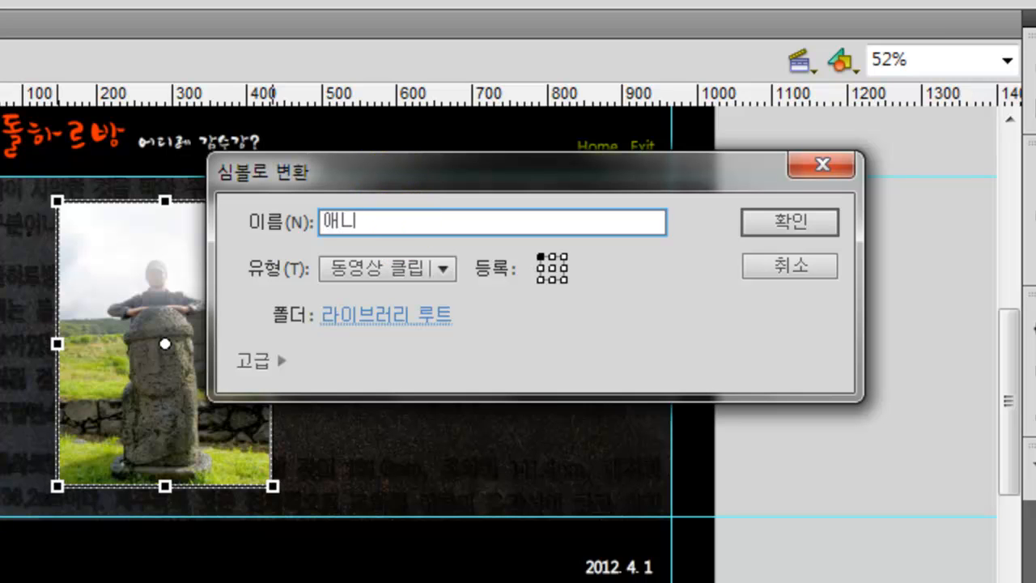
type(" 땅ㄲ")
type("마")
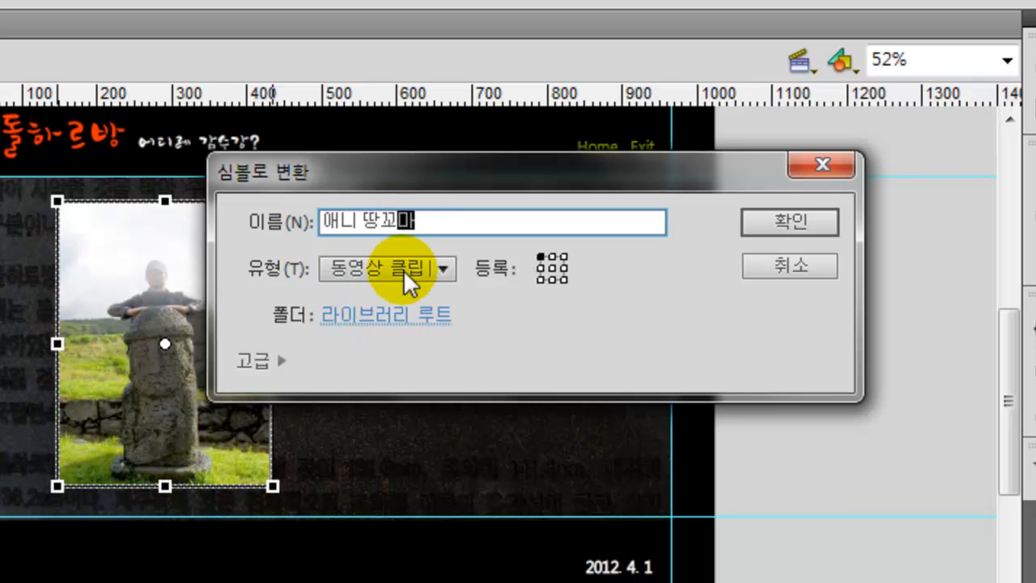
left_click(832, 218)
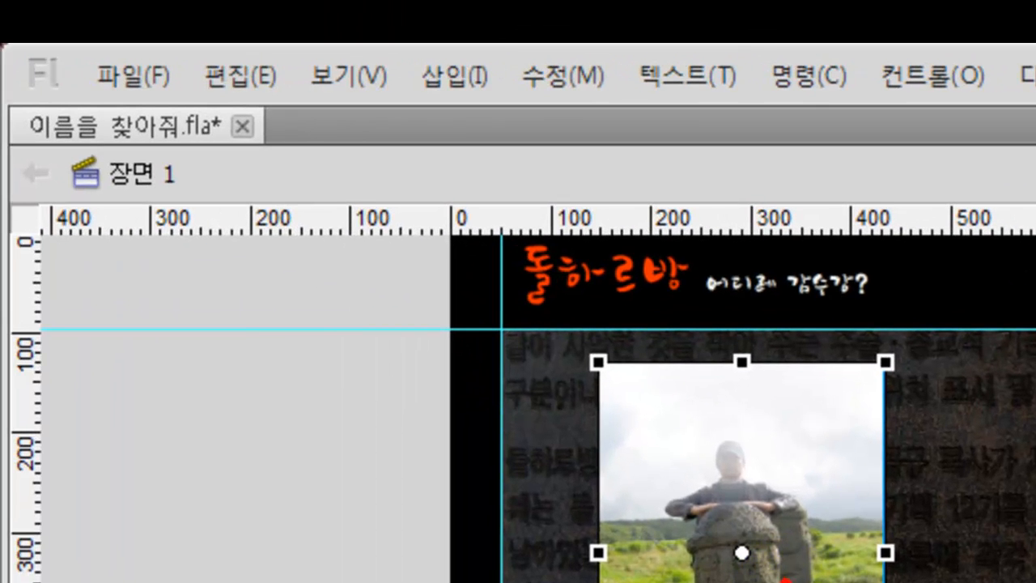
Enter the 애니 땅꼬마 clip and convert the photo inside it to a movie clip (동영상 클립) symbol named "심볼 땅꼬마"
double_click(683, 558)
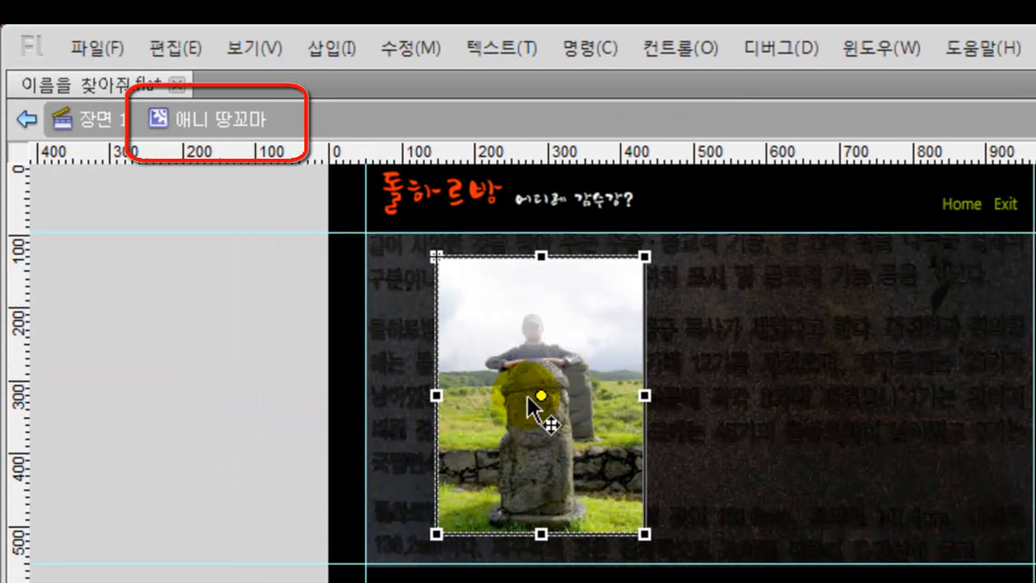
right_click(583, 453)
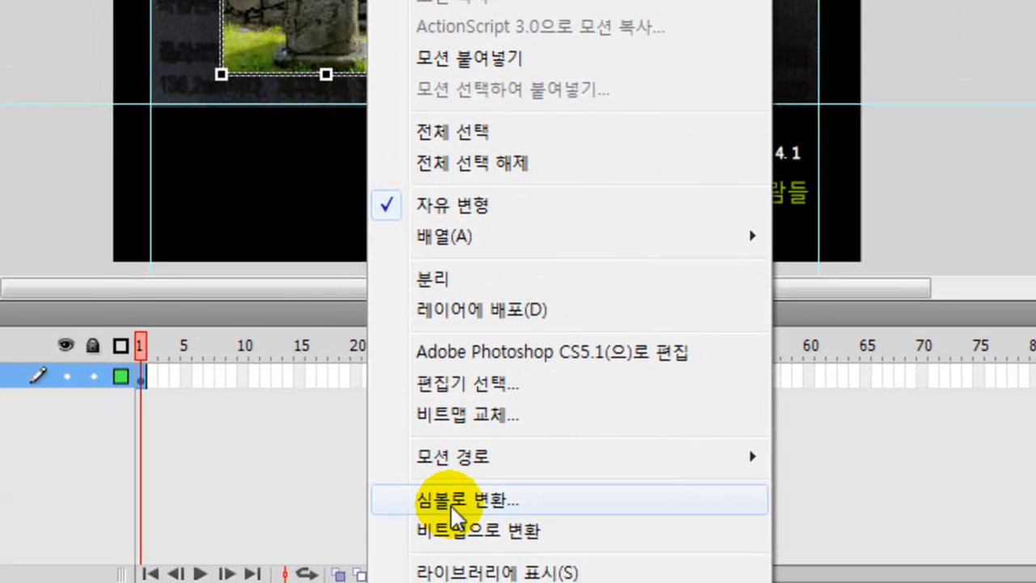
left_click(452, 501)
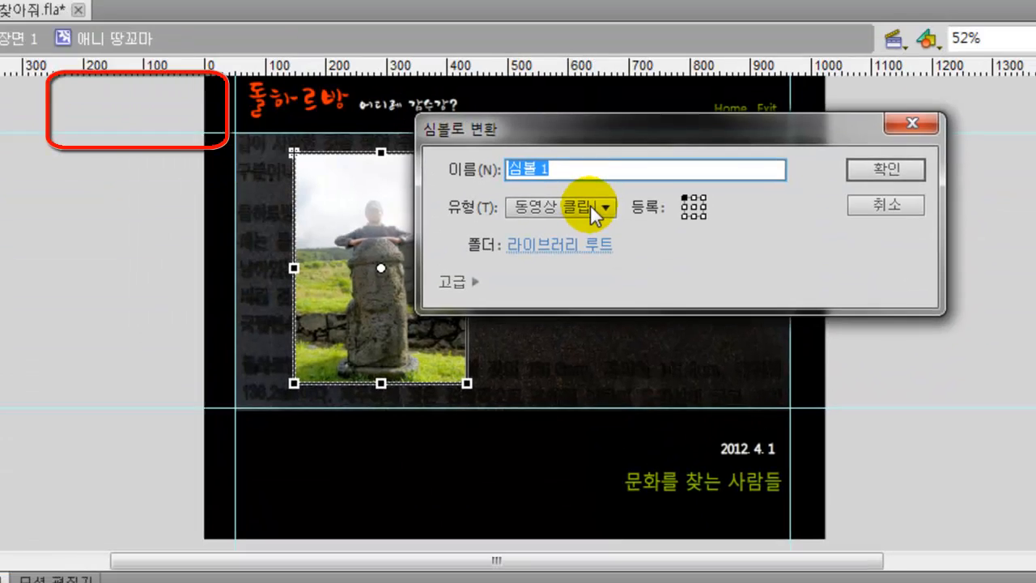
type("심")
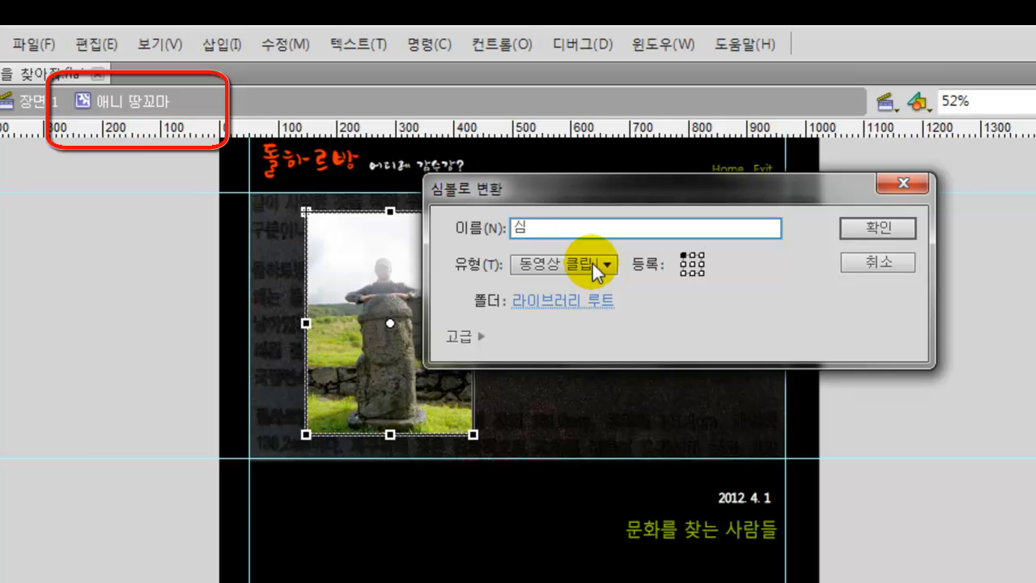
type("볼")
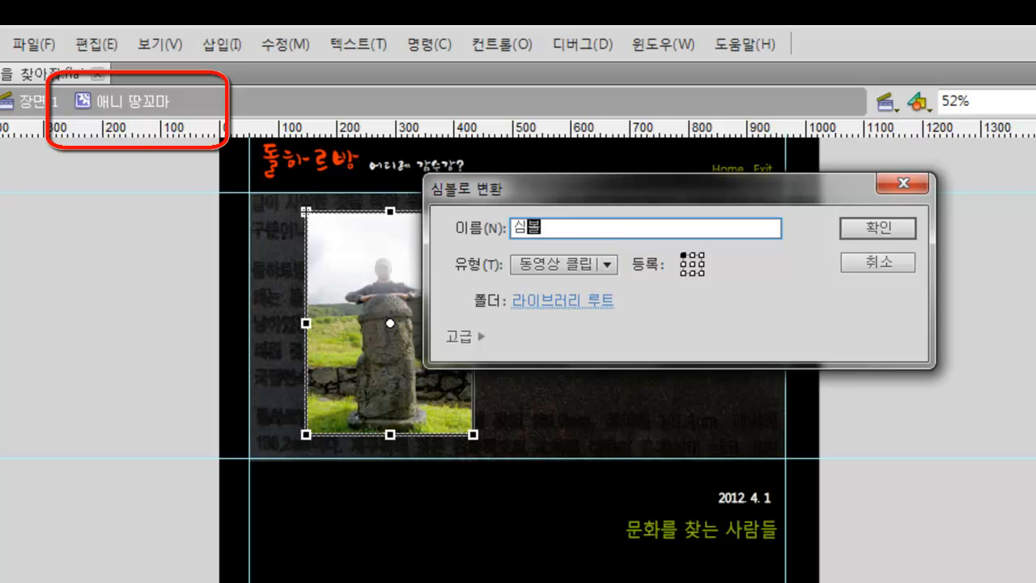
type(" ㄸㄲ")
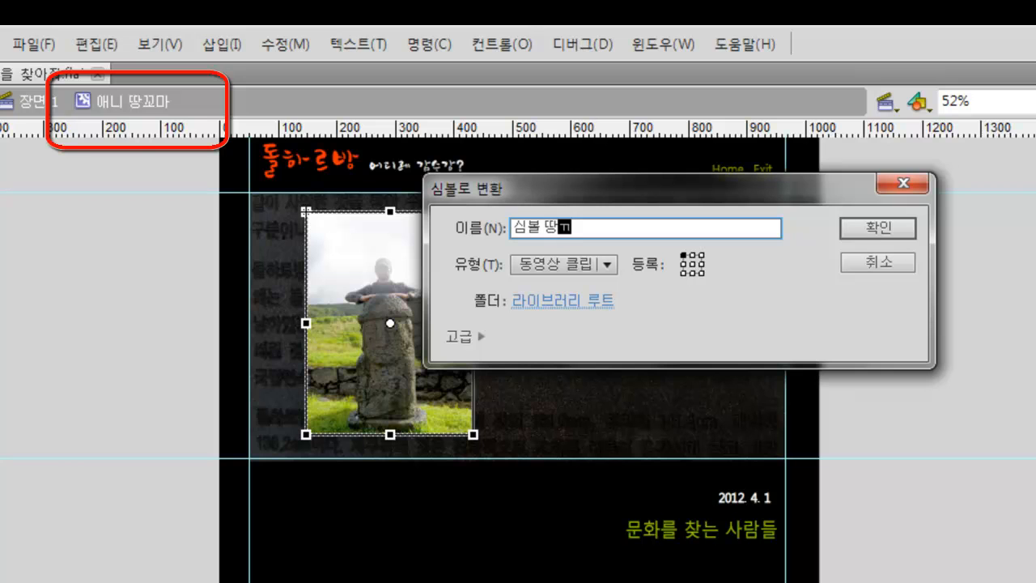
type("마")
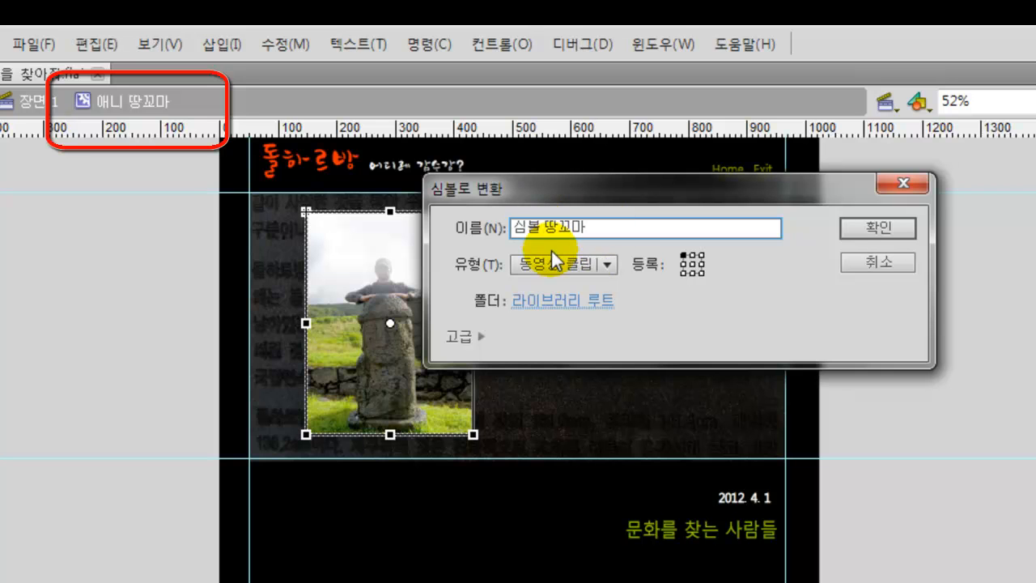
left_click(607, 267)
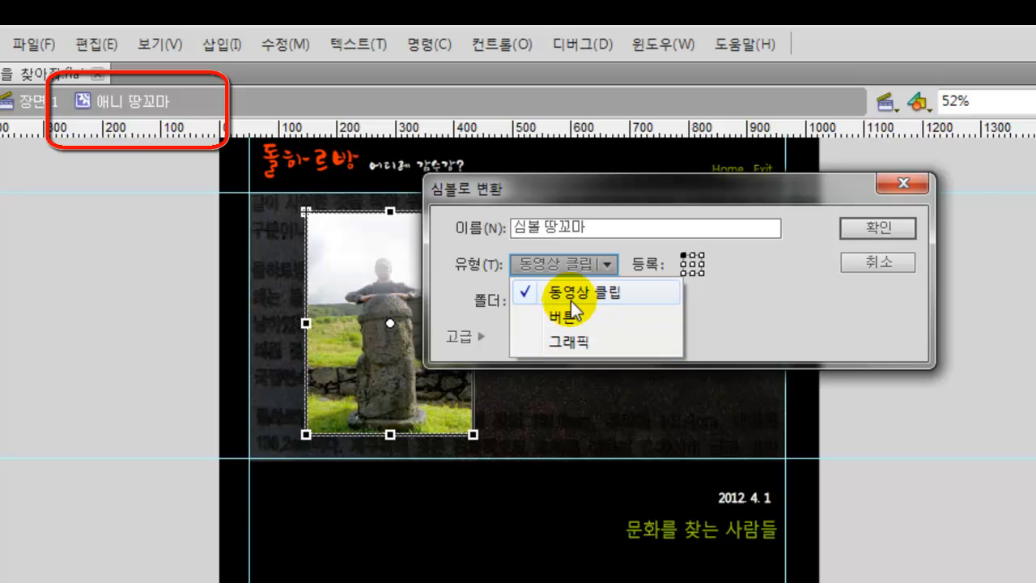
left_click(611, 296)
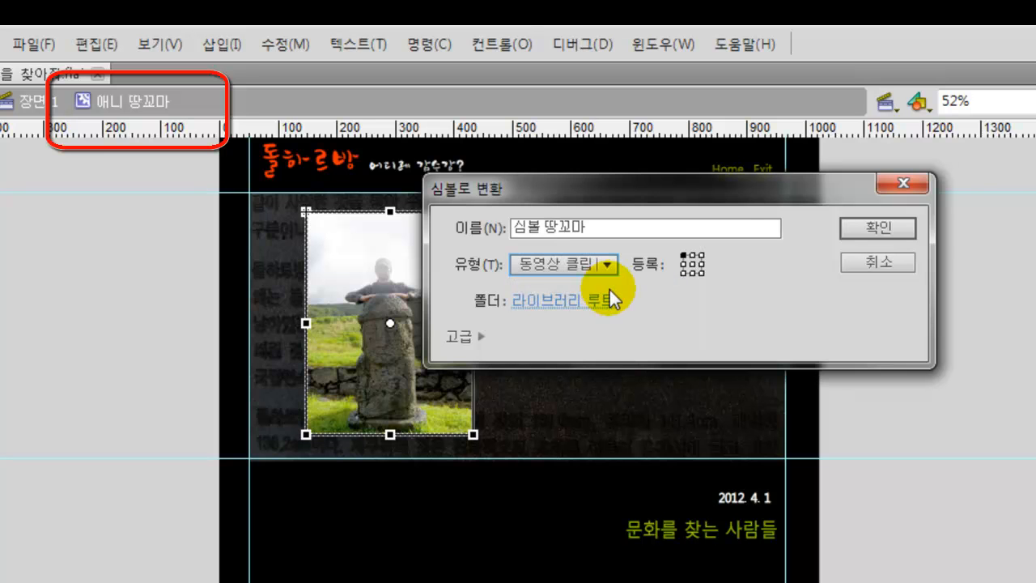
left_click(890, 230)
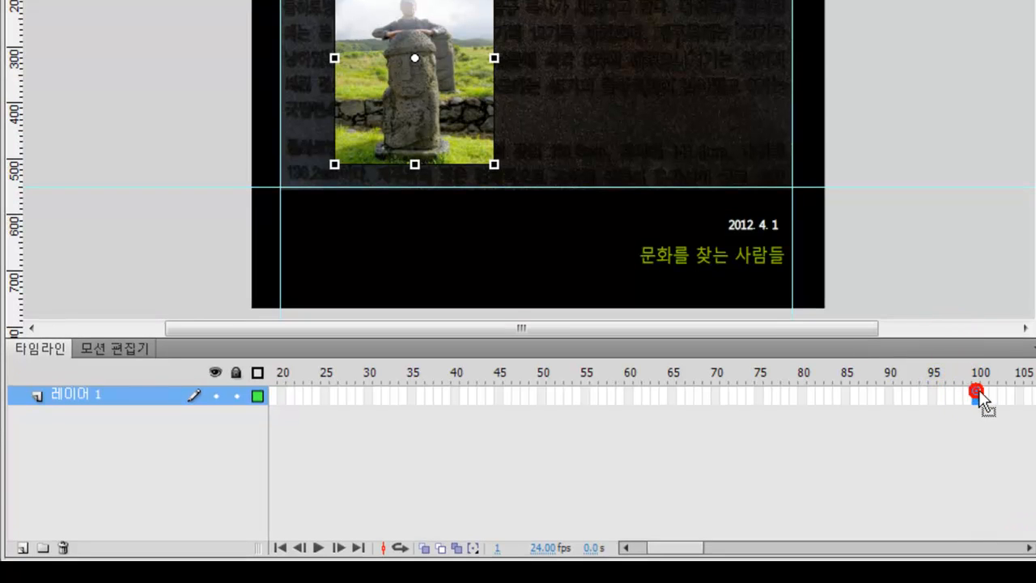
Extend 레이어 1 inside the 애니 땅꼬마 clip by inserting a frame (프레임 삽입) at frame 100
left_click(977, 394)
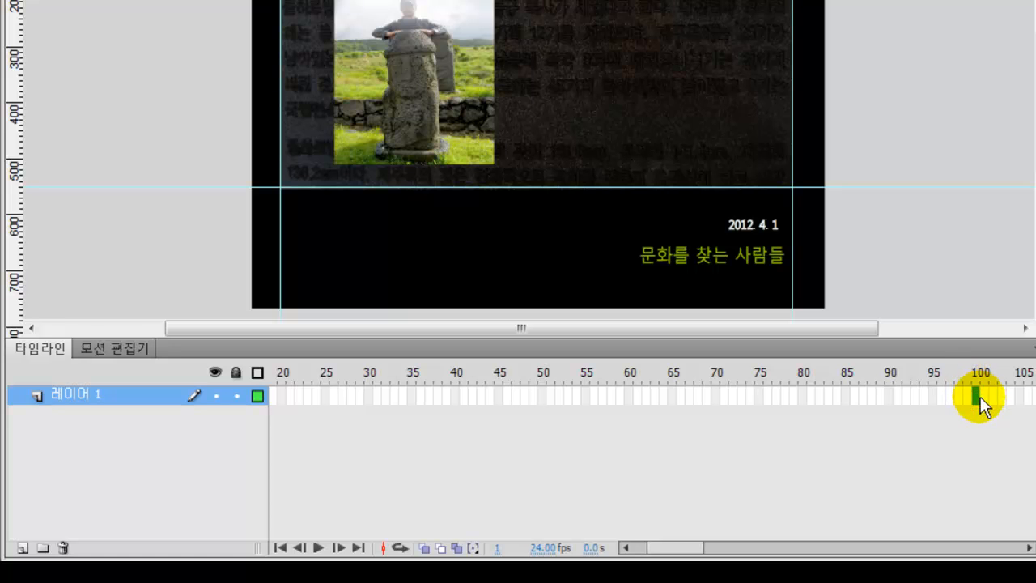
right_click(979, 396)
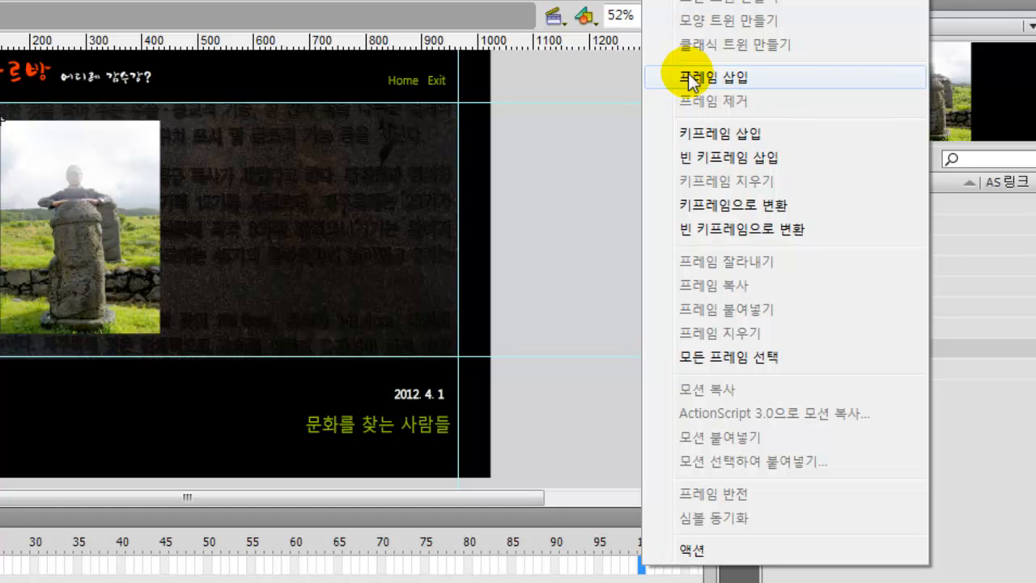
left_click(689, 78)
left_click(642, 567)
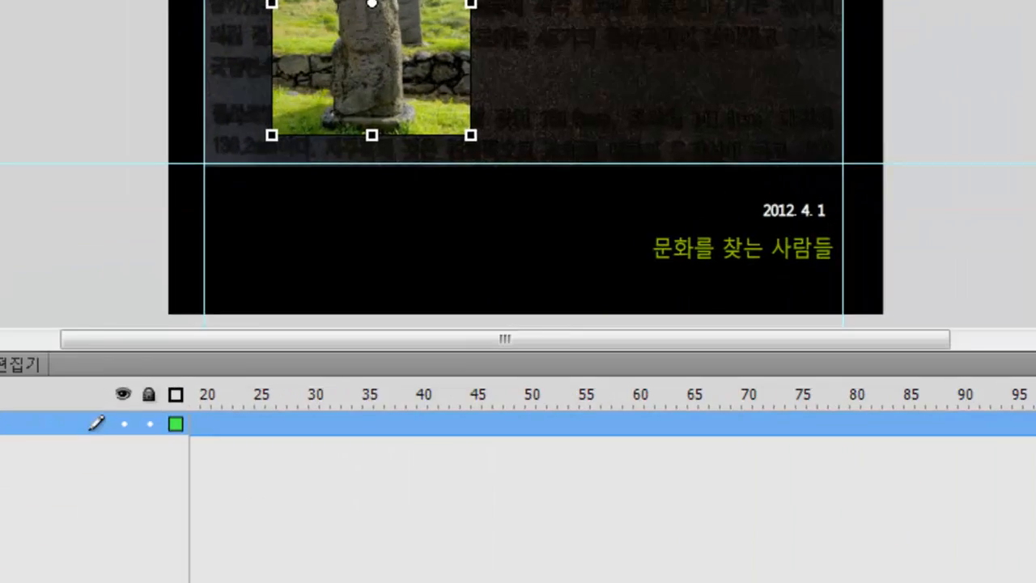
Rename the photo's layer 레이어 1 as "사진" and lock it
double_click(111, 313)
type("ㅅㅏㅈ")
key("BackSpace")
key("BackSpace")
key("BackSpace")
type("사지")
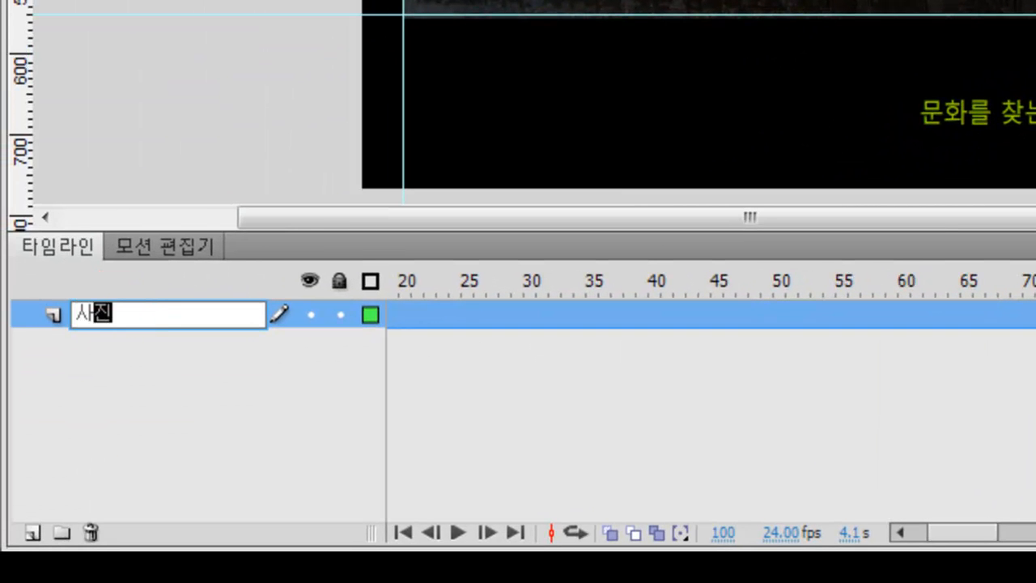
left_click(111, 311)
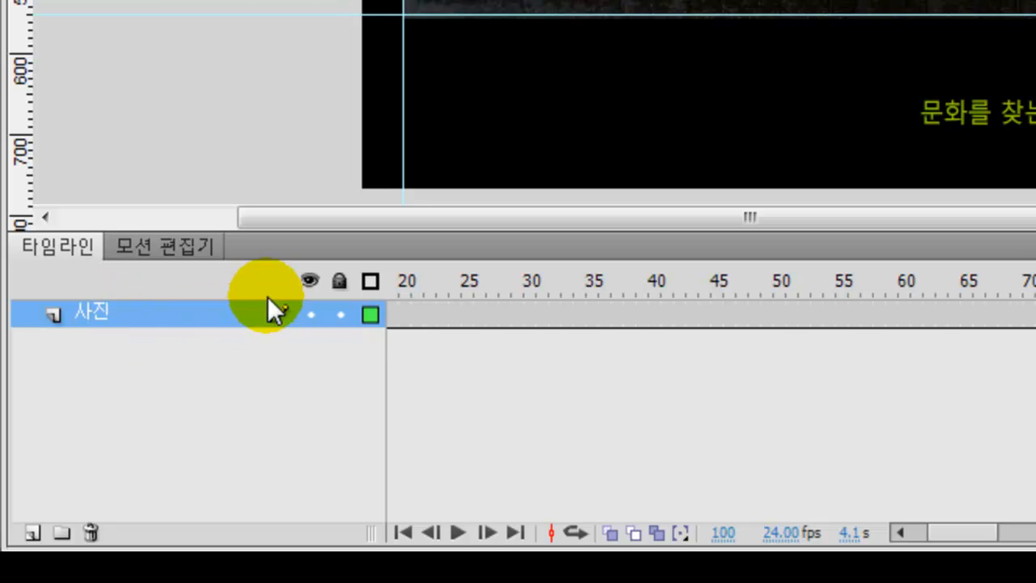
left_click(340, 314)
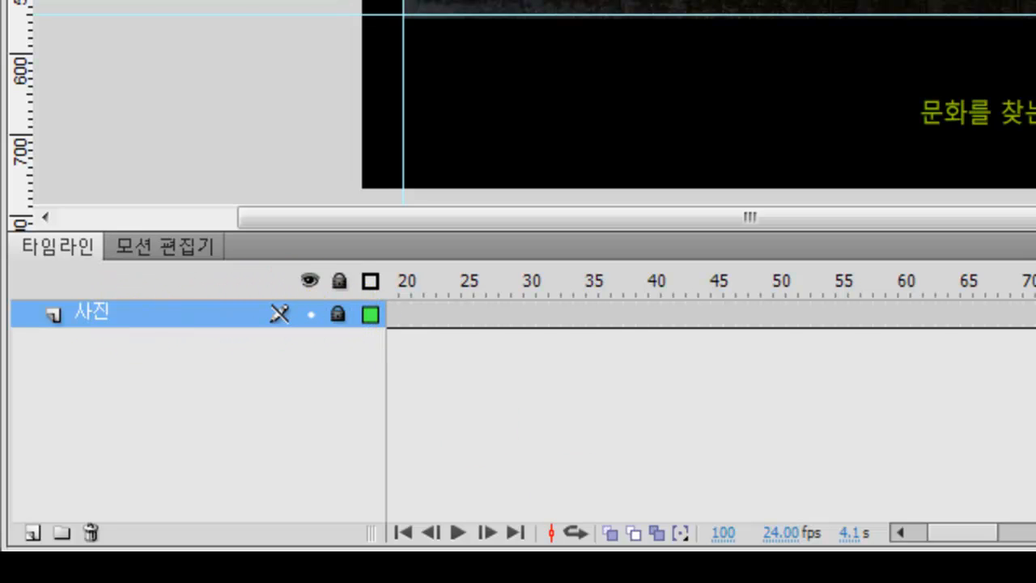
Add a new layer above 사진 and name it "사진 마스크"
left_click_drag(953, 530, 931, 532)
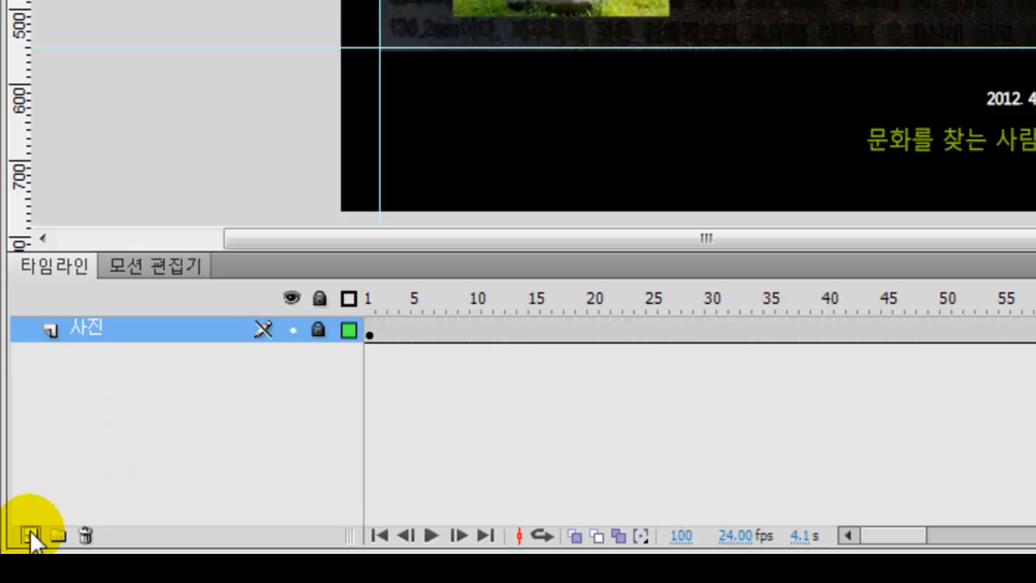
left_click(31, 536)
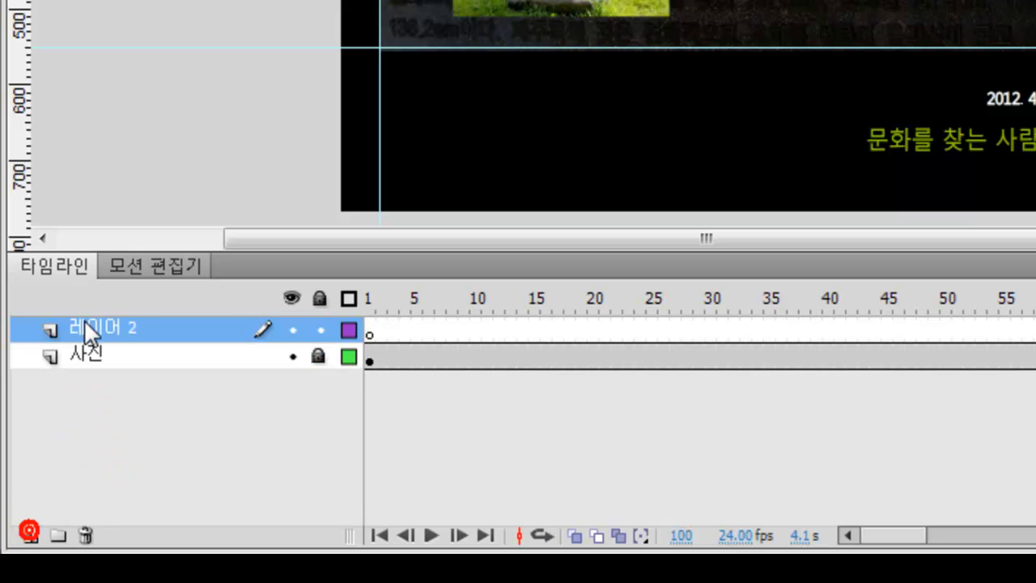
double_click(96, 328)
type("ㅅ")
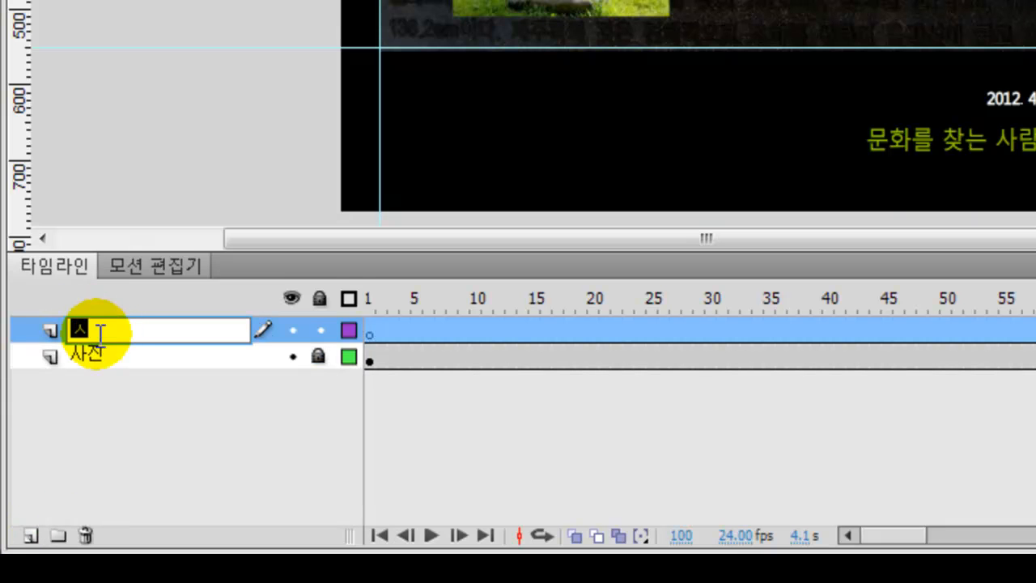
type("진 마스크")
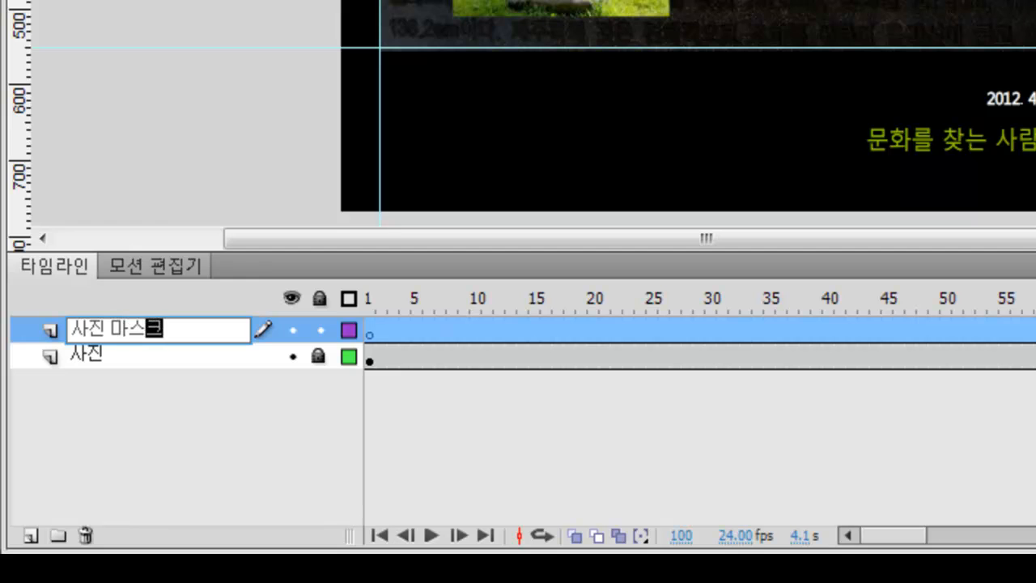
left_click(97, 334)
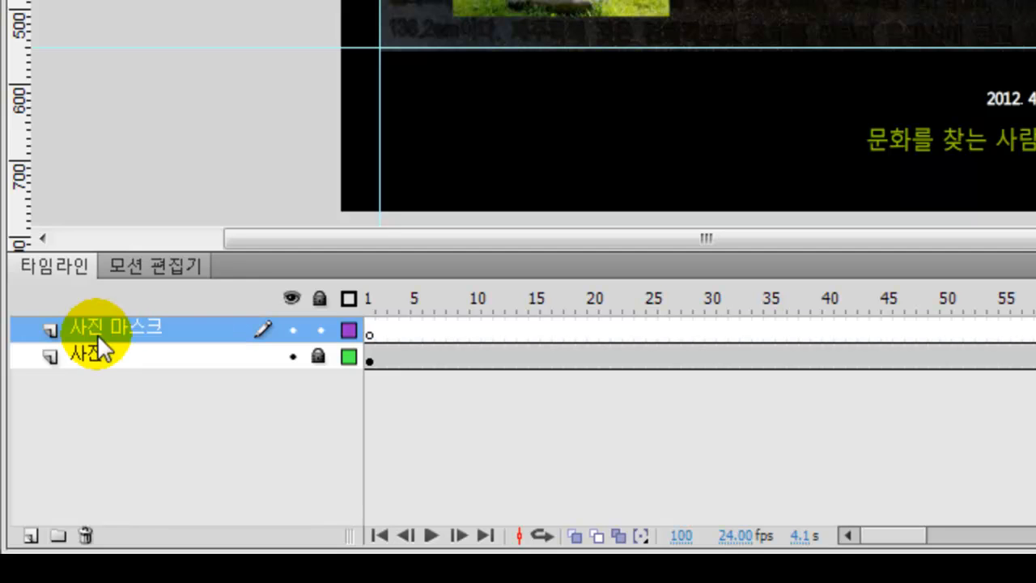
Draw a red, strokeless circle about 122 px wide with the Oval tool over the photo's upper left, on frame 1 of 사진 마스크
left_click(372, 333)
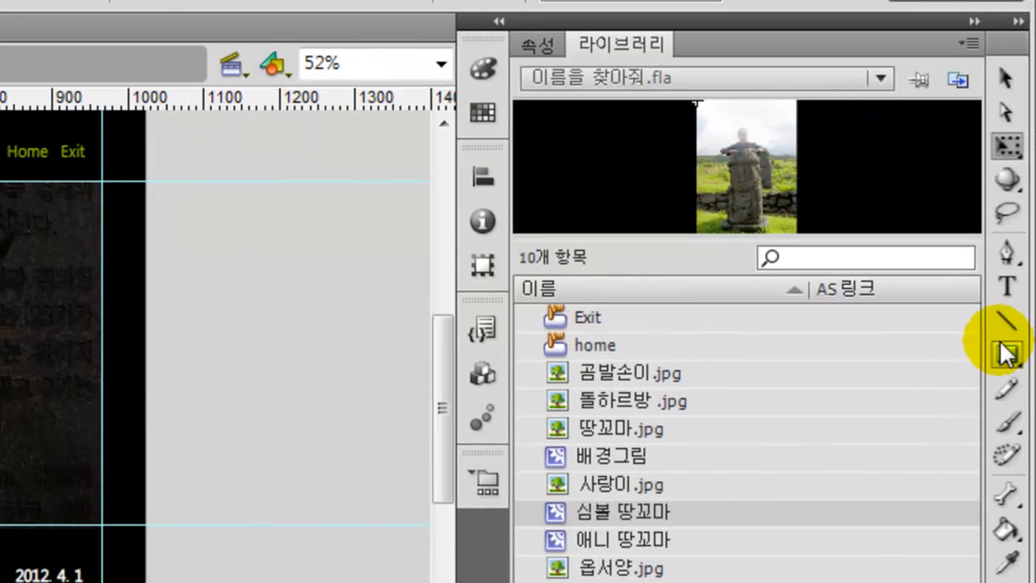
left_click(1004, 353)
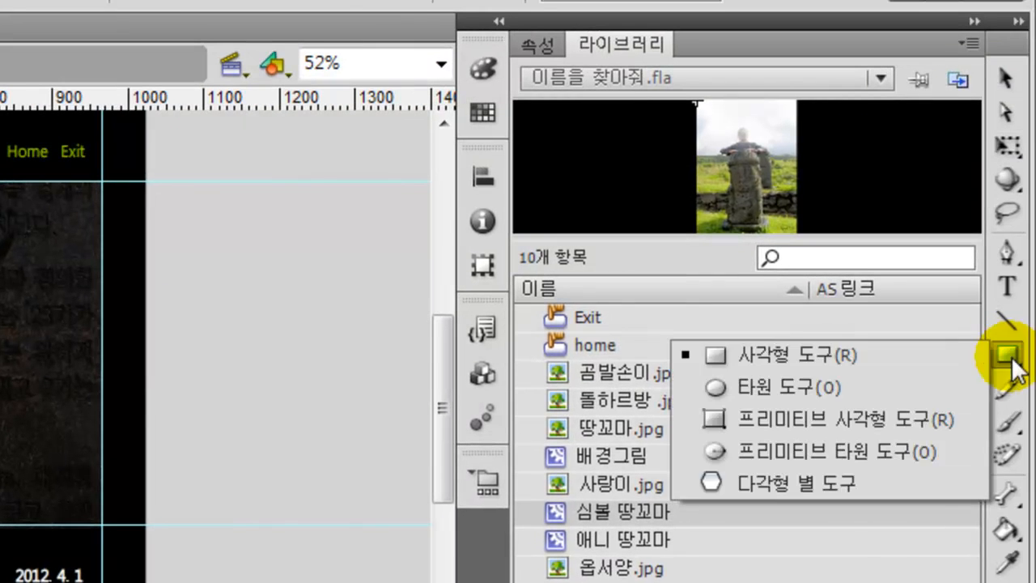
left_click(862, 388)
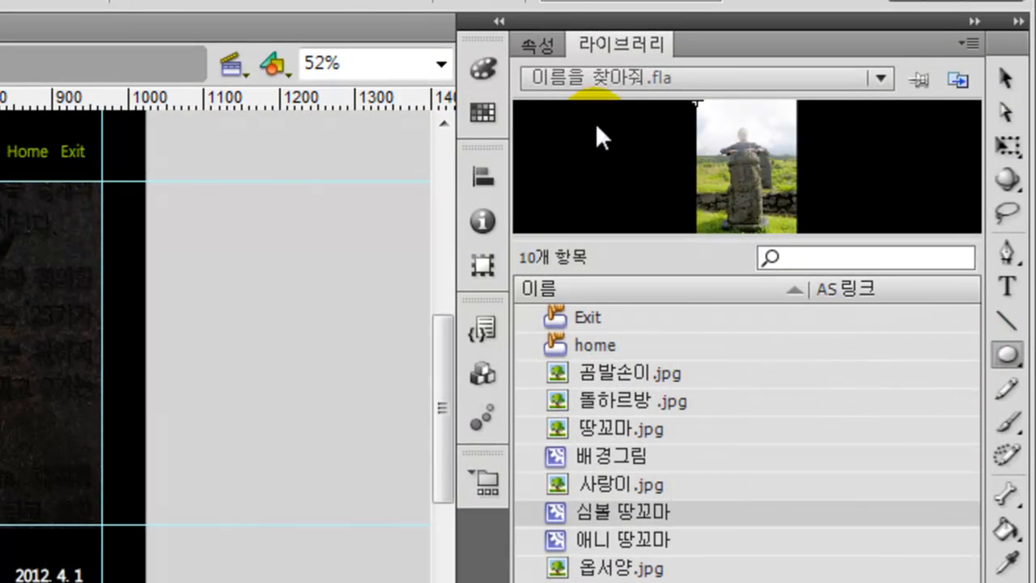
left_click(535, 44)
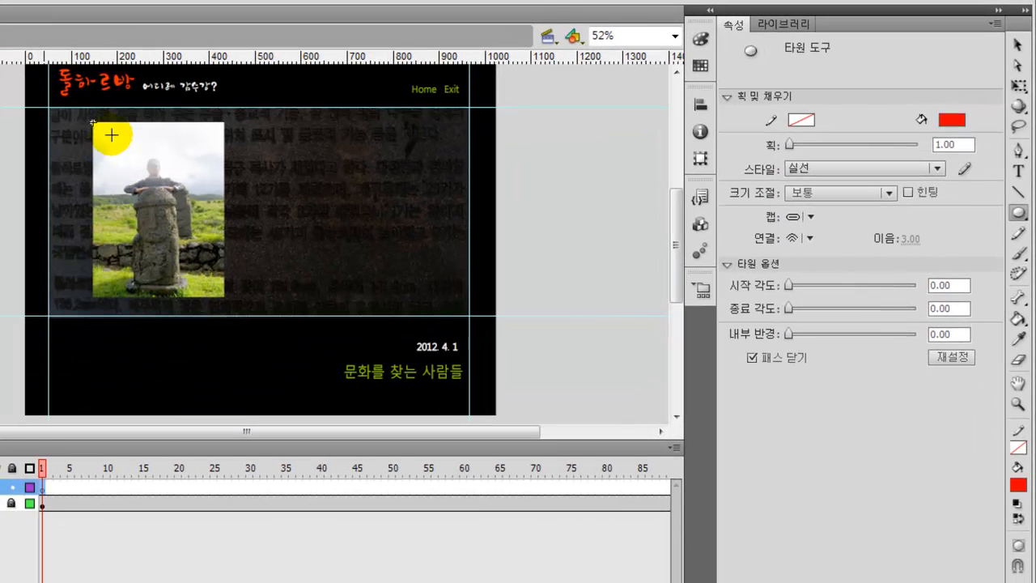
left_click_drag(104, 134, 160, 186)
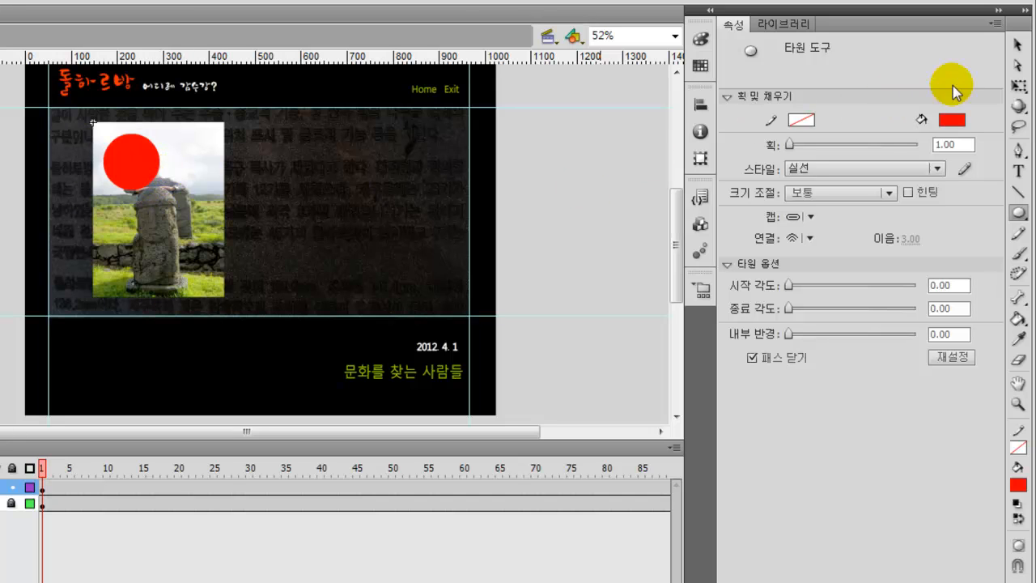
Convert the red circle to a movie clip (동영상 클립) symbol named "사진 마스크"
left_click(1018, 43)
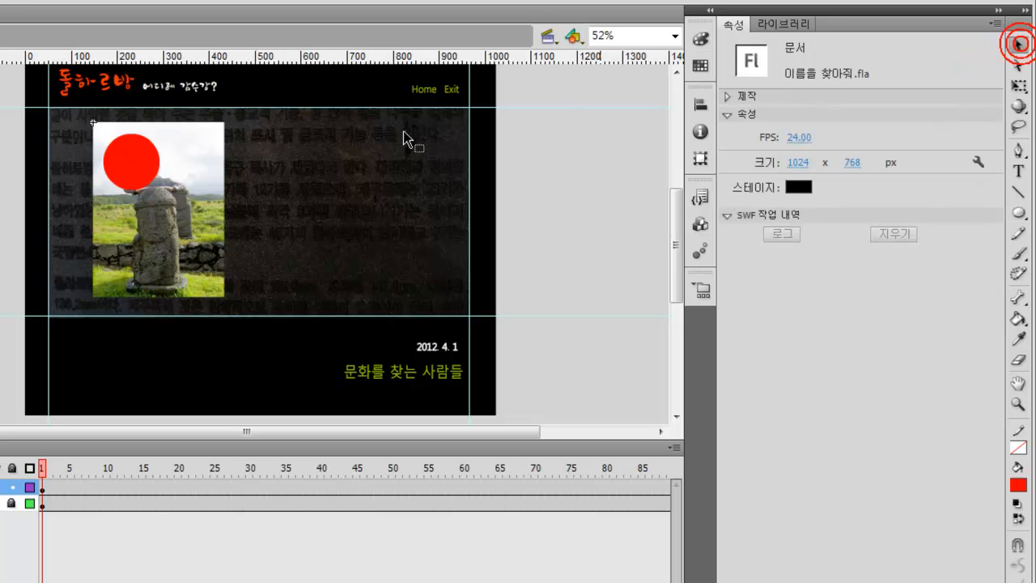
left_click(130, 173)
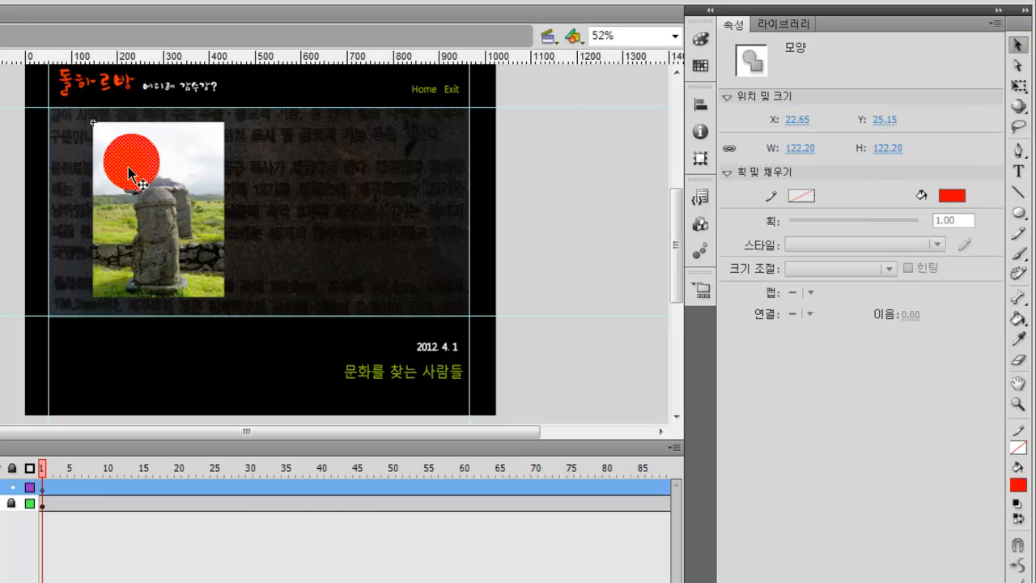
right_click(129, 173)
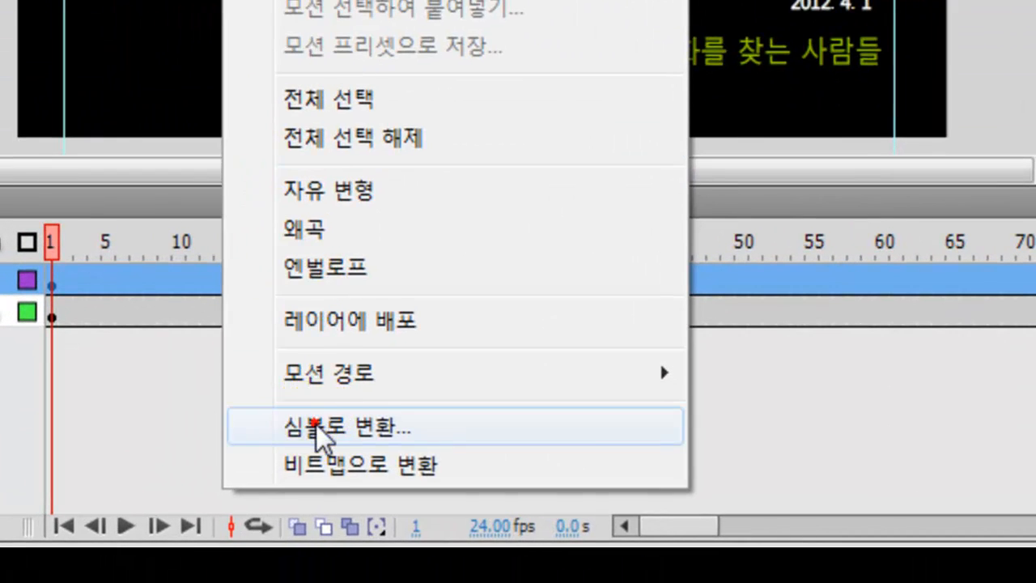
left_click(318, 435)
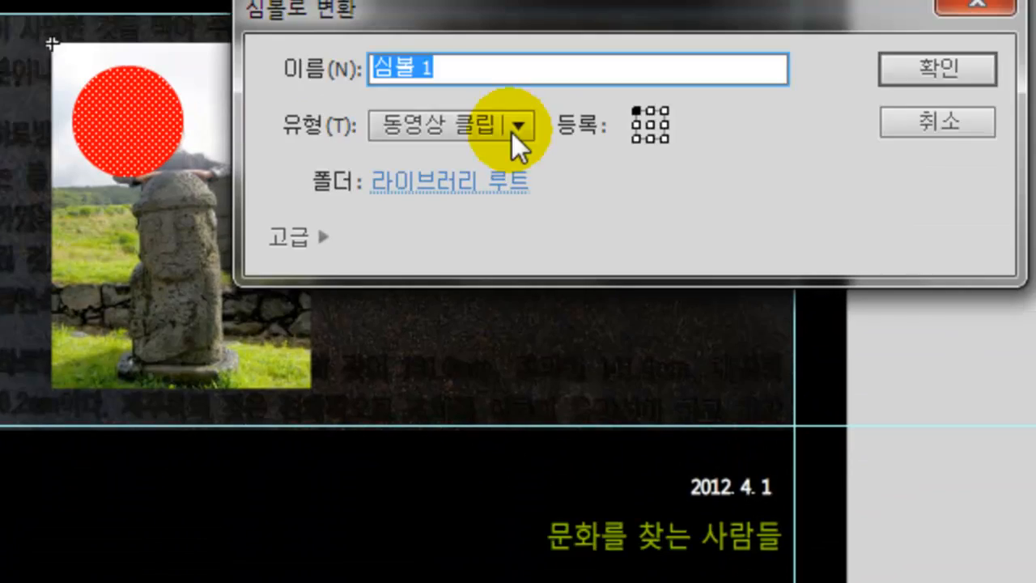
key("BackSpace")
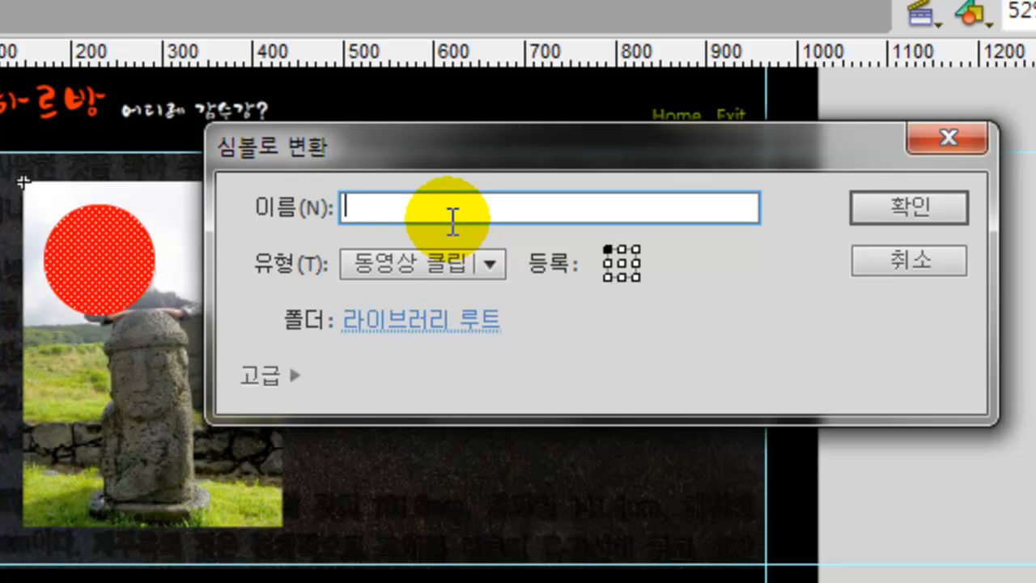
type("사지")
type(" 마스크")
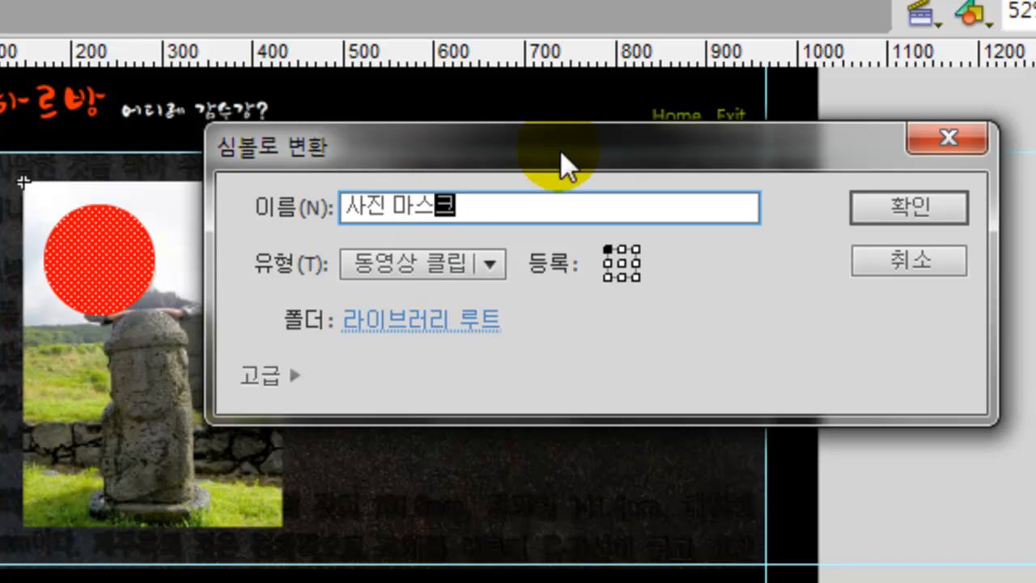
left_click(918, 213)
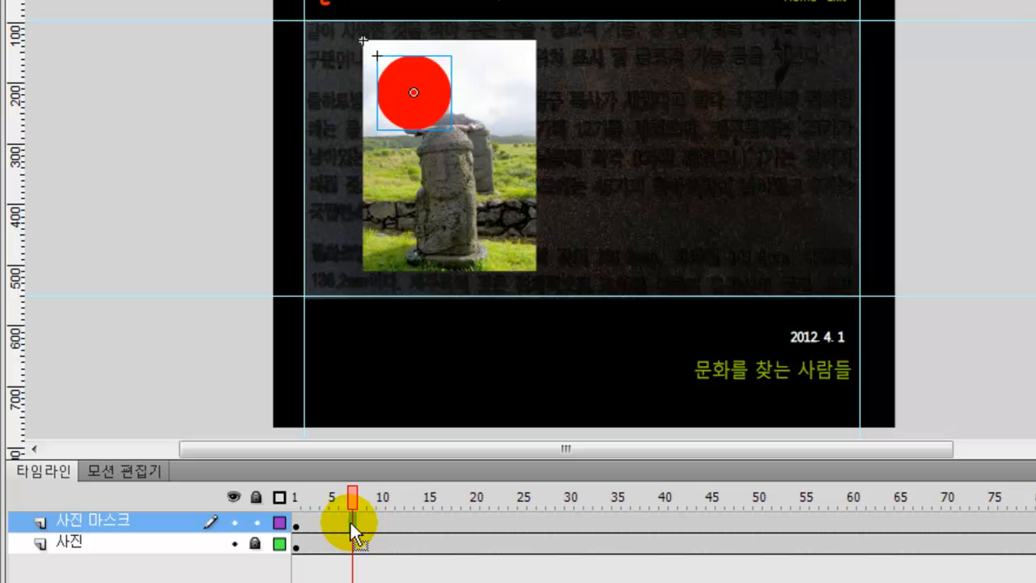
Insert a keyframe (키프레임 삽입) at frame 7 of the 사진 마스크 layer
right_click(350, 521)
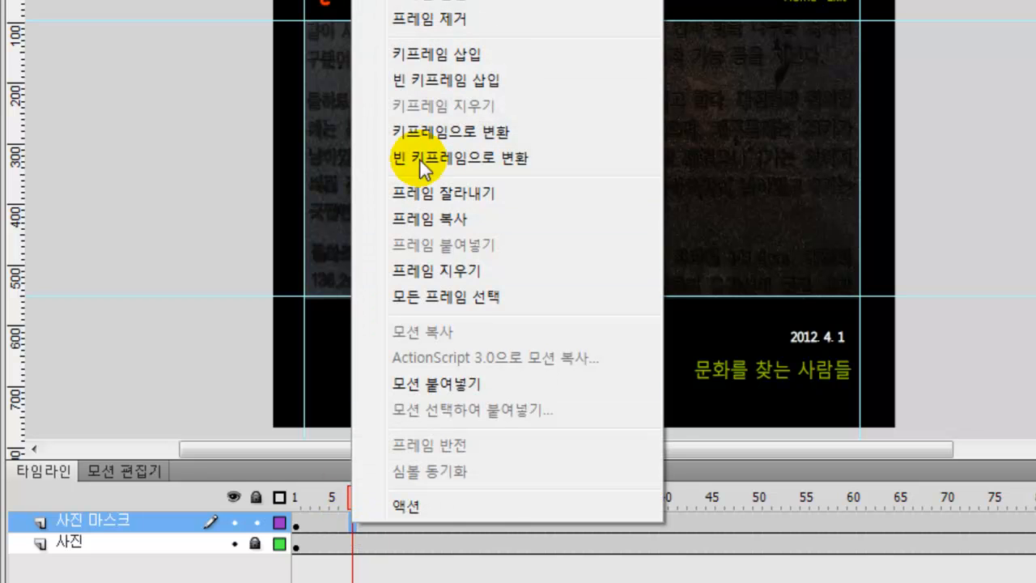
left_click(443, 56)
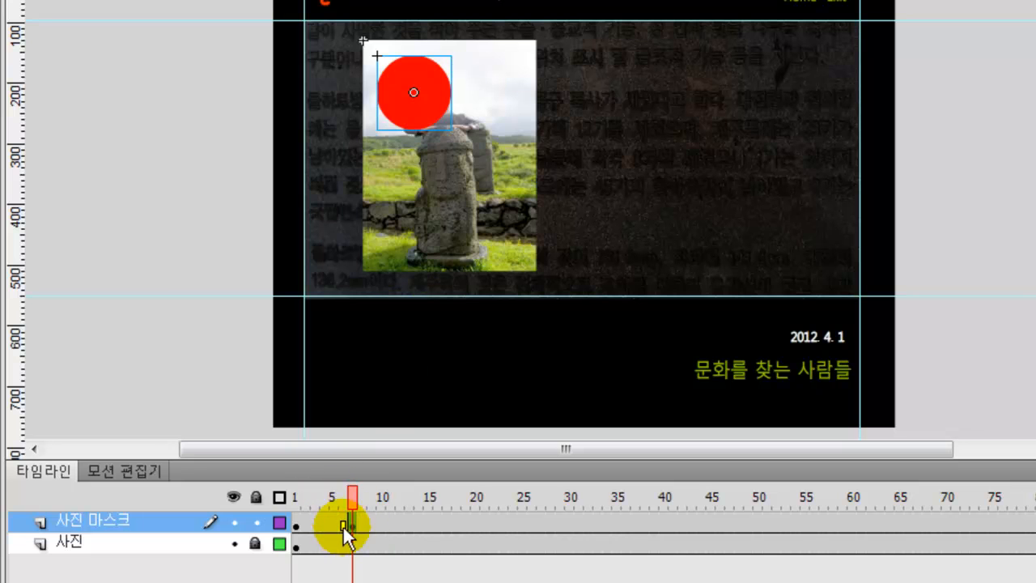
On frame 7, move the red circle to the photo's lower right and enlarge it to about 175 px wide
left_click_drag(439, 116, 494, 233)
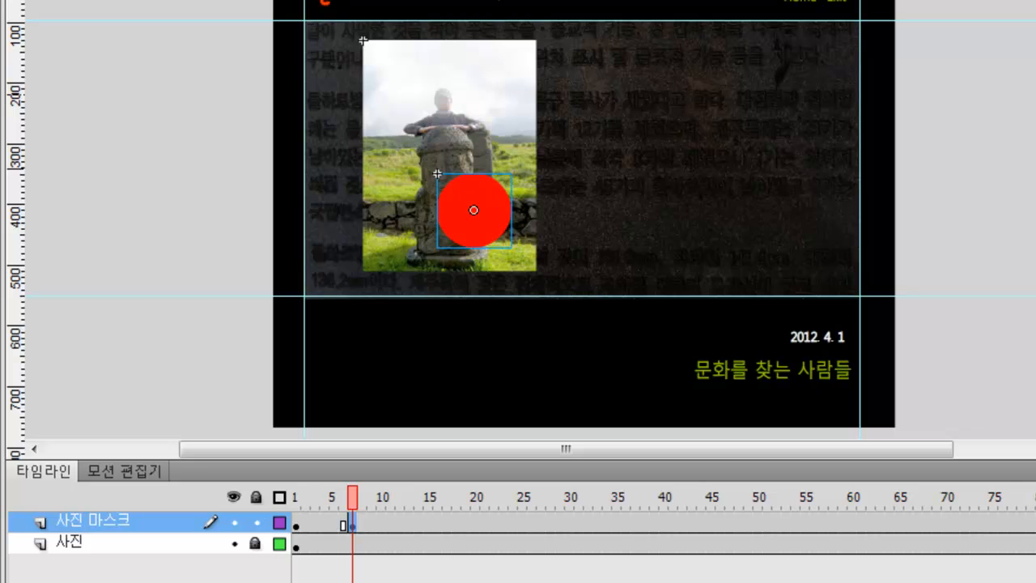
key("q")
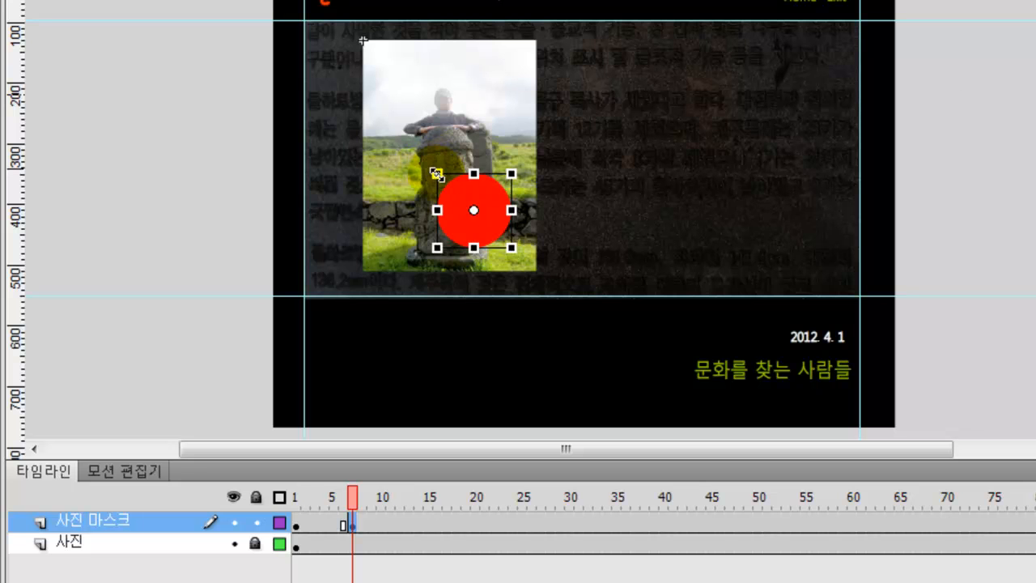
left_click_drag(435, 172, 421, 160)
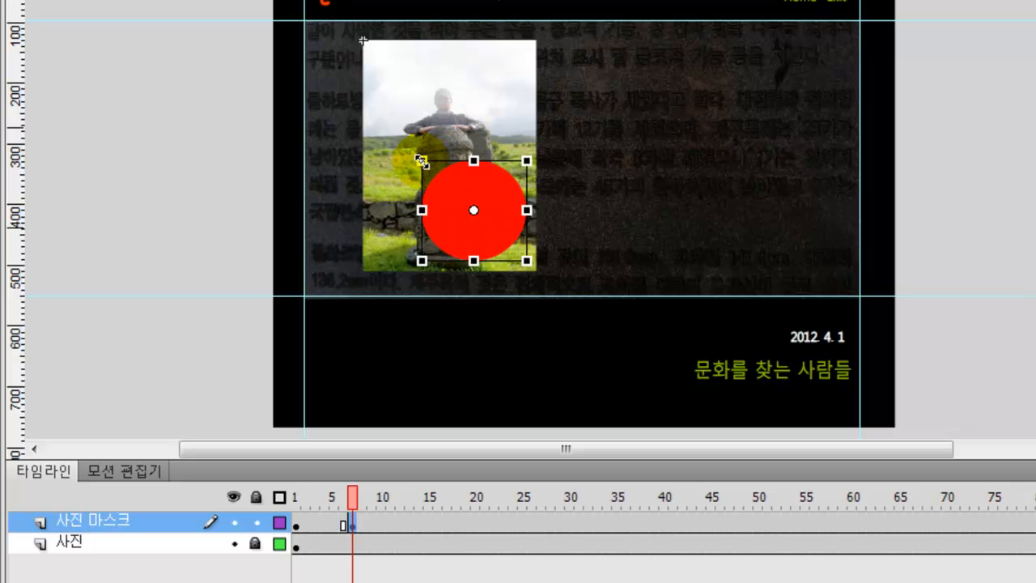
Insert a keyframe at frame 13 of 사진 마스크, move the circle over the photo's upper part and enlarge it to about 365 px wide
left_click(414, 524)
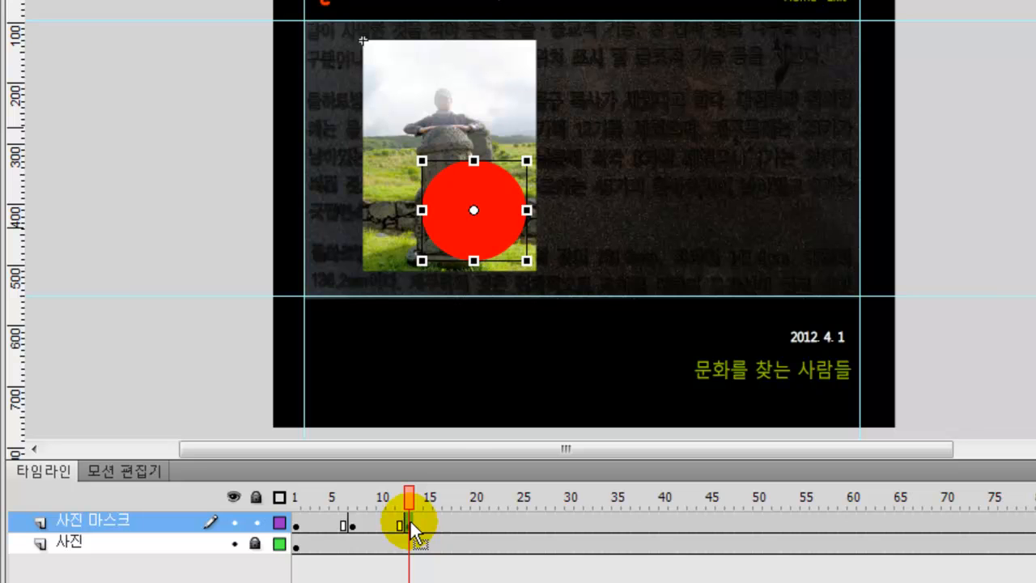
key("F6")
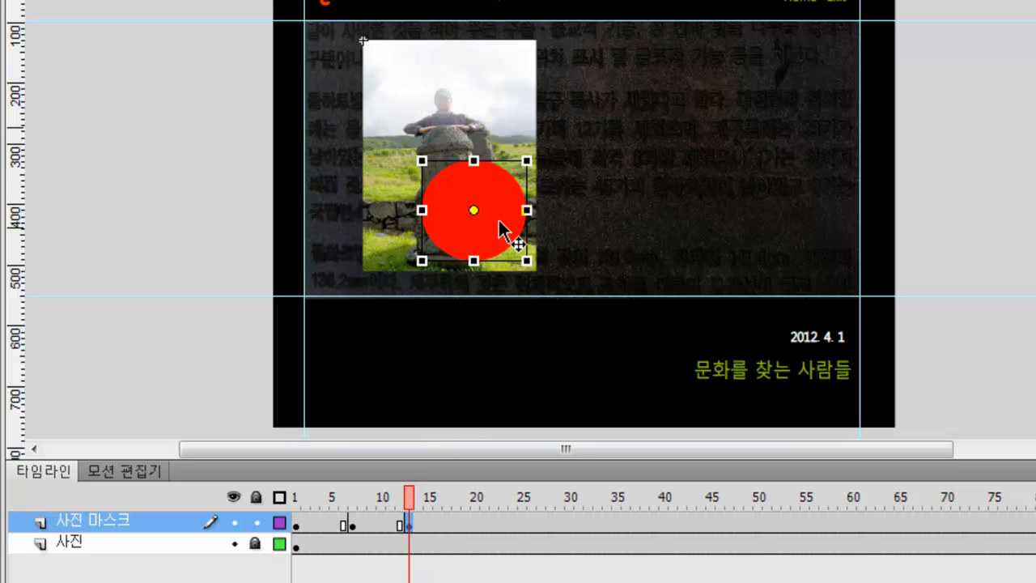
left_click_drag(496, 209, 491, 114)
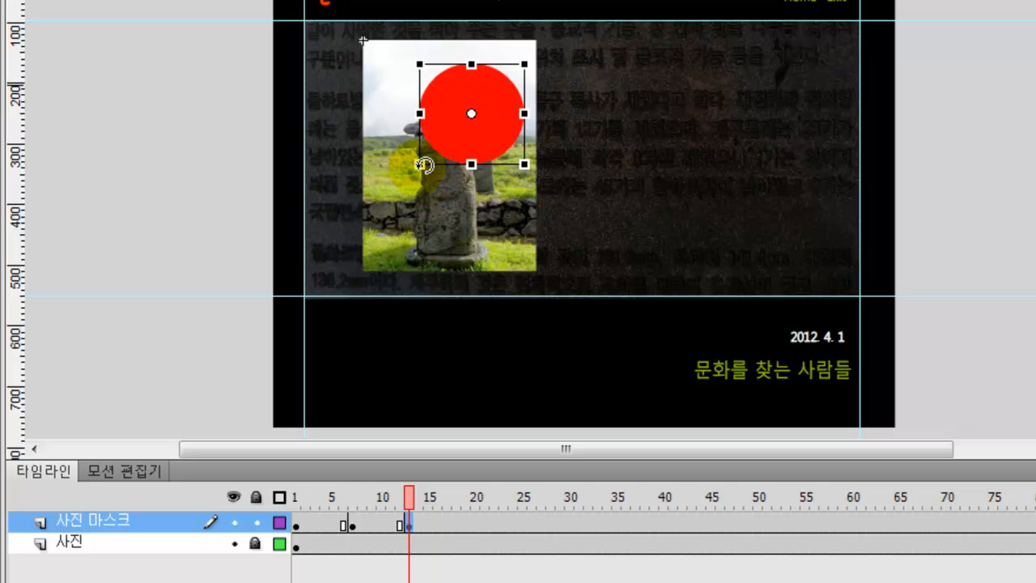
left_click_drag(422, 165, 360, 213)
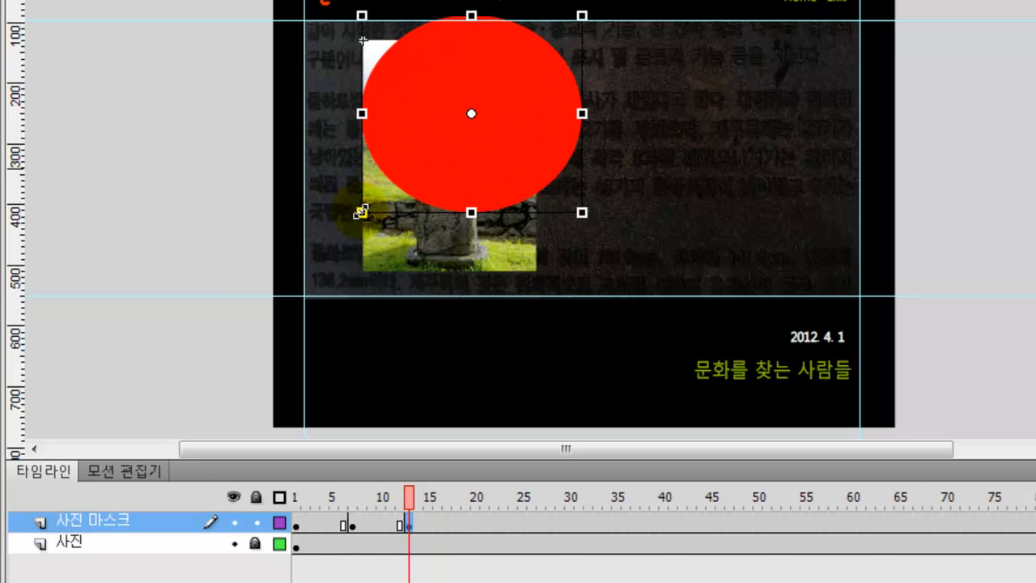
Add a keyframe at frame 20 of 사진 마스크 and enlarge and reposition the circle so it covers the whole photo
left_click(474, 523)
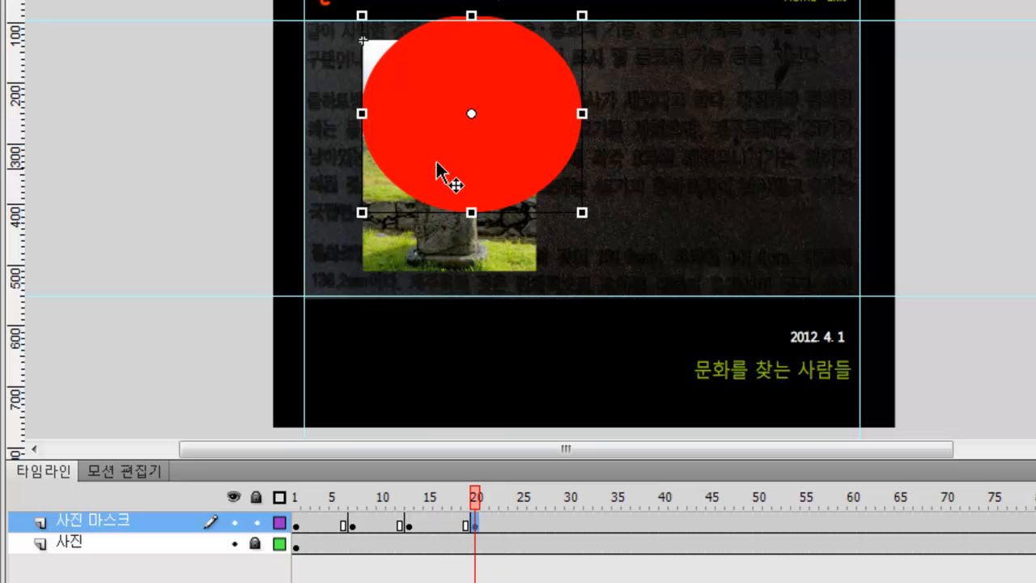
left_click(364, 213)
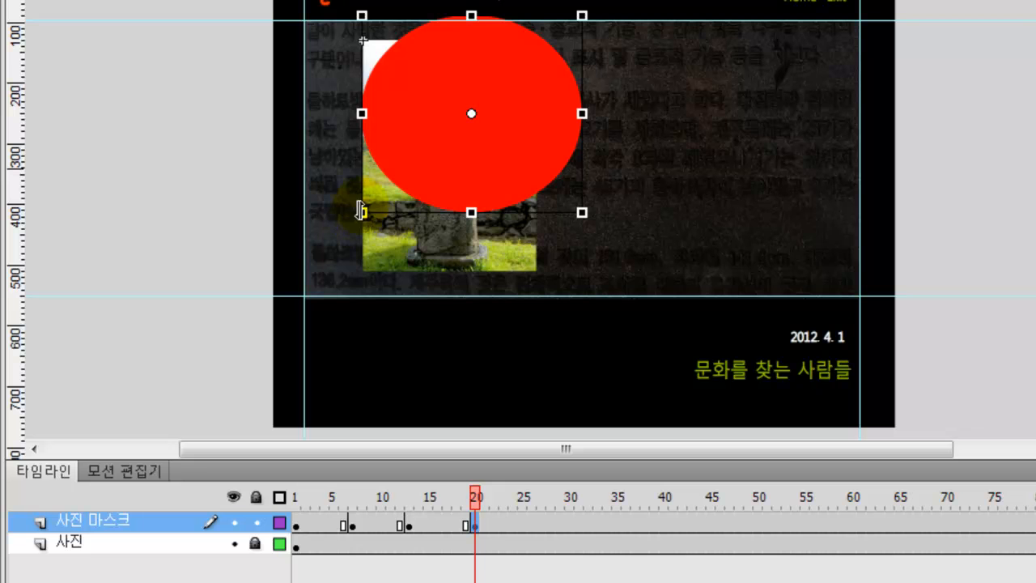
left_click_drag(362, 212, 331, 276)
left_click_drag(490, 191, 472, 226)
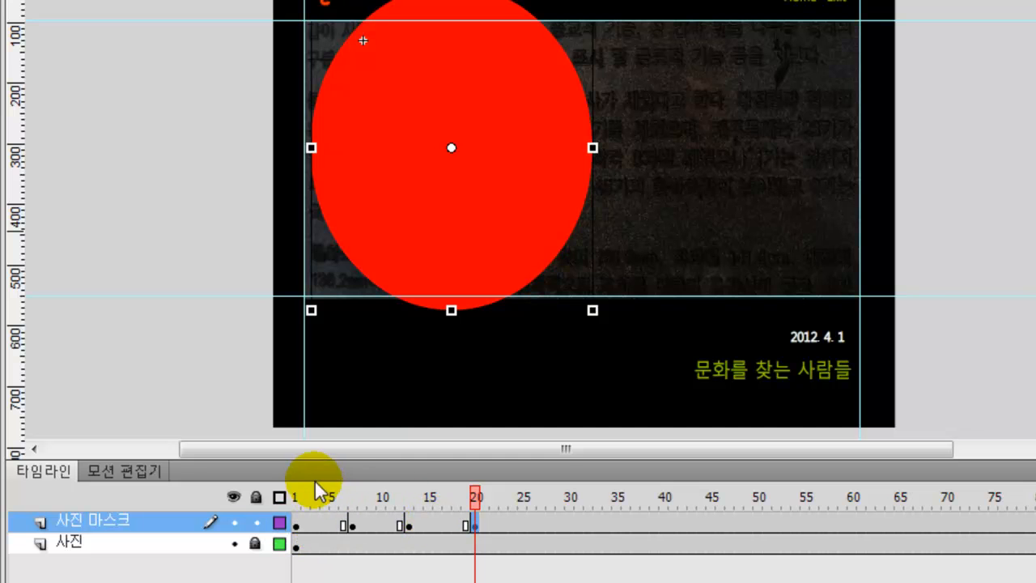
left_click_drag(310, 496, 465, 507)
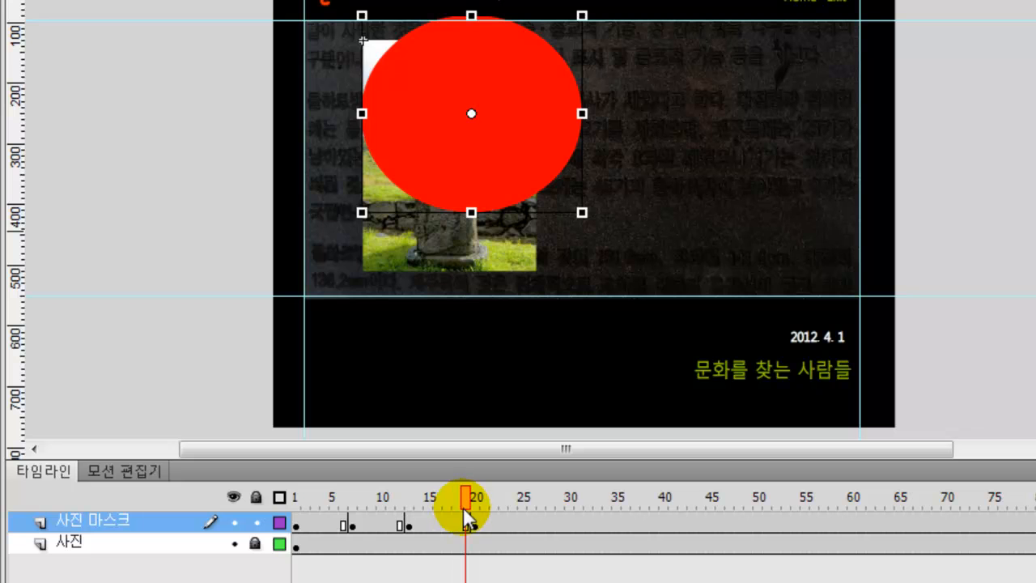
Create classic tweens (클래식 트윈) between all the 사진 마스크 keyframes from frame 1 to 20 and preview the motion
left_click(312, 523)
left_click_drag(315, 522, 445, 524)
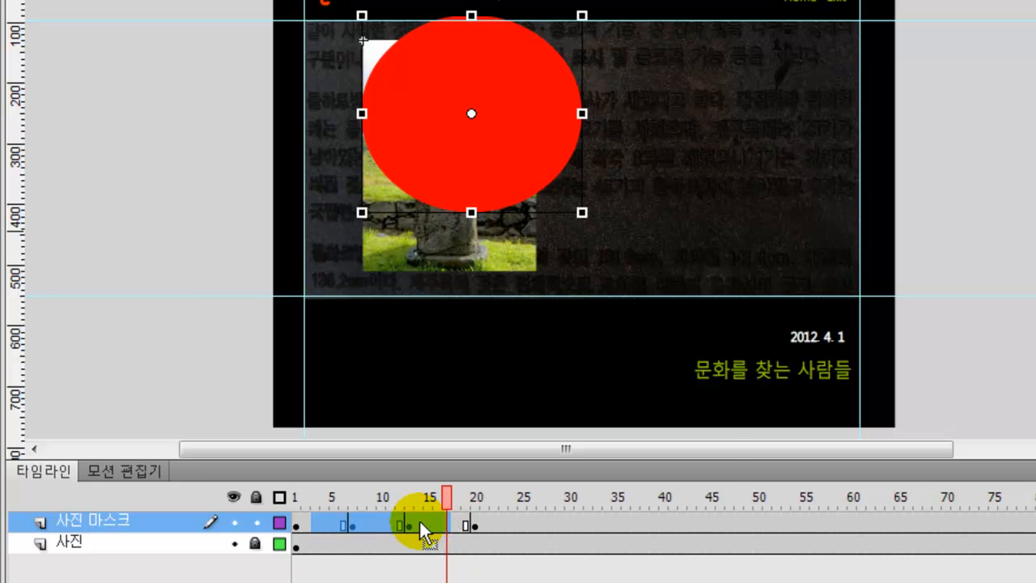
right_click(420, 519)
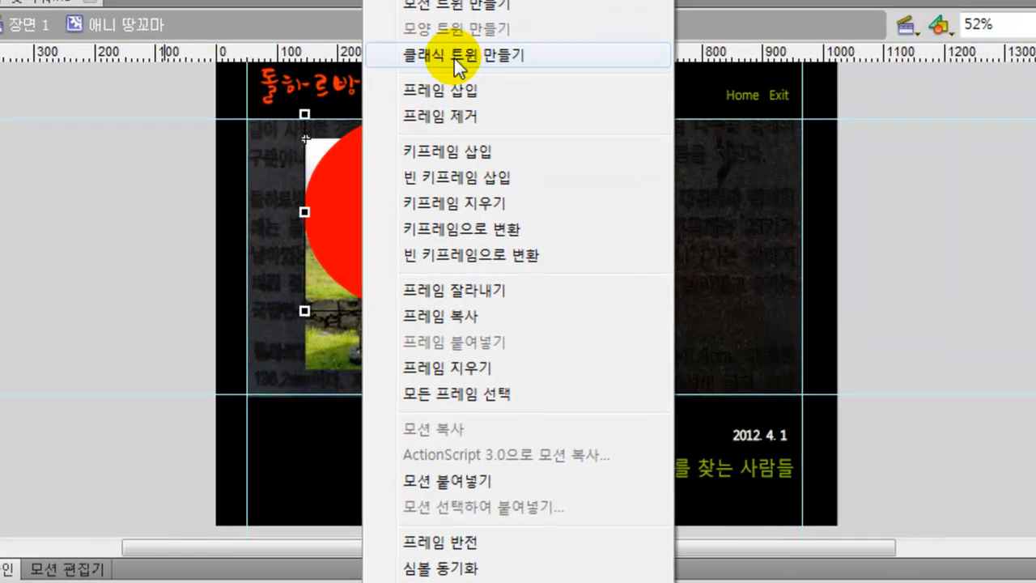
left_click(468, 55)
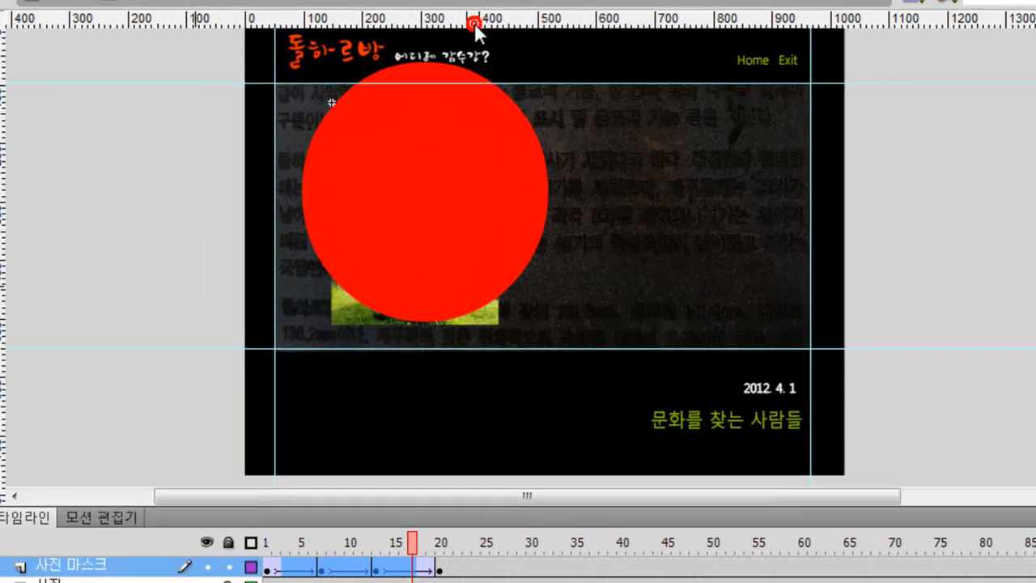
left_click_drag(286, 524, 447, 536)
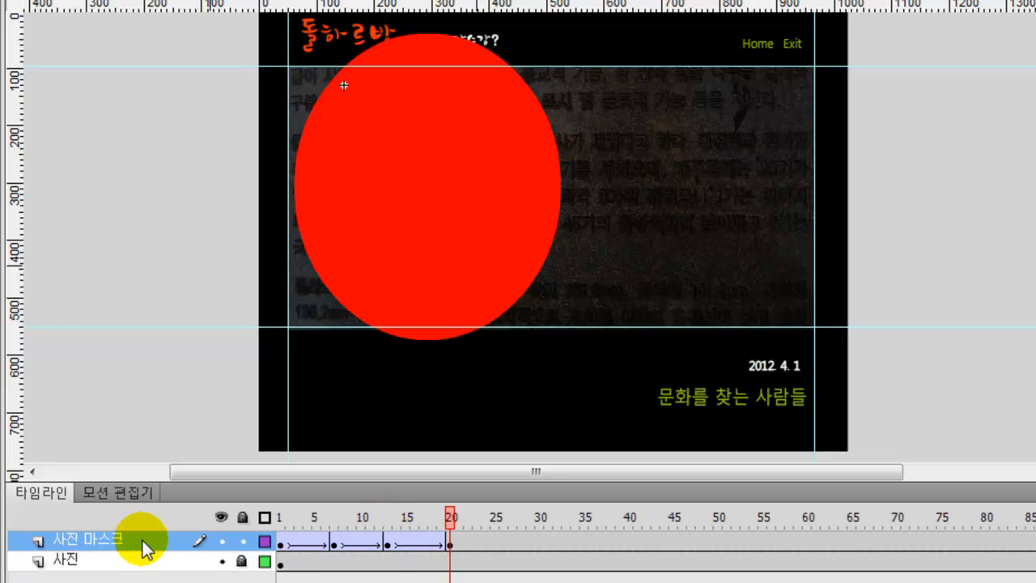
Turn the 사진 마스크 layer into a mask (마스크) for 사진, preview the reveal and save the document
right_click(97, 547)
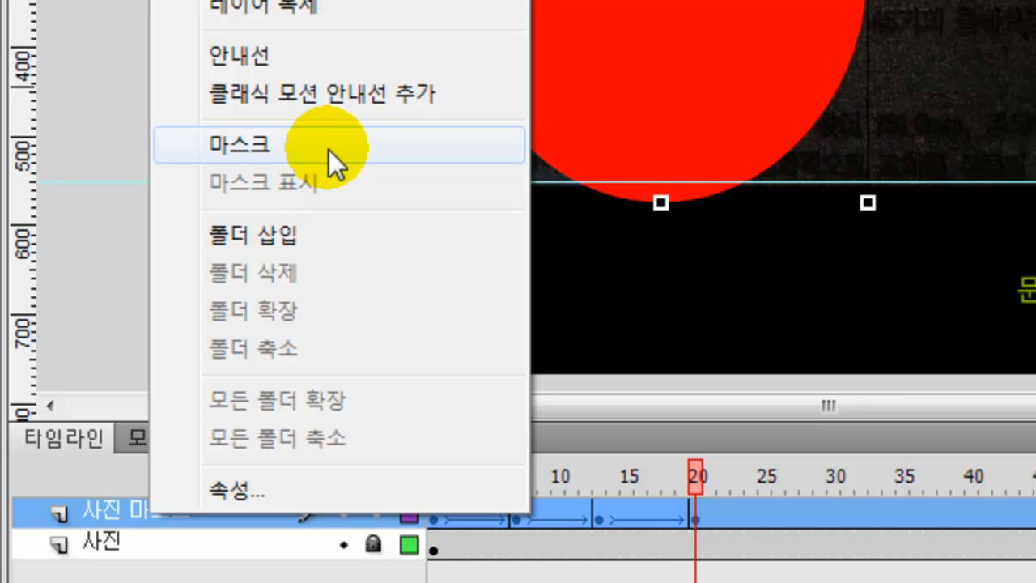
left_click(329, 150)
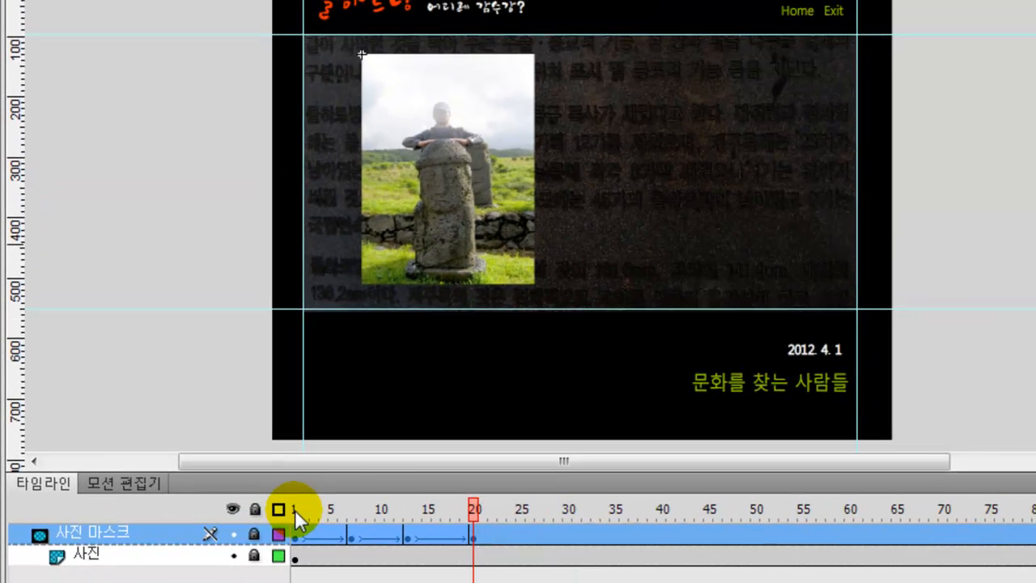
left_click_drag(295, 509, 473, 523)
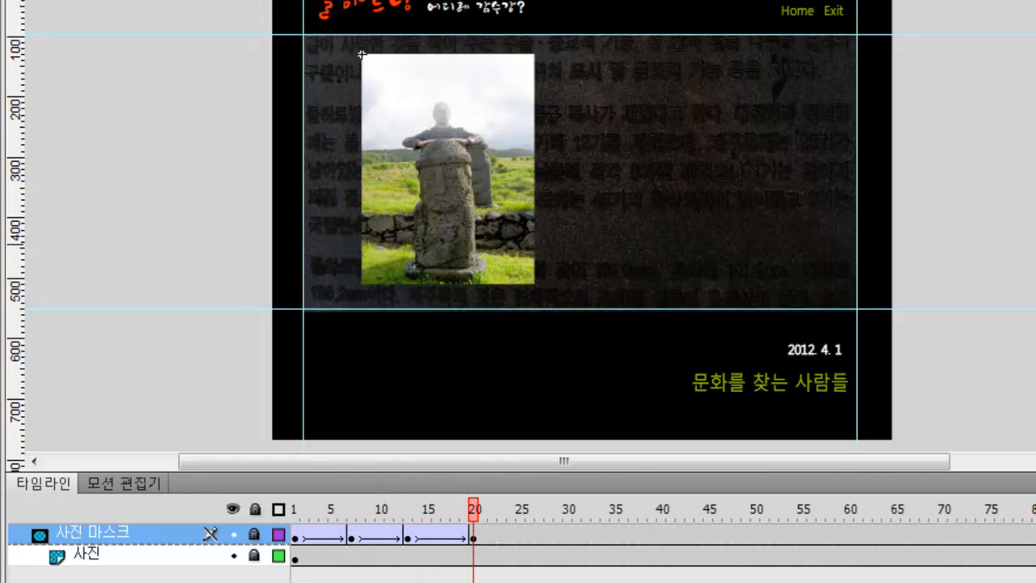
left_click(70, 1)
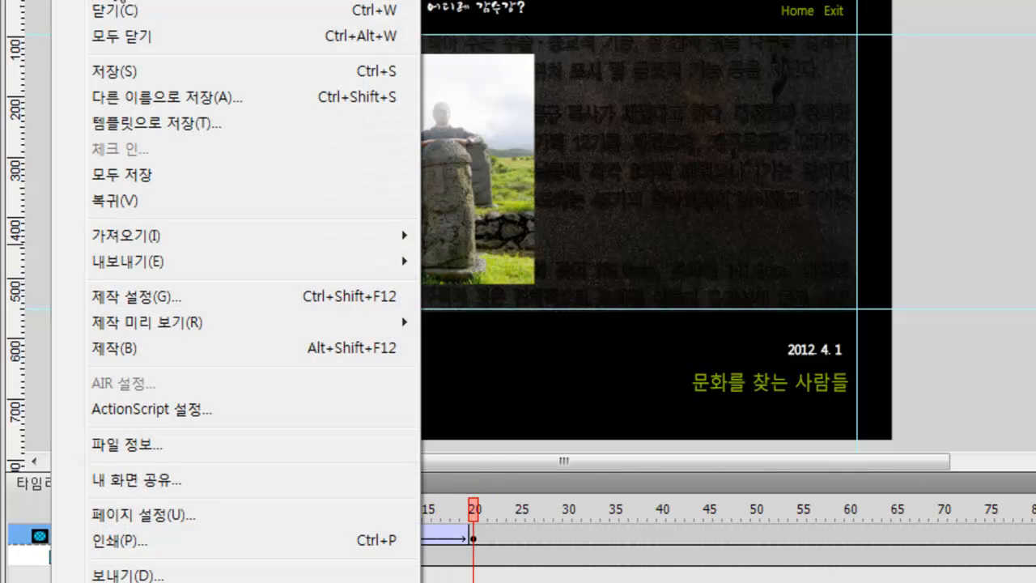
left_click(113, 73)
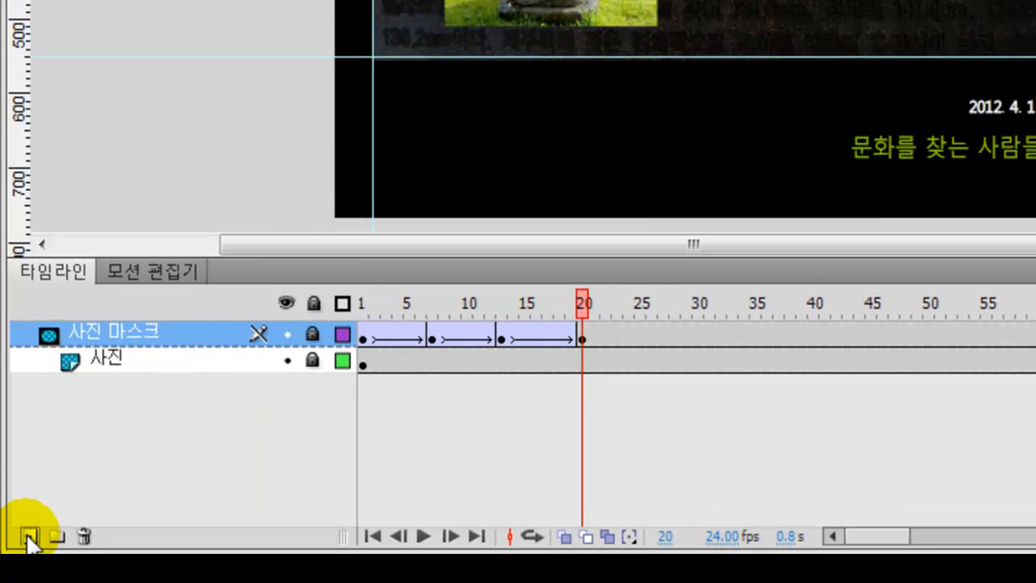
Add a new layer above 사진 마스크 and name it "내용"
left_click(28, 537)
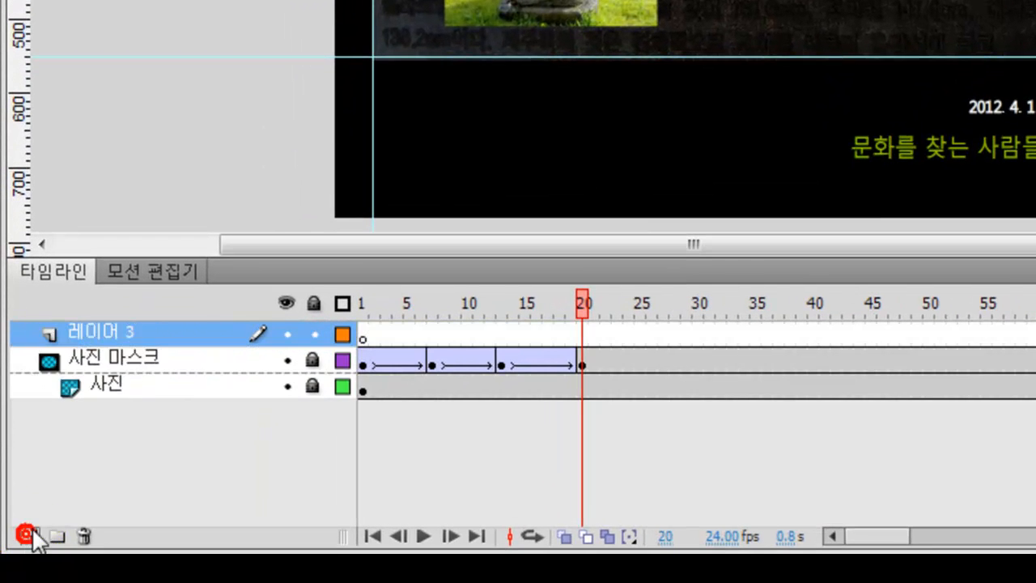
left_click(89, 333)
double_click(90, 333)
type("내려ㅇ")
key("Return")
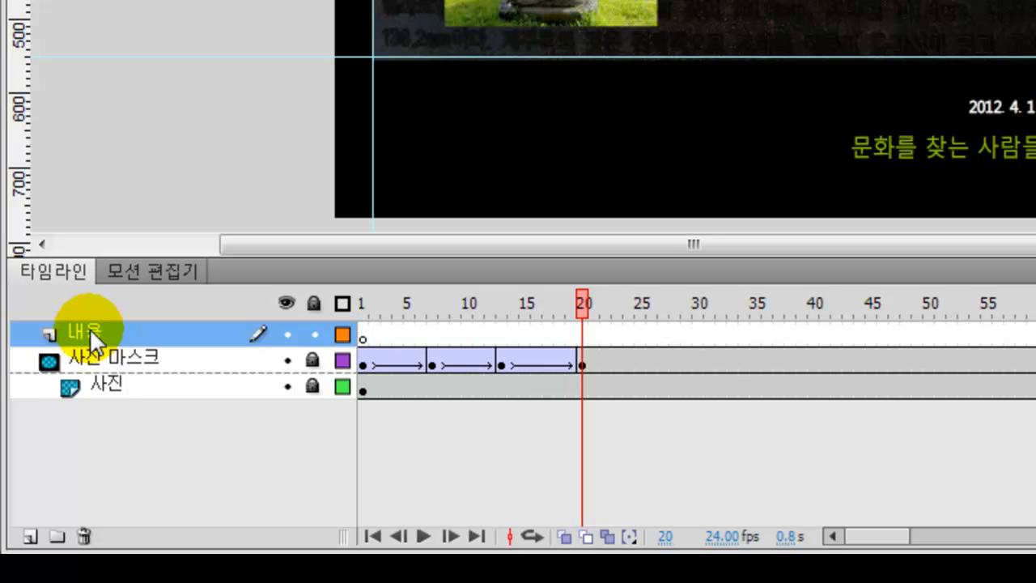
Insert a blank keyframe (빈 키프레임 삽입) at frame 30 of the 내용 layer
left_click(698, 330)
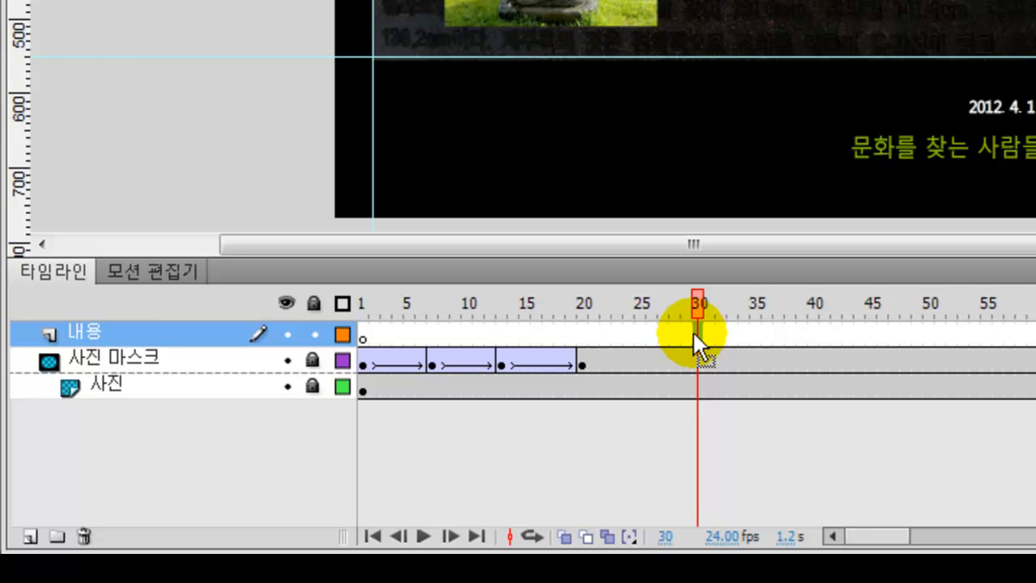
right_click(696, 334)
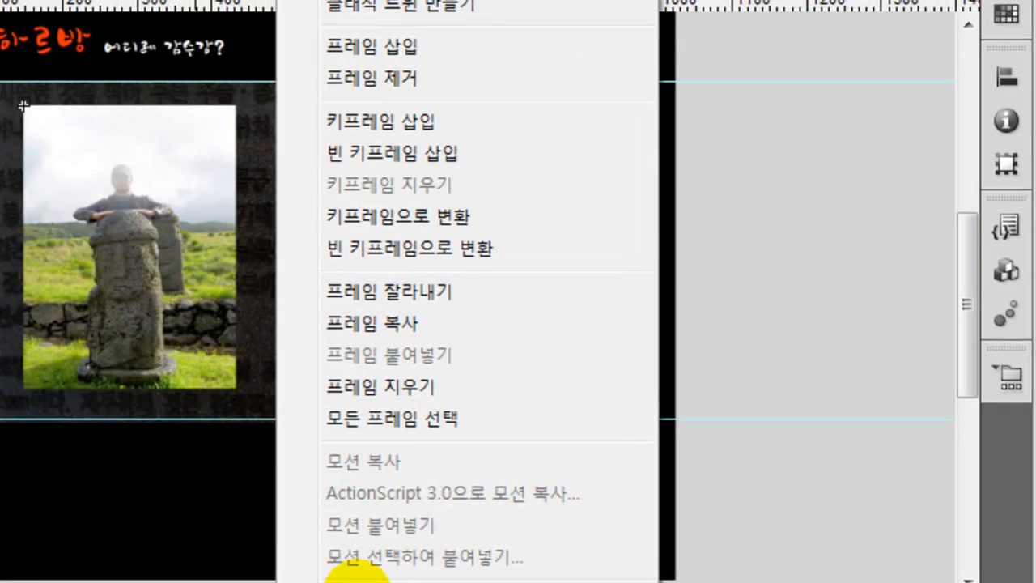
left_click(372, 153)
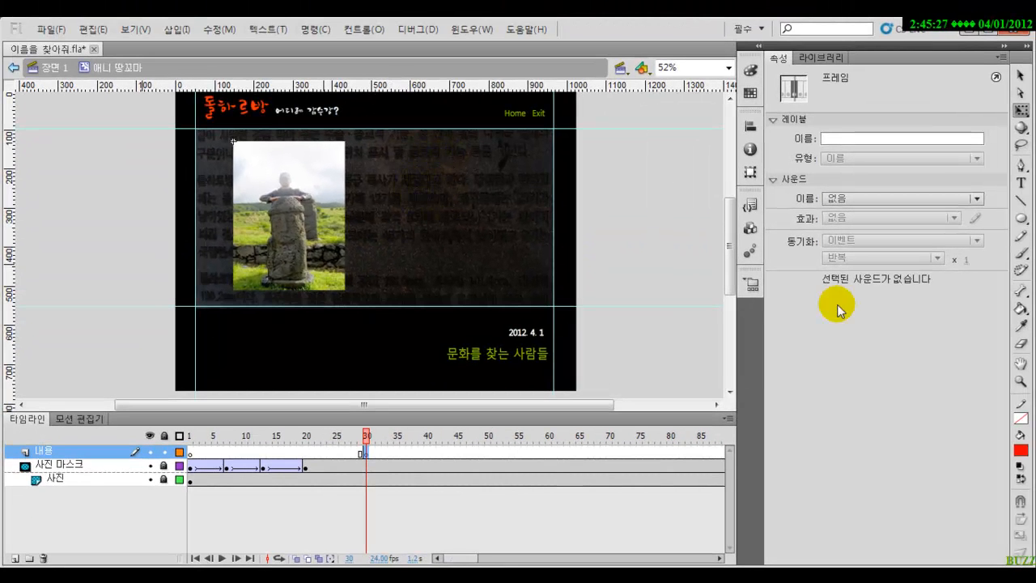
Set up the Text tool with the JETVMahumM font, a size of 50 pt and an orange-red colour
left_click(1022, 185)
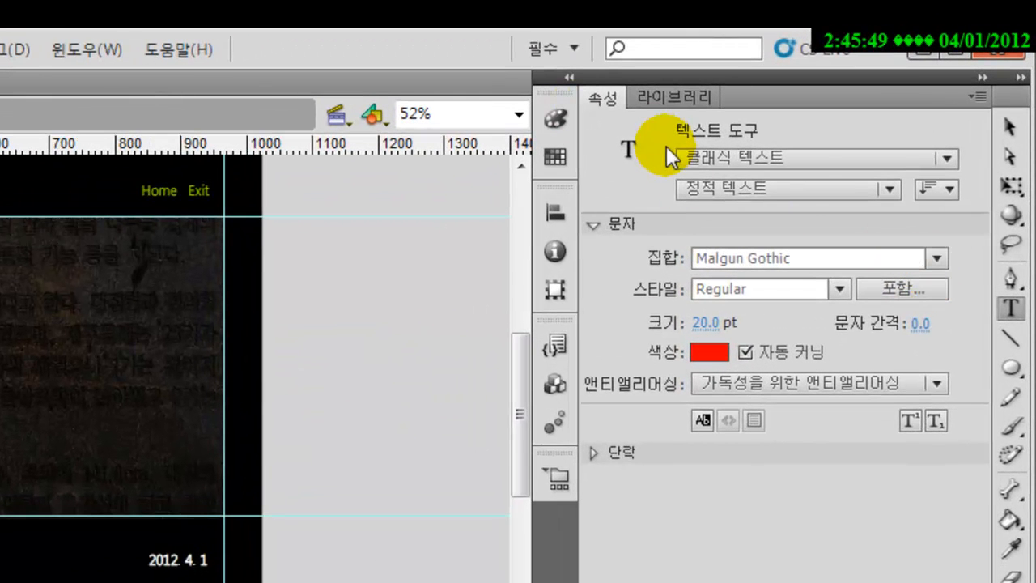
left_click(943, 259)
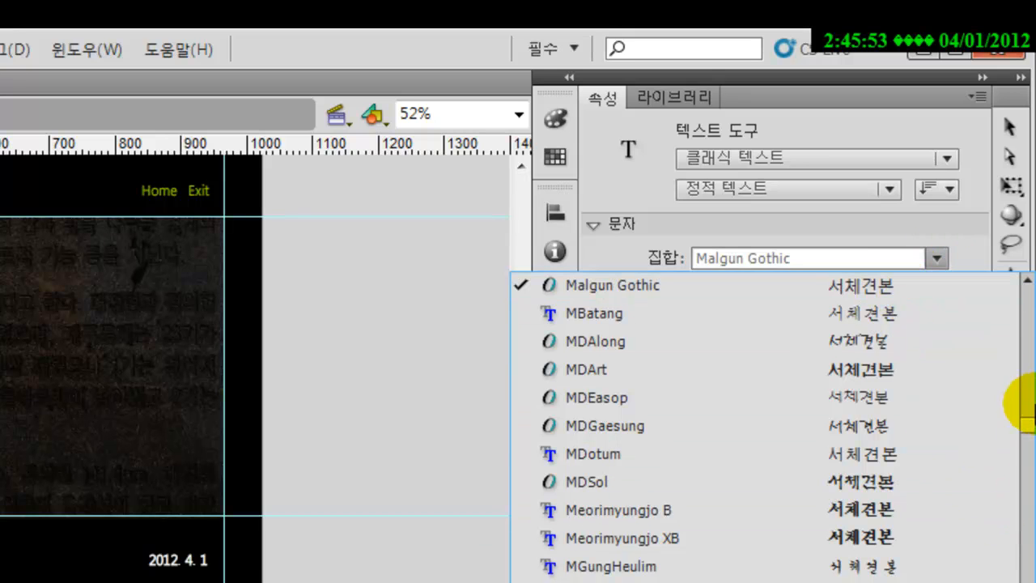
mouse_move(1029, 427)
left_mouse_down()
mouse_move(1030, 453)
mouse_move(1028, 440)
left_mouse_up()
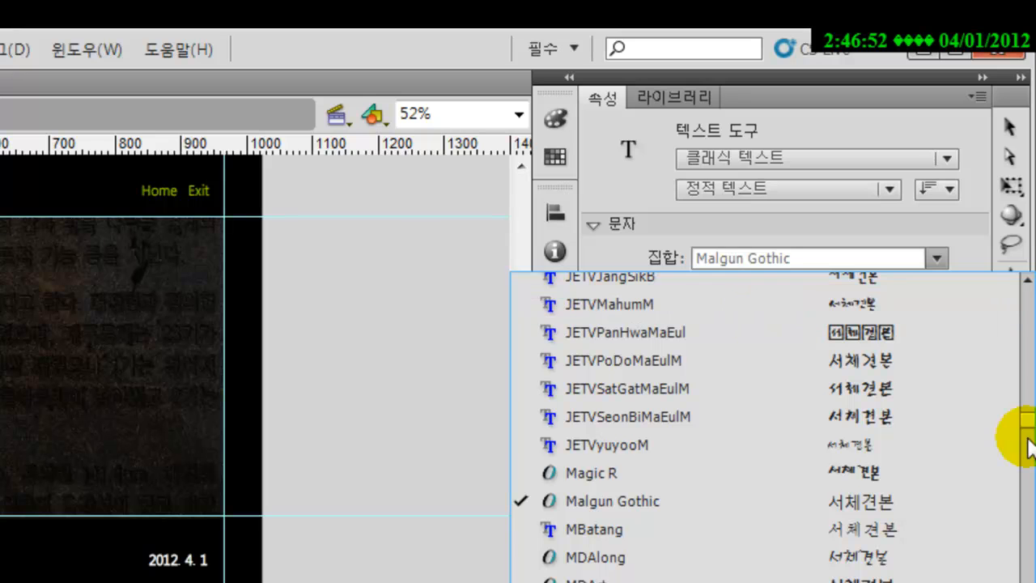
left_click(792, 317)
left_click(706, 322)
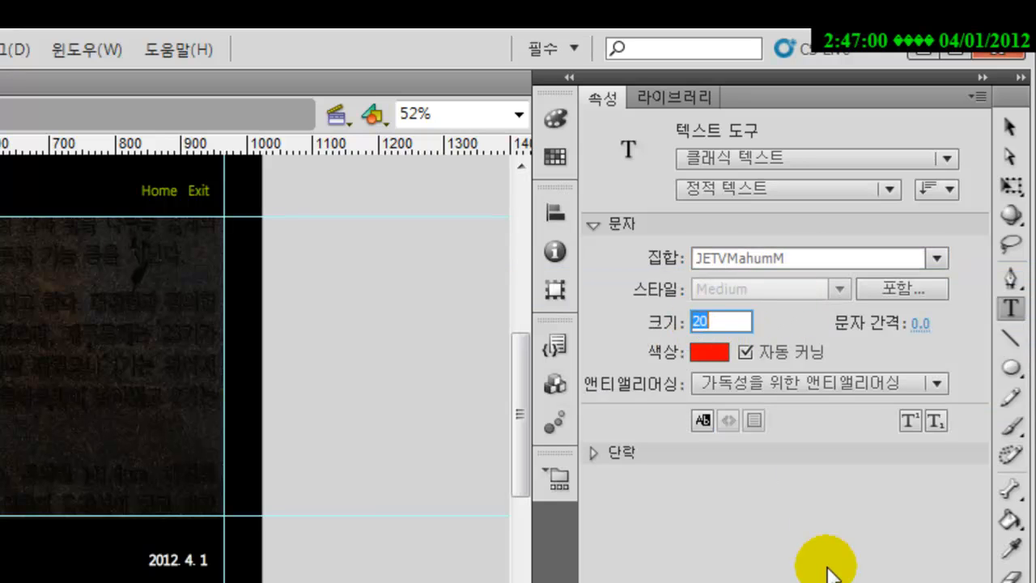
type("50")
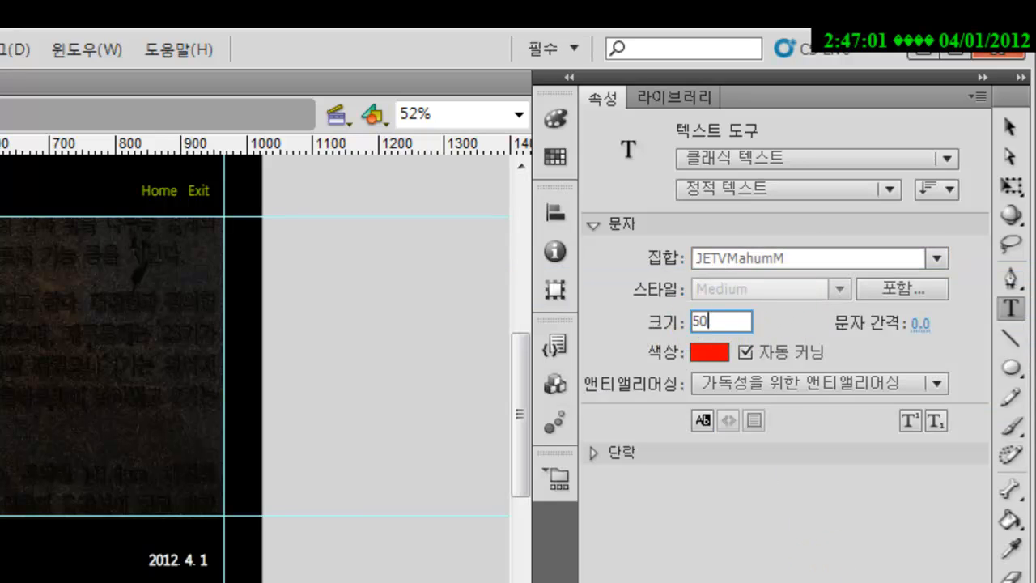
left_click(711, 346)
left_click(942, 522)
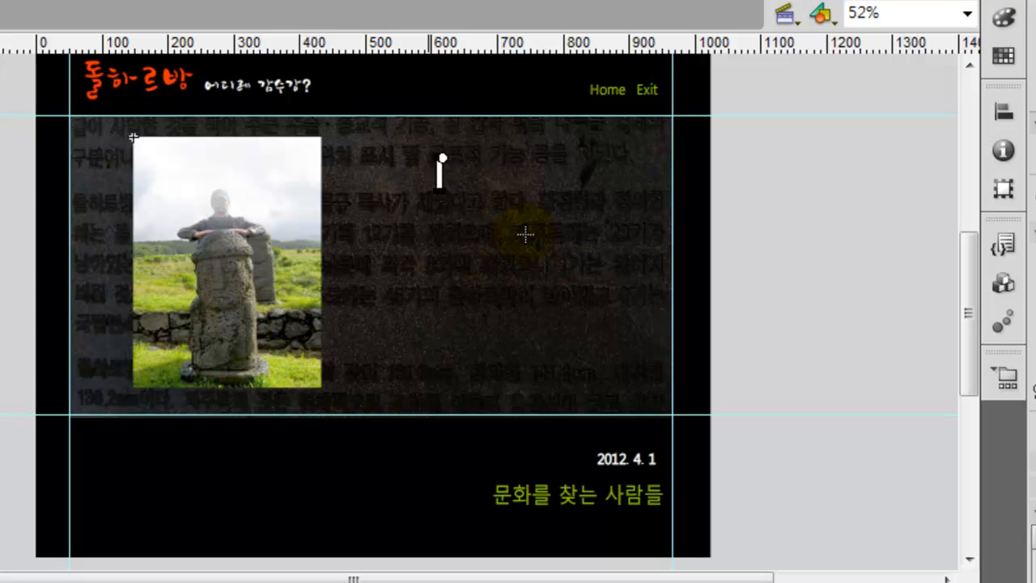
Write the title "땅꼬마" beside the photo on the dark background and position it at about X 500, Y 40
type("땅꼬마")
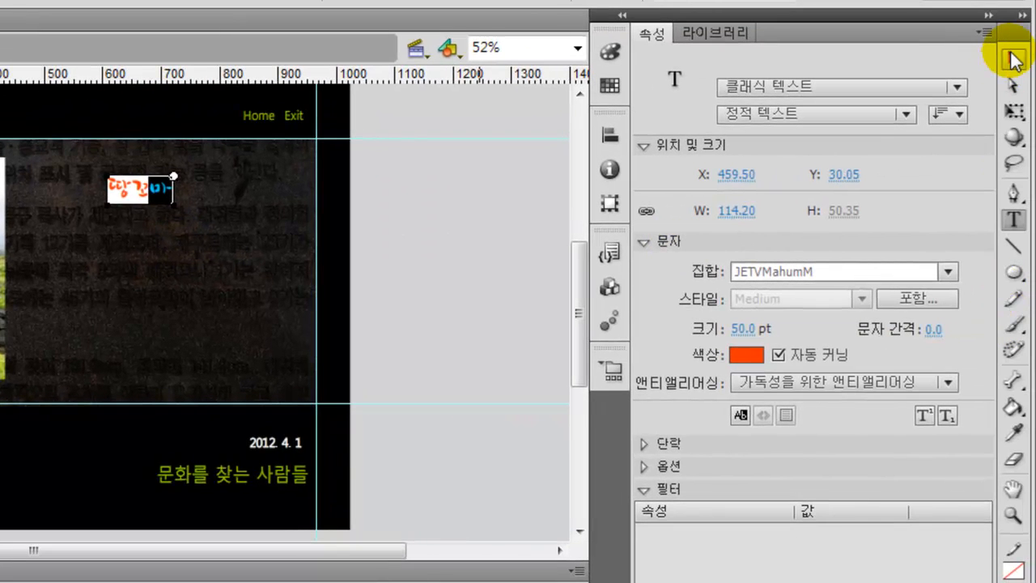
left_click(1012, 58)
left_click_drag(158, 188, 174, 196)
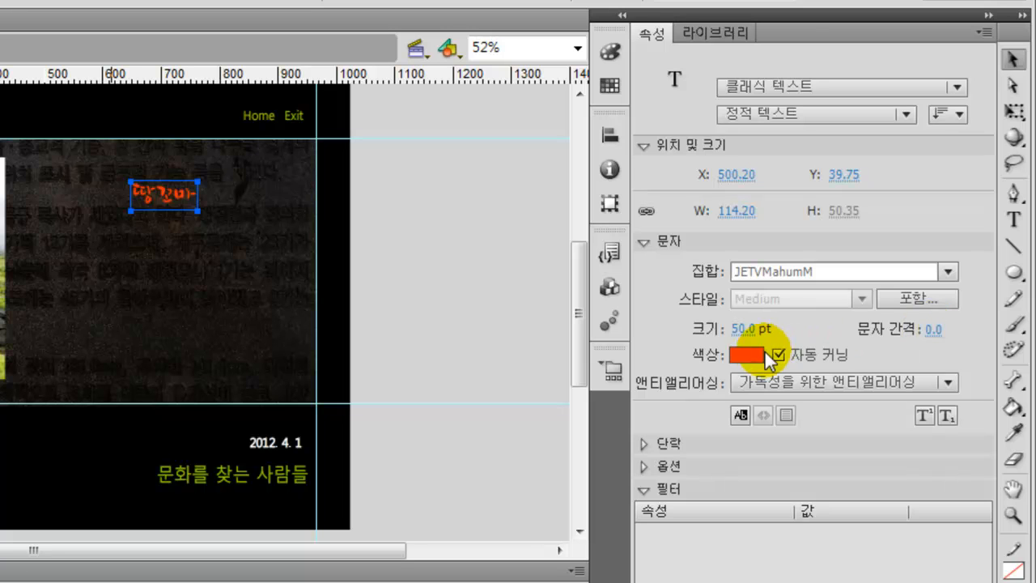
Set the letter spacing (문자 간격) of the "땅꼬마" title to 10
left_click(934, 331)
mouse_move(933, 330)
left_mouse_down()
mouse_move(952, 330)
mouse_move(932, 331)
left_mouse_up()
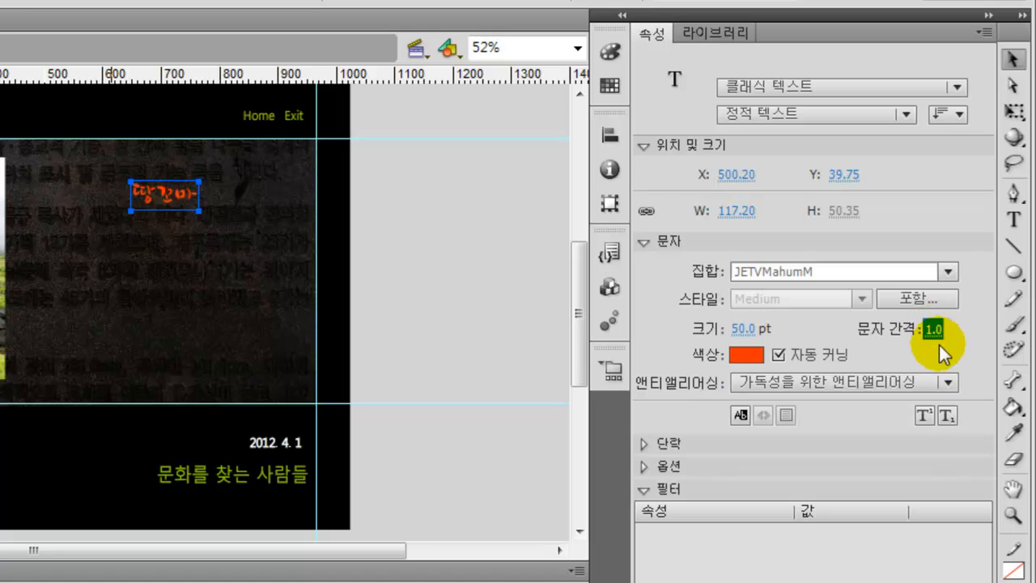
left_click(932, 324)
type("10")
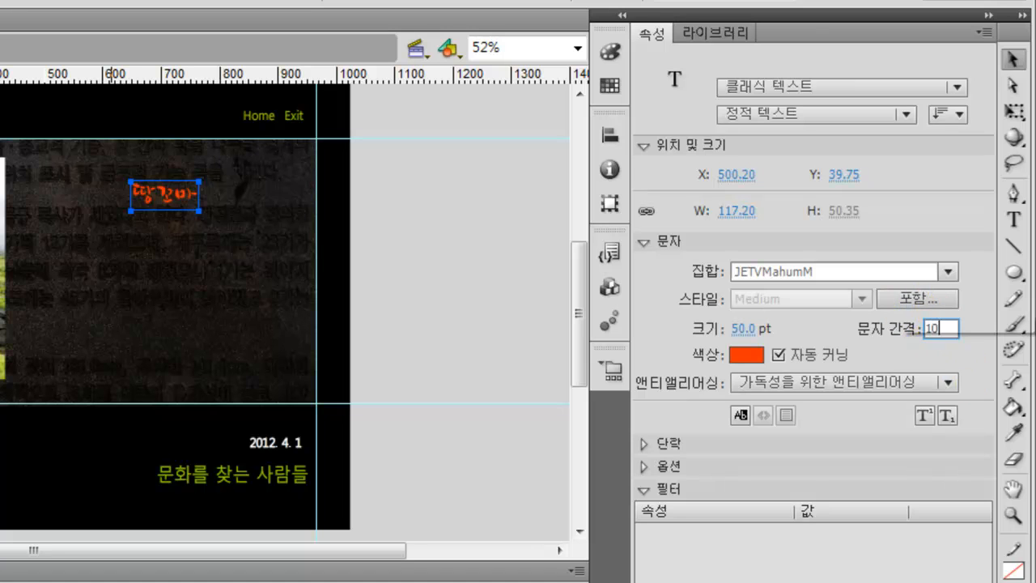
key("Return")
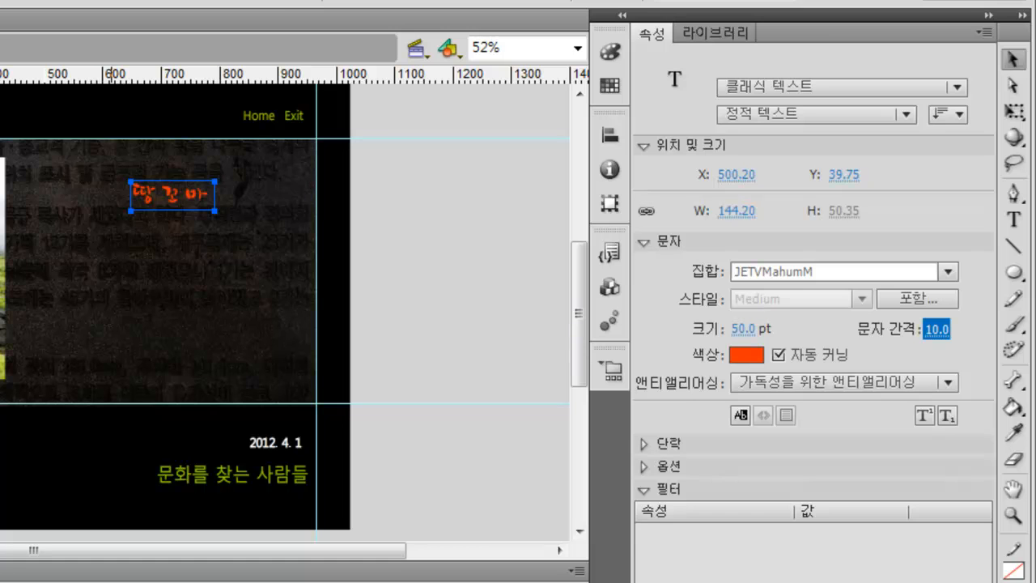
Add a drop shadow (그림자) filter to the "땅꼬마" title and deselect it
left_click(644, 546)
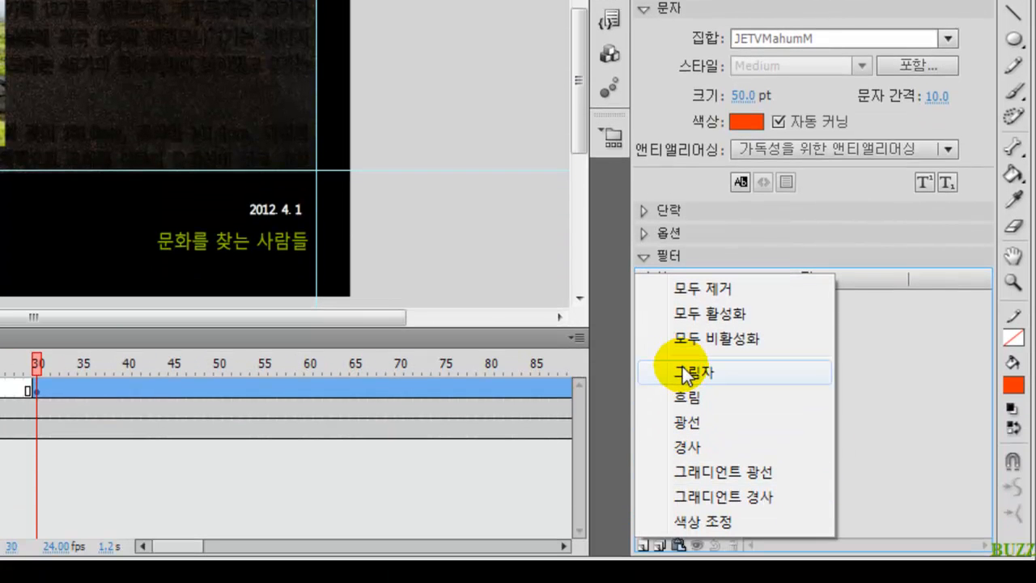
left_click(684, 374)
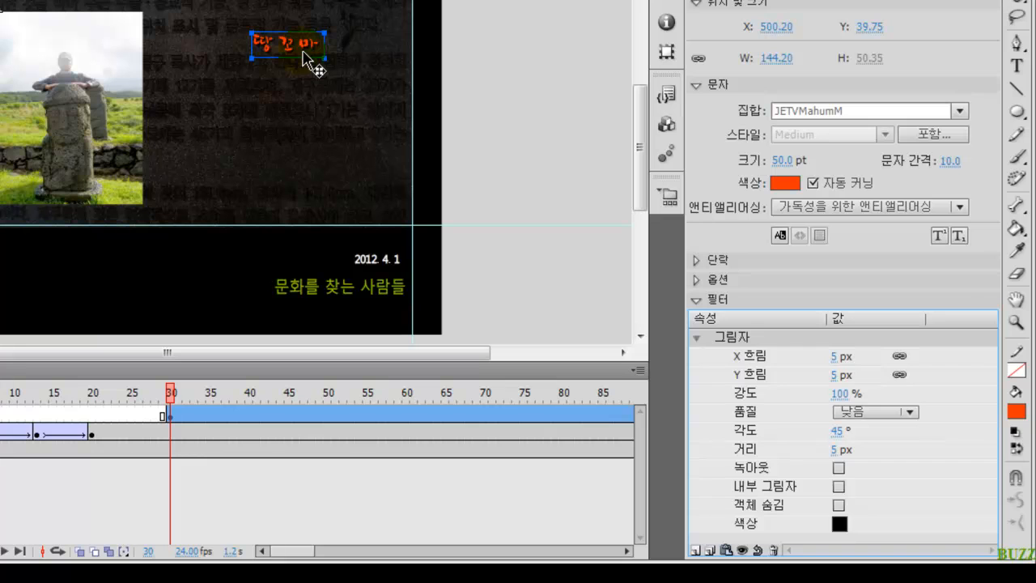
left_click(354, 63)
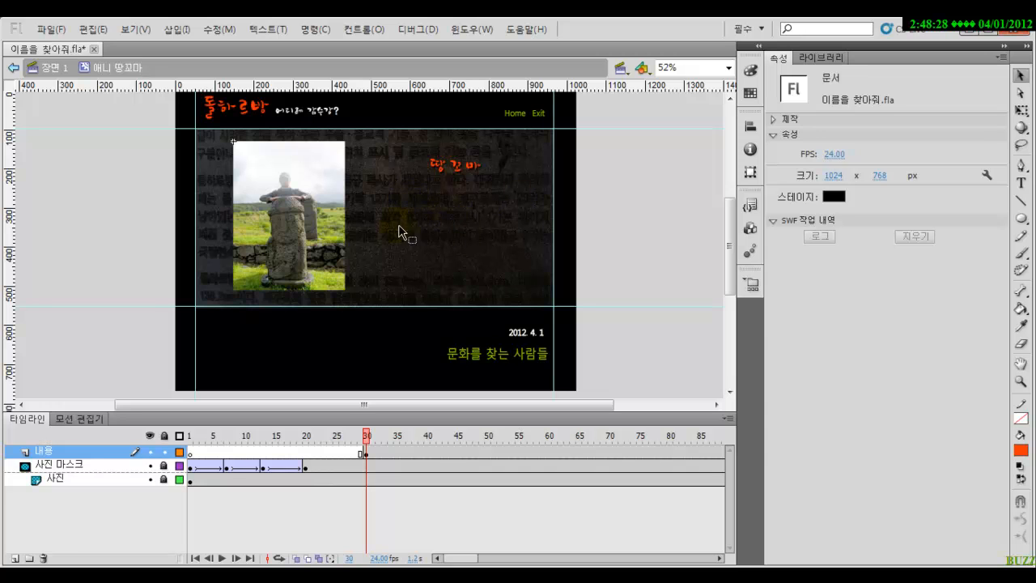
left_click(846, 242)
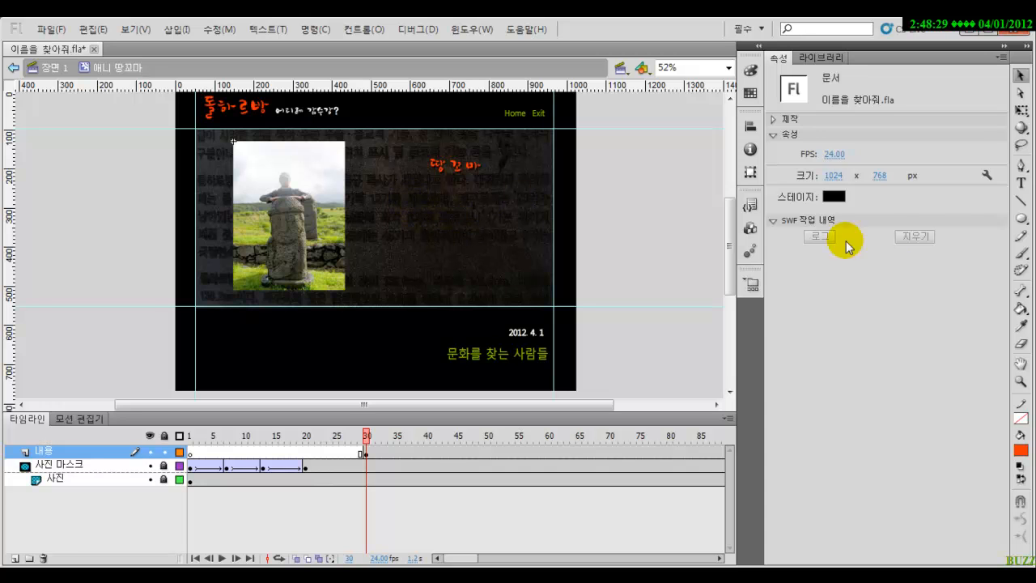
Set up the Text tool with a size of 40 pt, white colour and letter spacing 0
left_click(1020, 184)
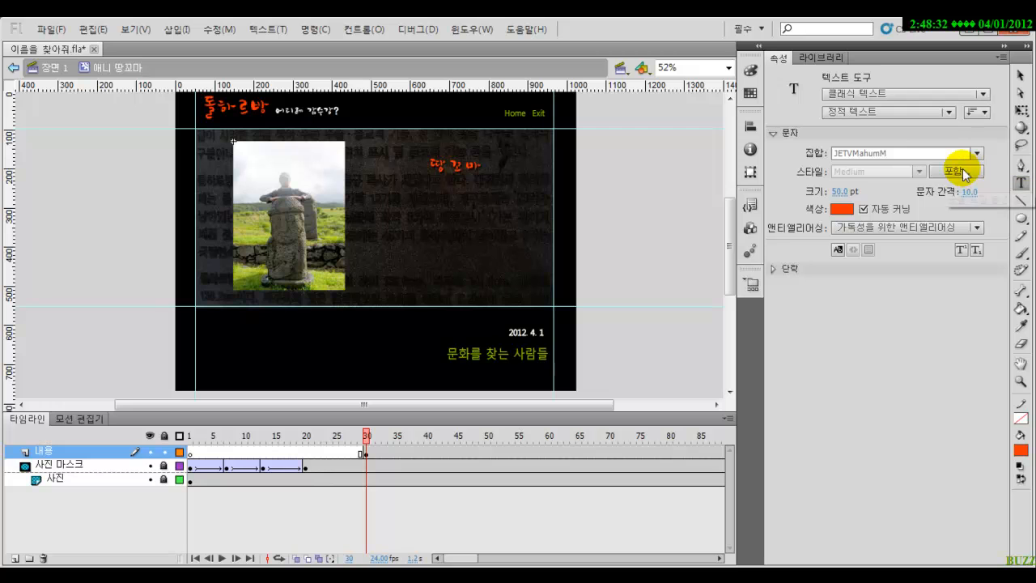
left_click(838, 193)
type("40")
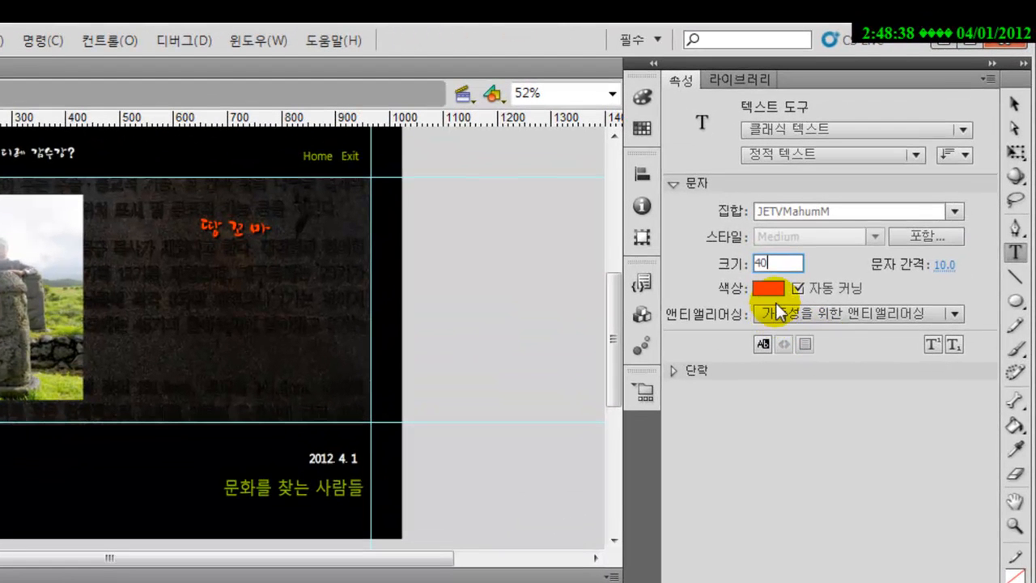
left_click(841, 210)
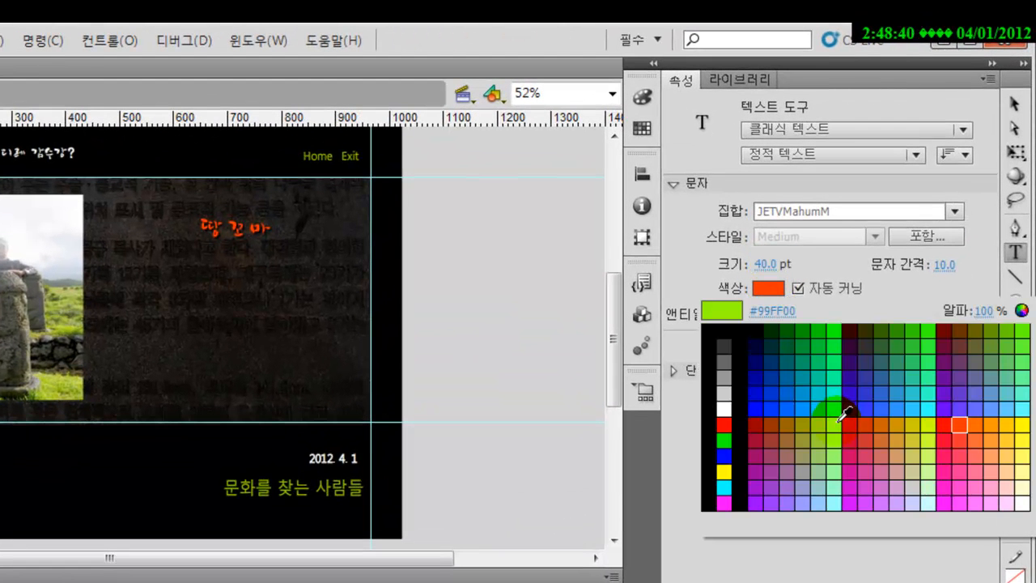
left_click(723, 410)
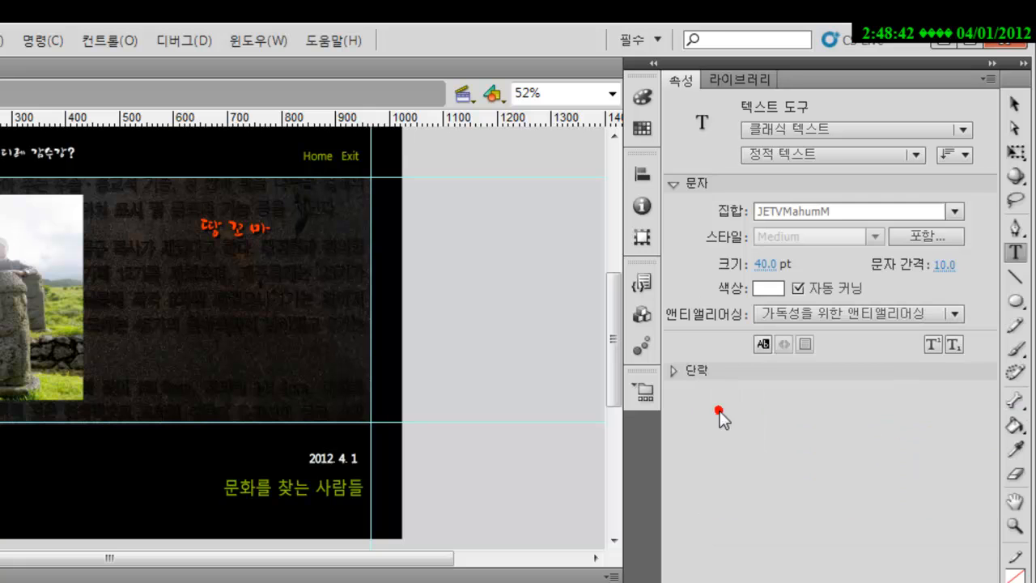
left_click(944, 265)
type("0")
key("Return")
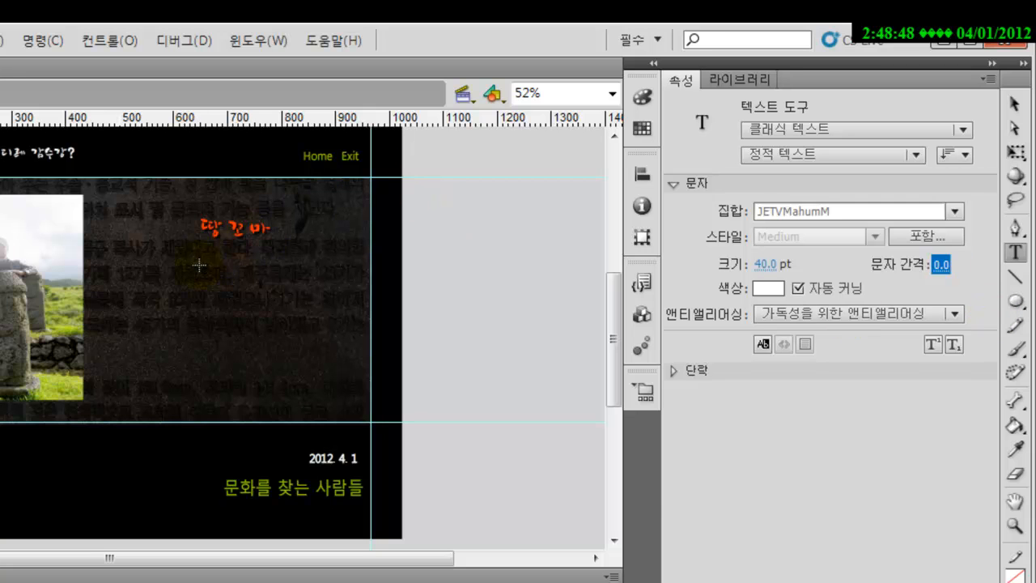
Write "가장 작고" and "땅콩처럼 똥똥해서..." on two lines below the title, positioned at about X 430, Y 125
left_click(172, 264)
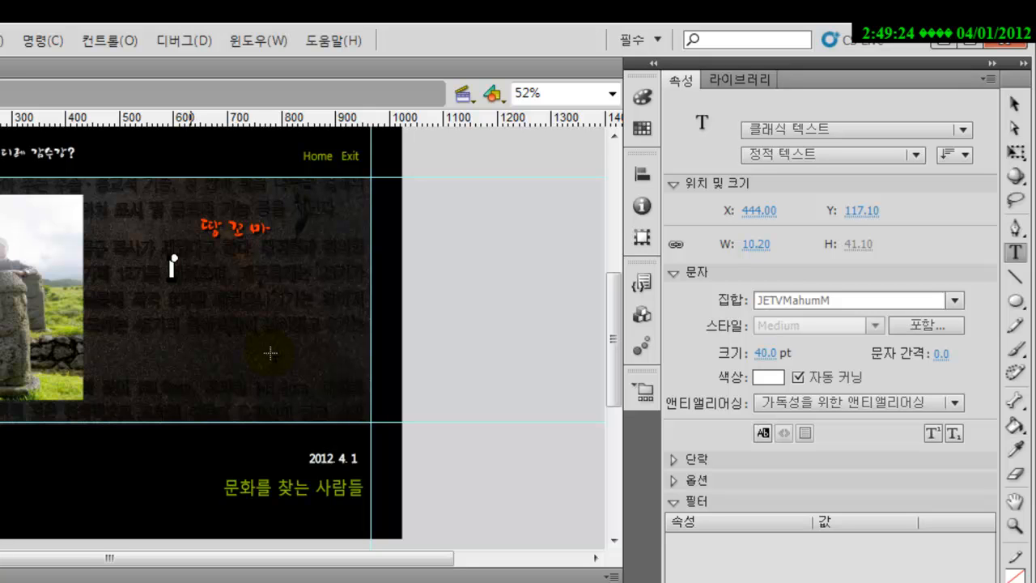
type("가장 작은")
key("BackSpace")
type("고")
key("Return")
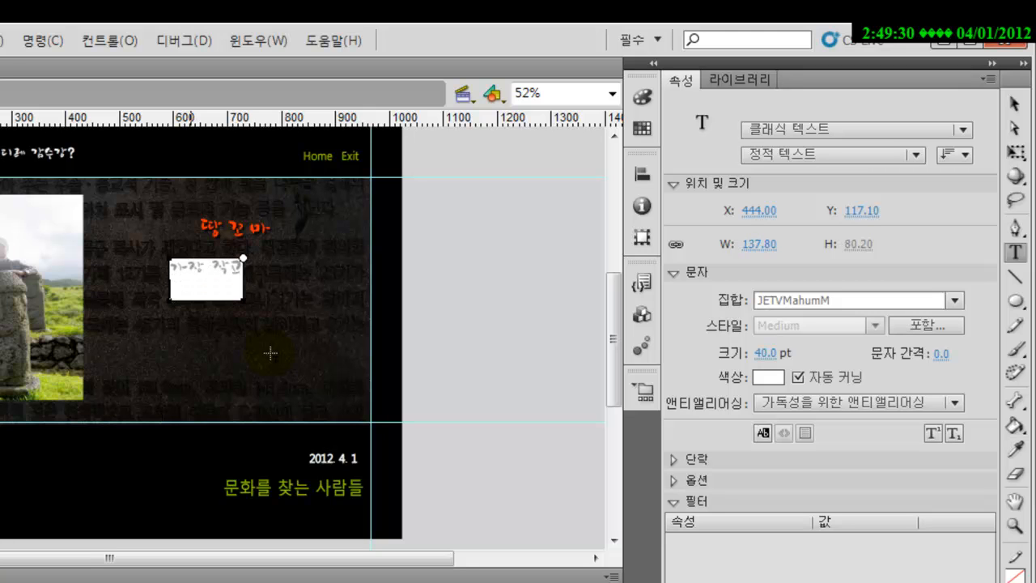
type("땅콩ㅊㅓ럼ㄷ")
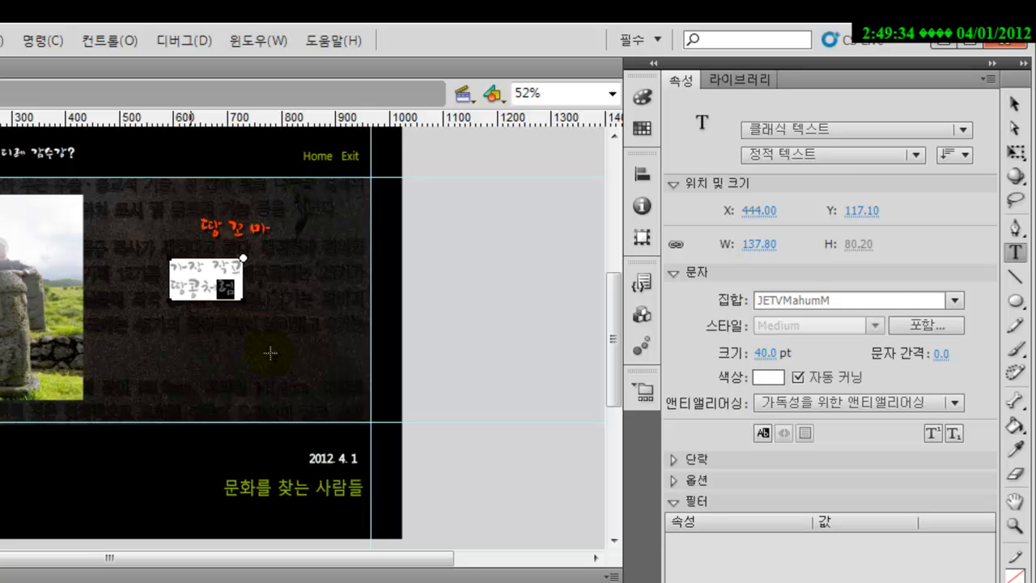
type("똥똥ㅎ")
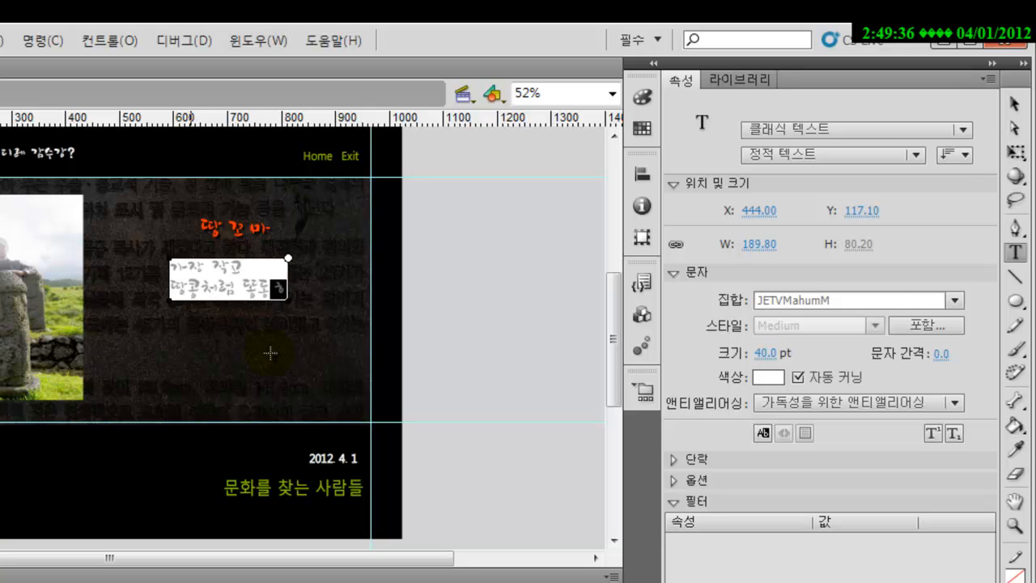
key("BackSpace")
key("BackSpace")
type("똥하여")
type("서...")
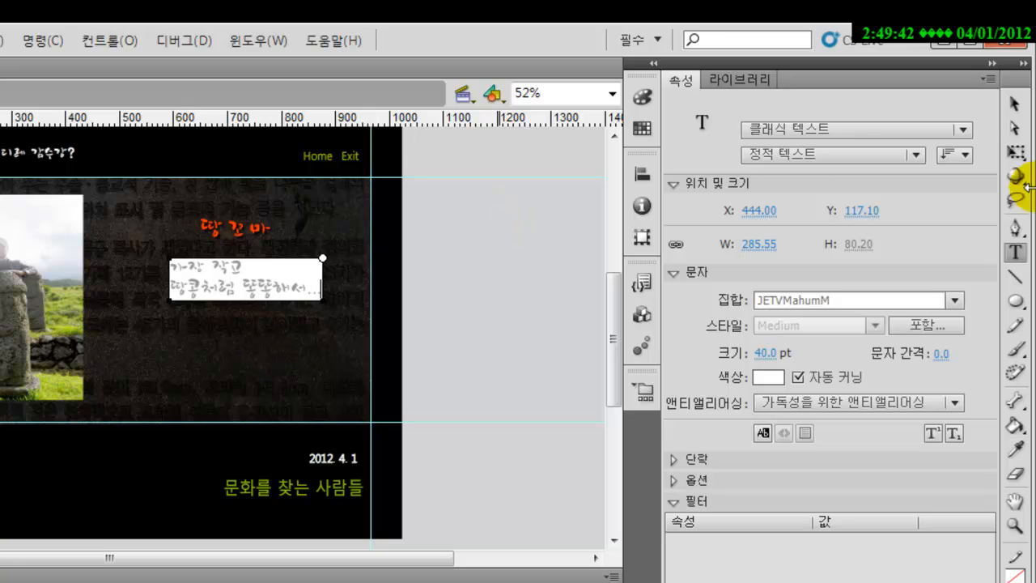
left_click(1014, 104)
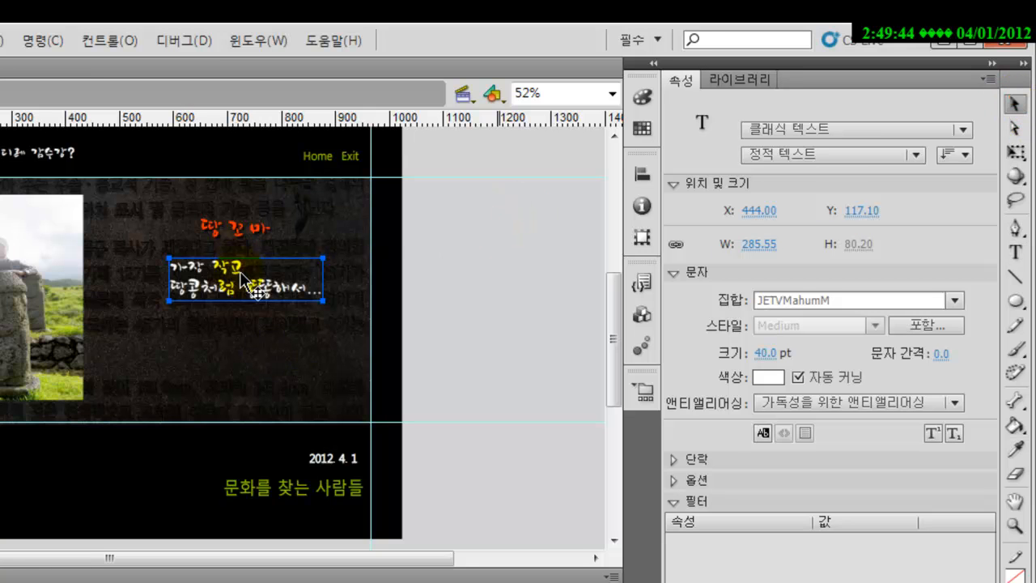
mouse_move(250, 290)
left_mouse_down()
mouse_move(252, 301)
mouse_move(240, 297)
left_mouse_up()
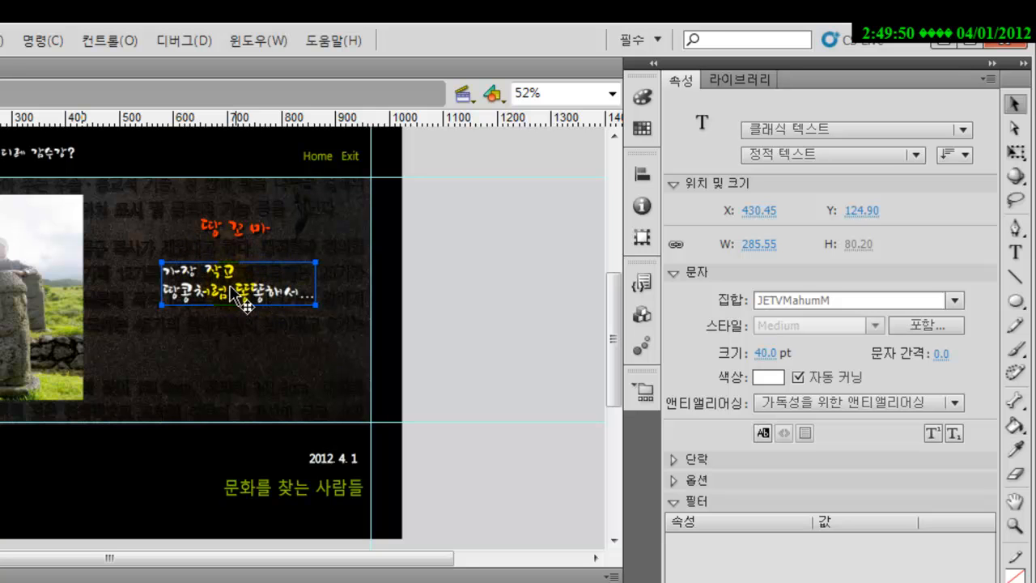
Centre-align the two-line text below the title and set its line spacing to 20 pt
left_click(674, 459)
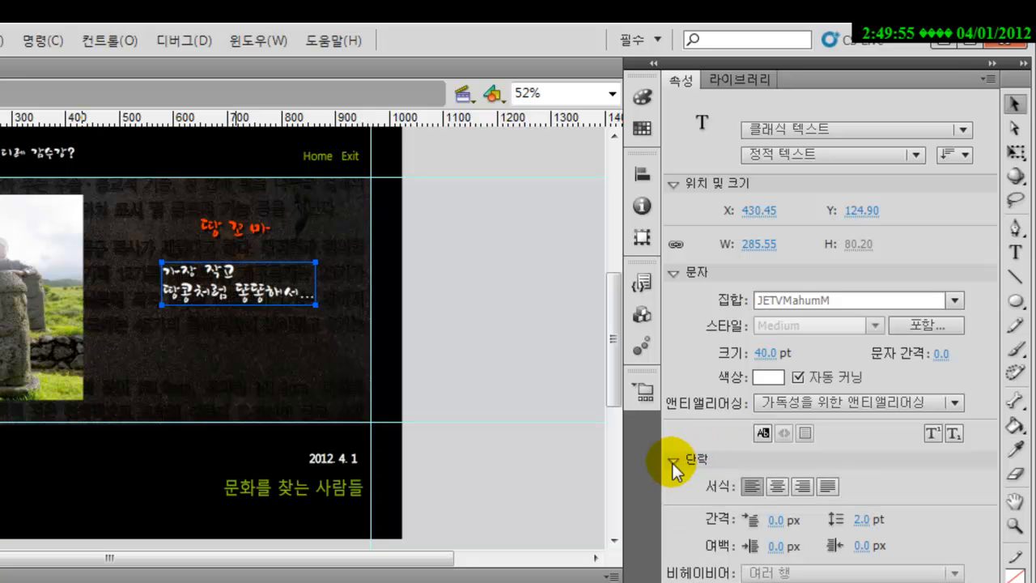
left_click(775, 488)
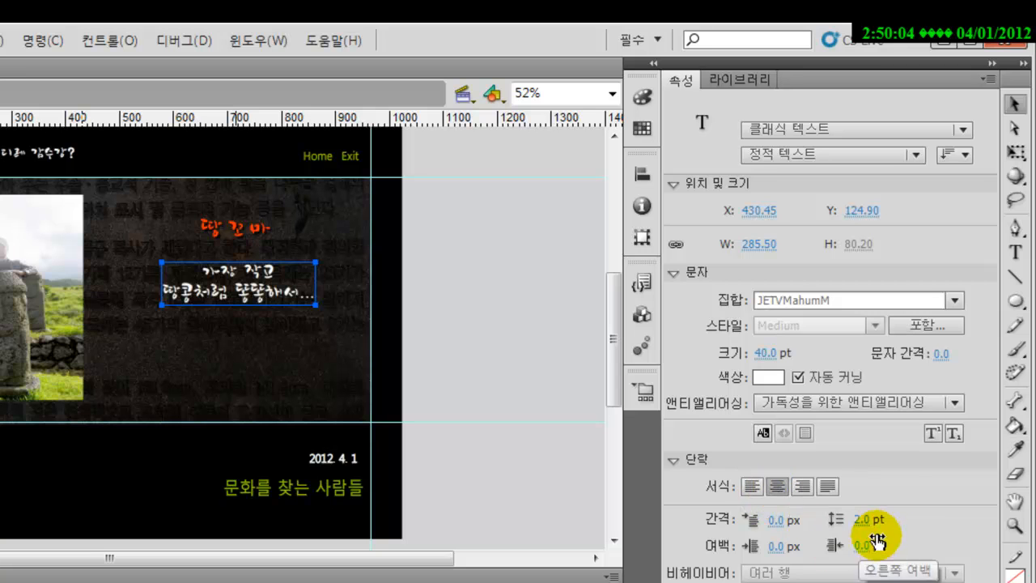
left_click(858, 521)
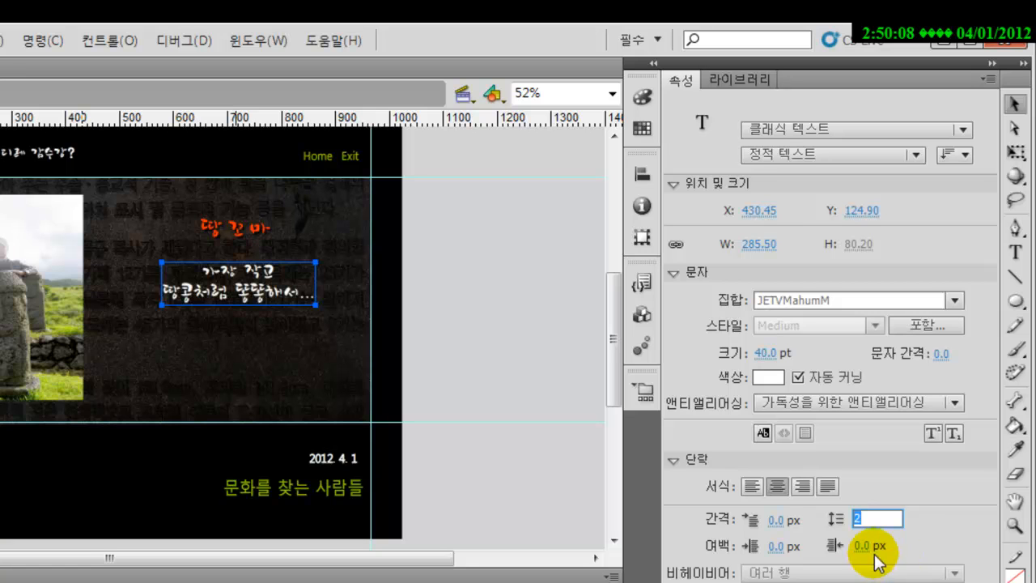
type("10")
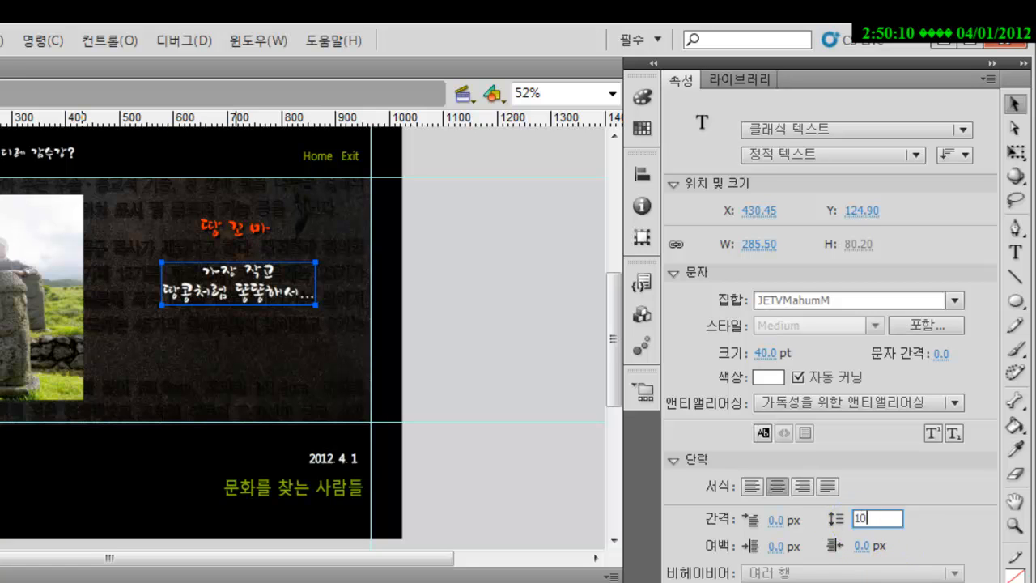
key("Return")
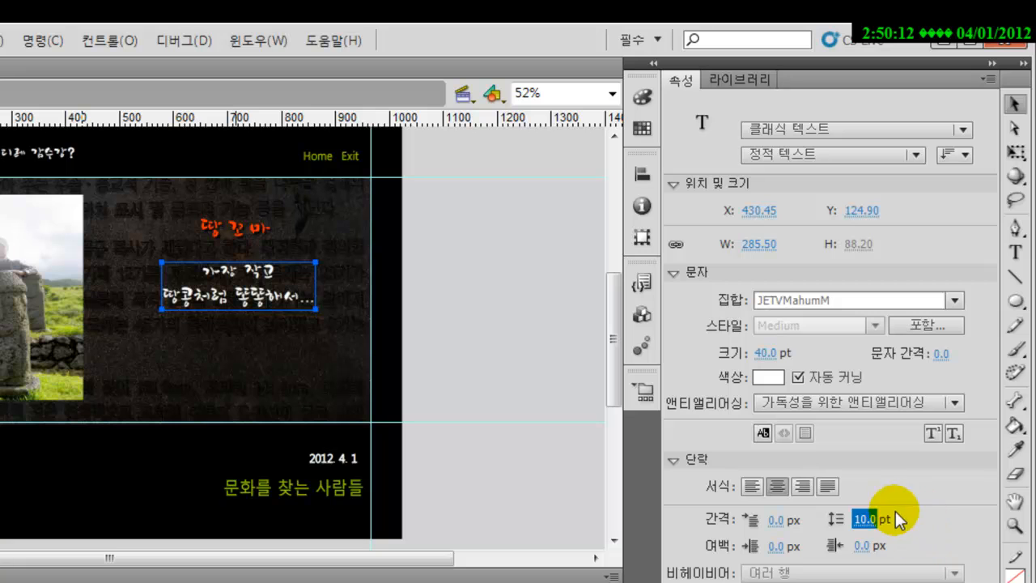
left_click(865, 519)
type("20")
key("Return")
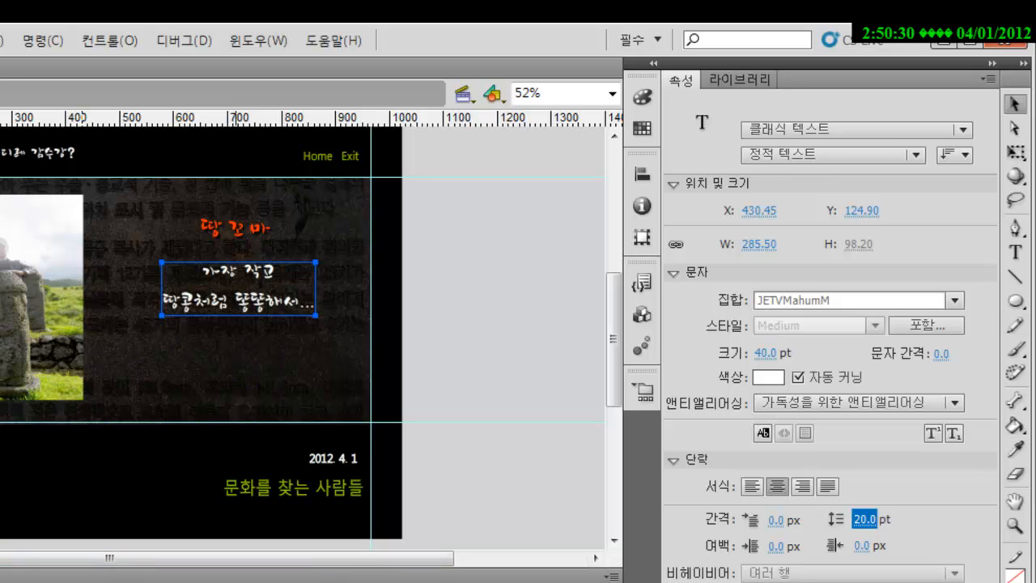
key("Escape")
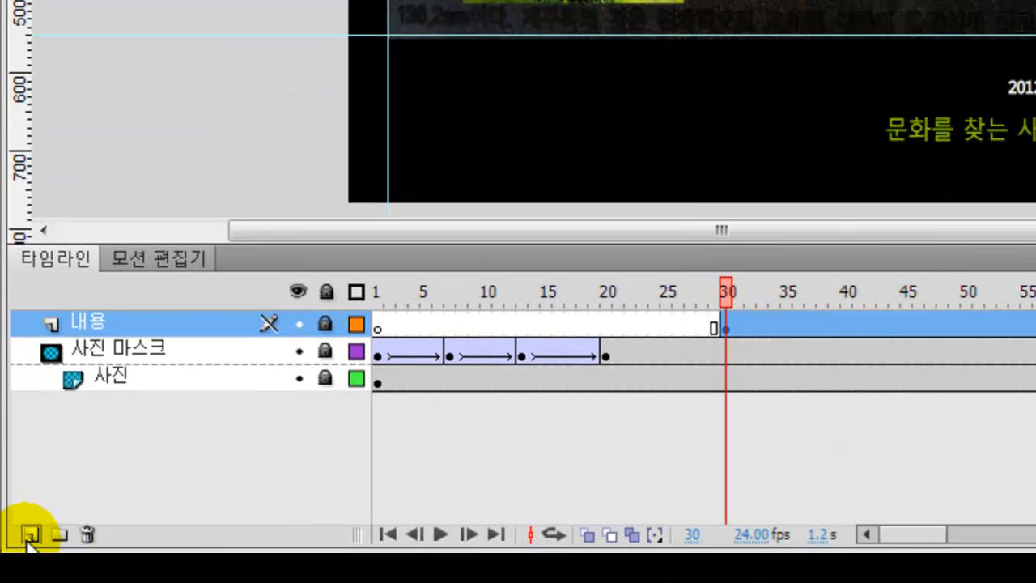
Add a new layer above 내용 and name it "내용 마스크"
left_click(30, 535)
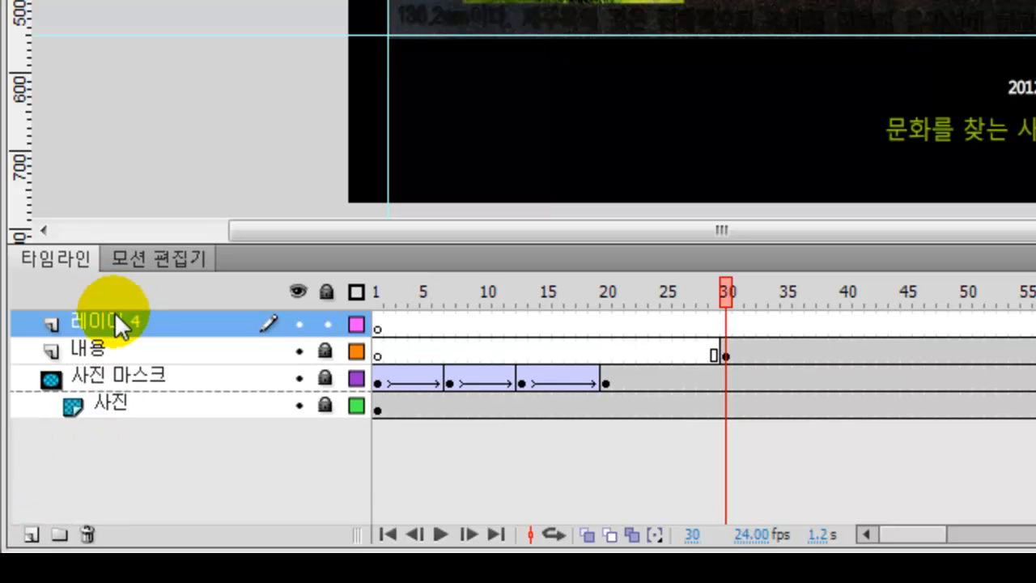
double_click(114, 327)
type("내")
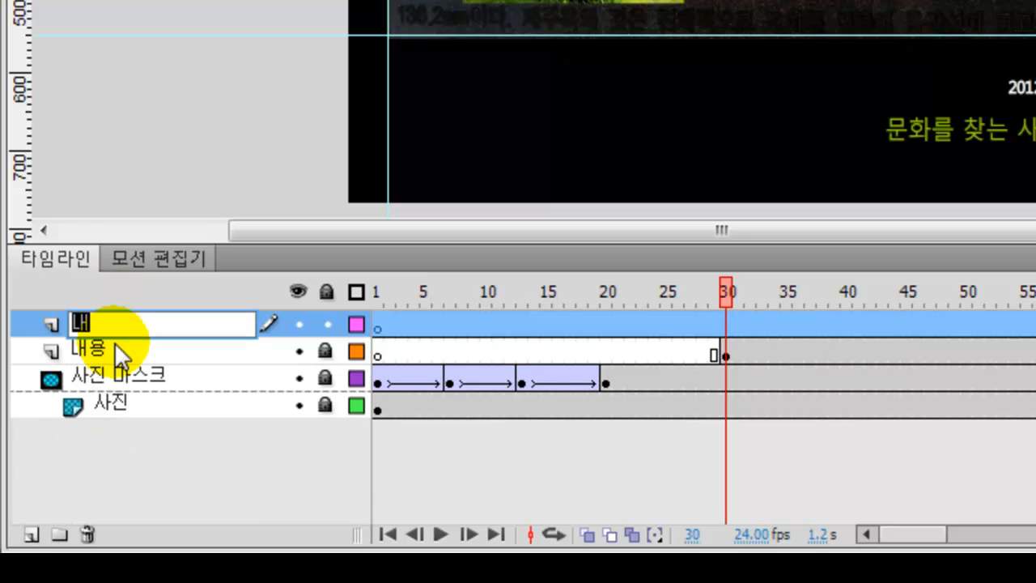
type("용 마스크")
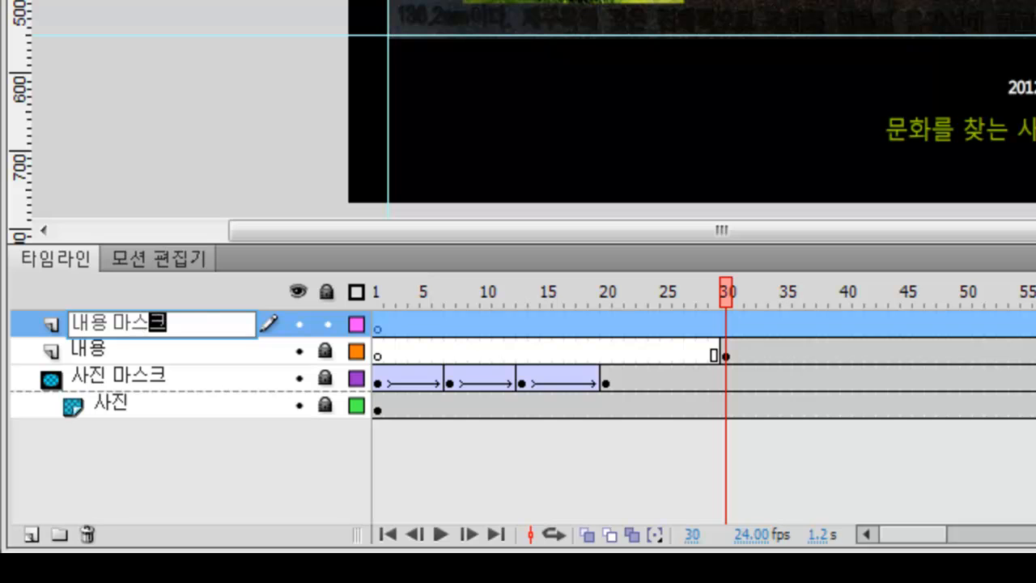
key("Return")
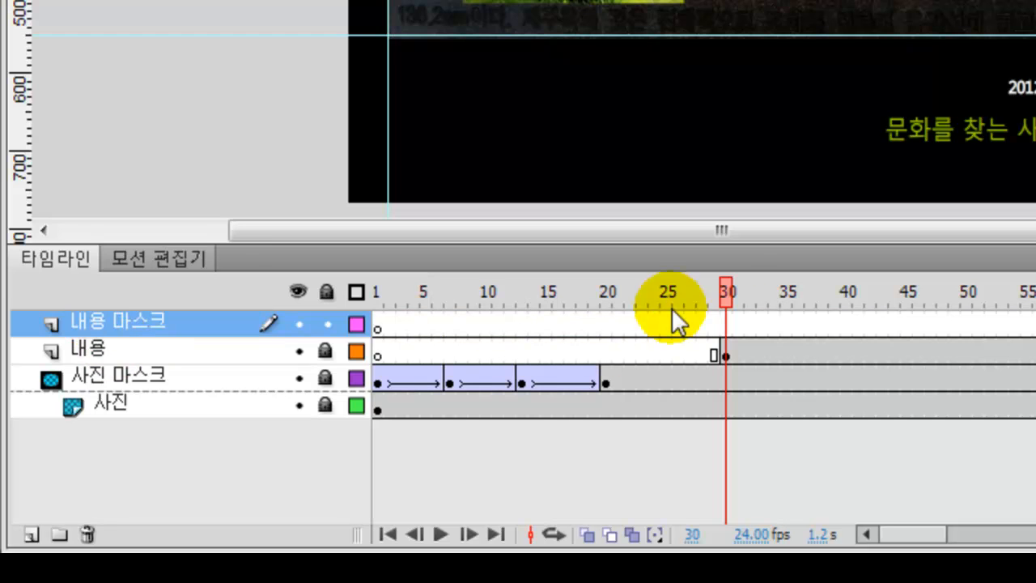
Insert a blank keyframe (빈 키프레임 삽입) at frame 30 of the 내용 마스크 layer
left_click(728, 325)
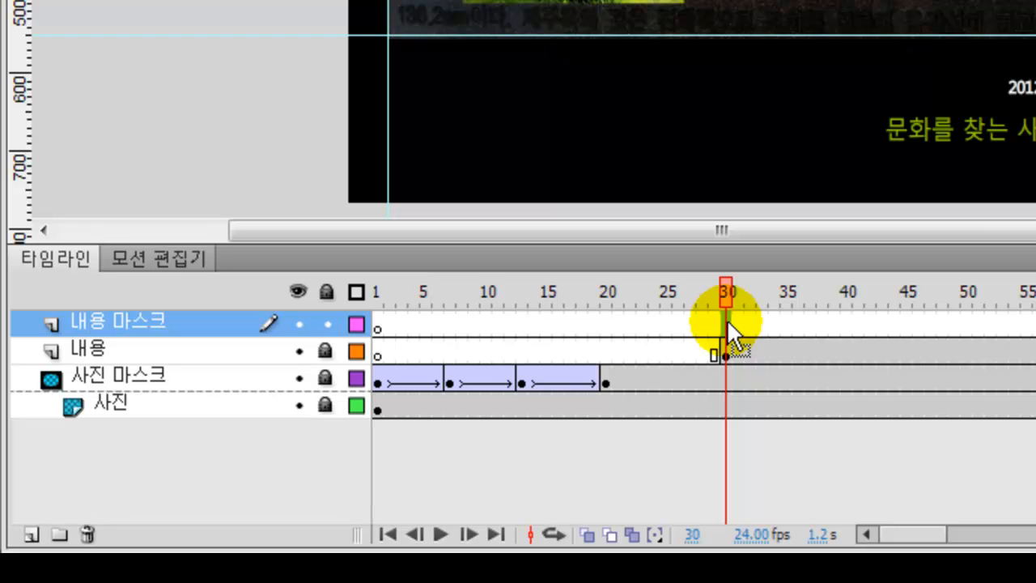
right_click(727, 324)
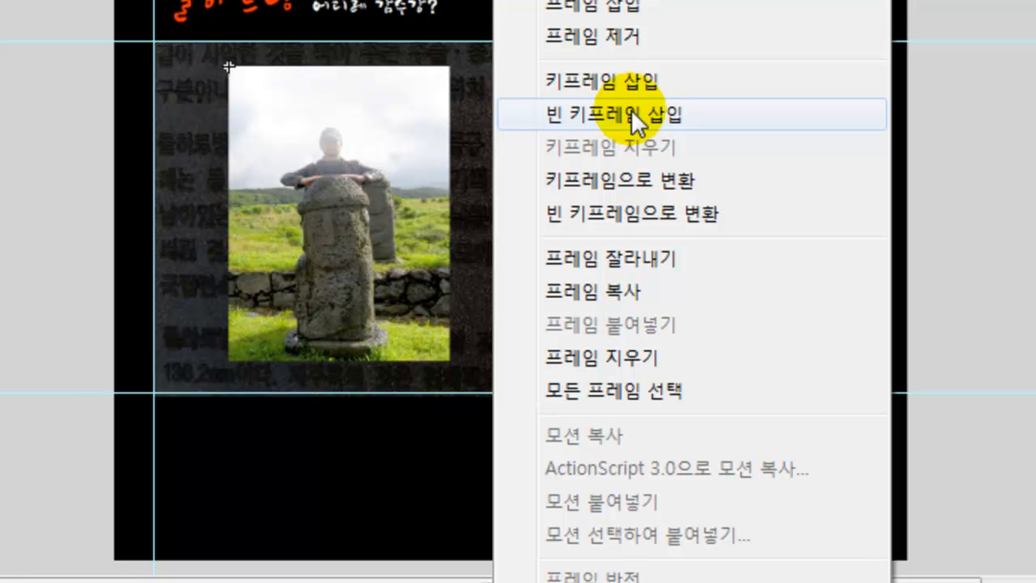
left_click(631, 114)
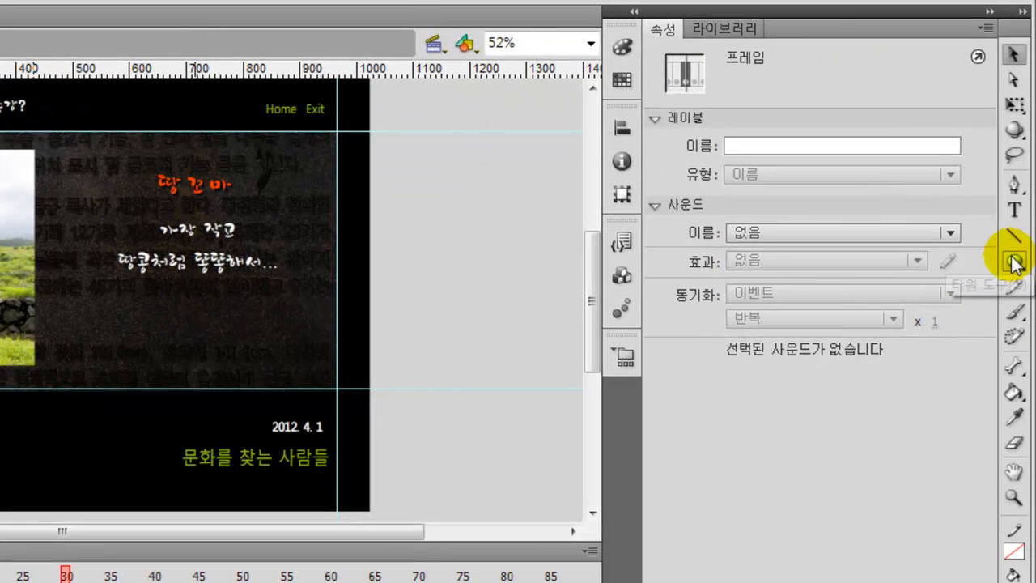
Draw a red rectangle without a stroke, about 487 by 33 px, above the 땅꼬마 title with the Rectangle tool
left_click(1013, 261)
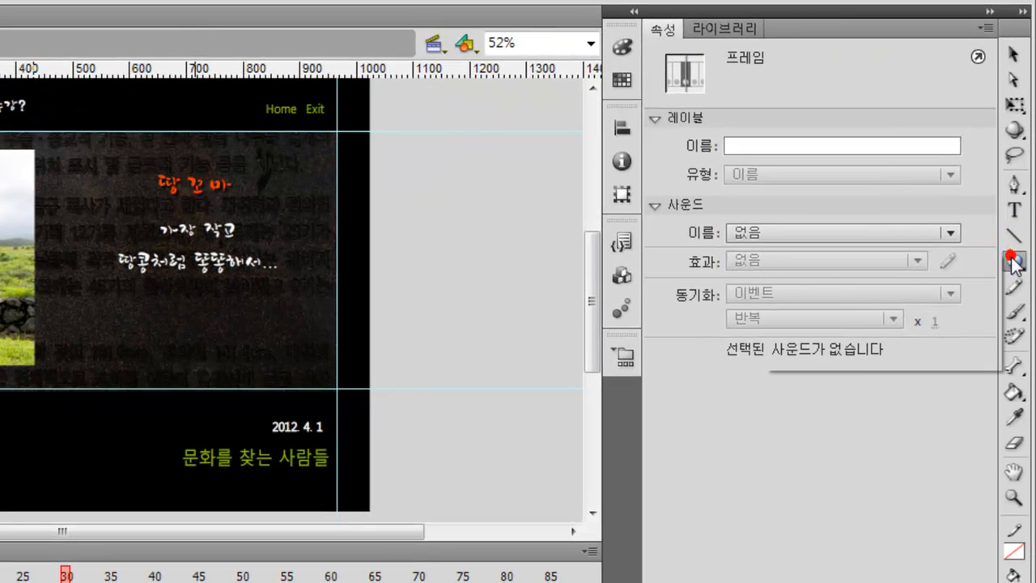
left_click(887, 264)
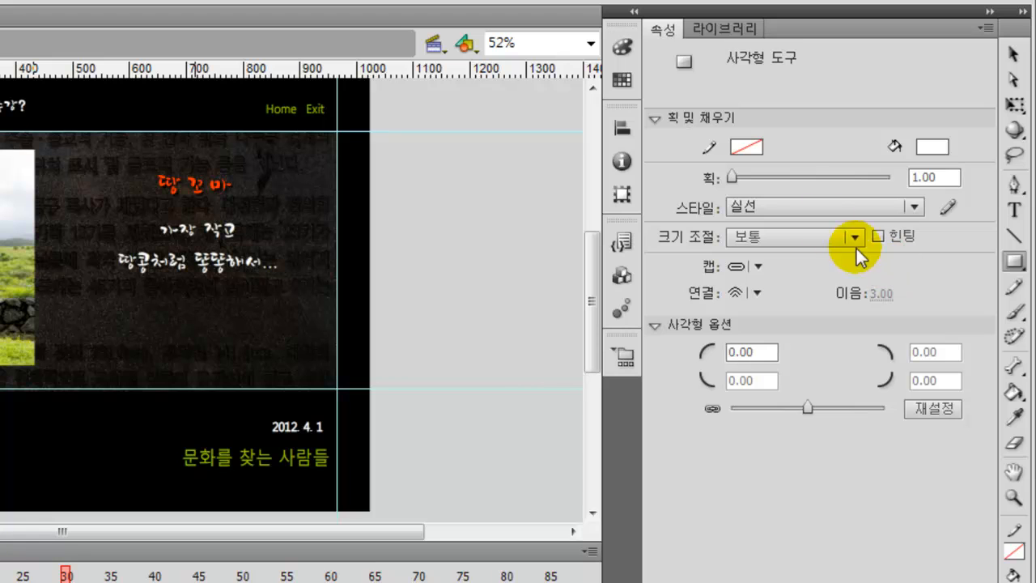
left_click(931, 147)
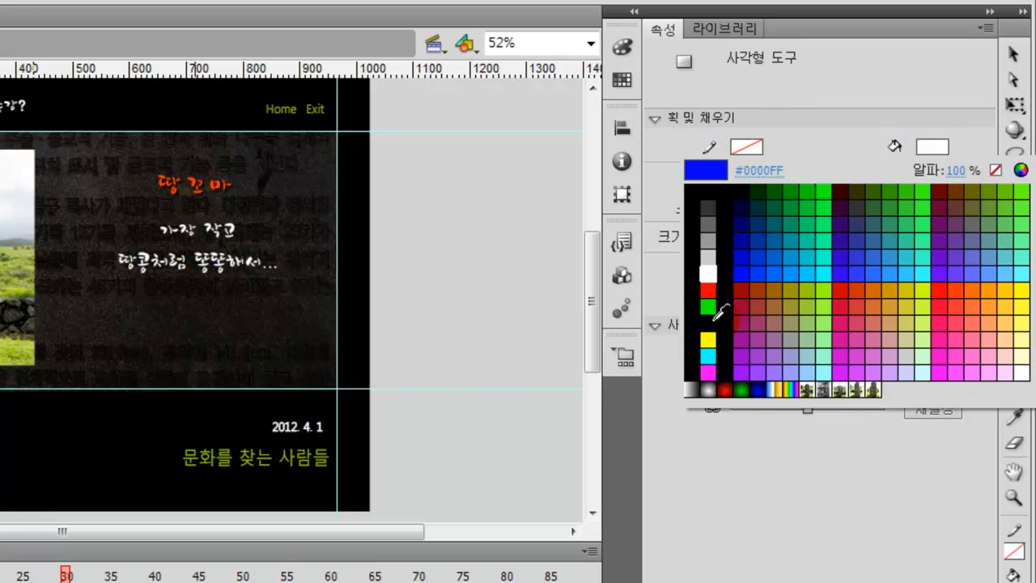
left_click(708, 290)
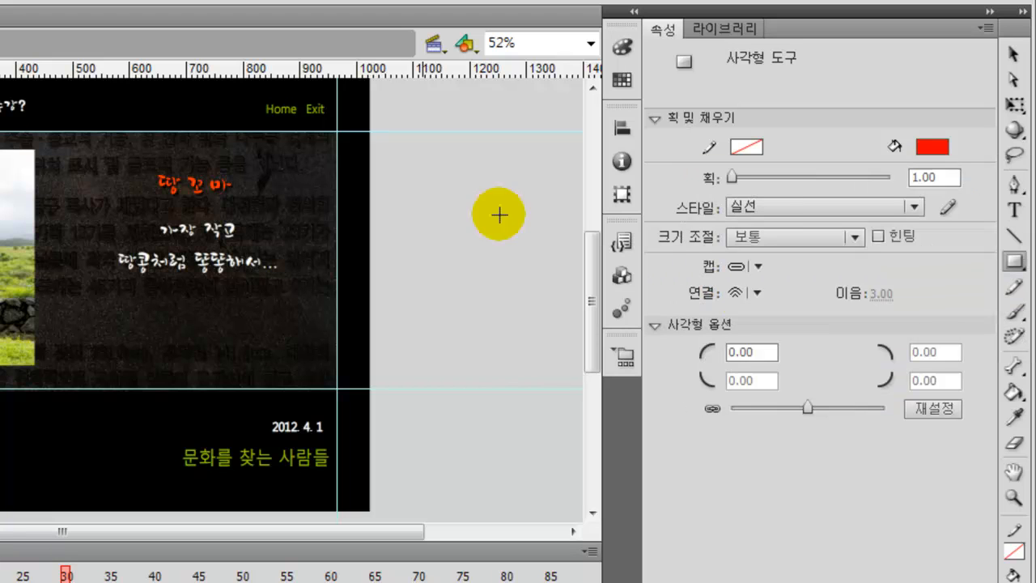
left_click_drag(53, 138, 328, 156)
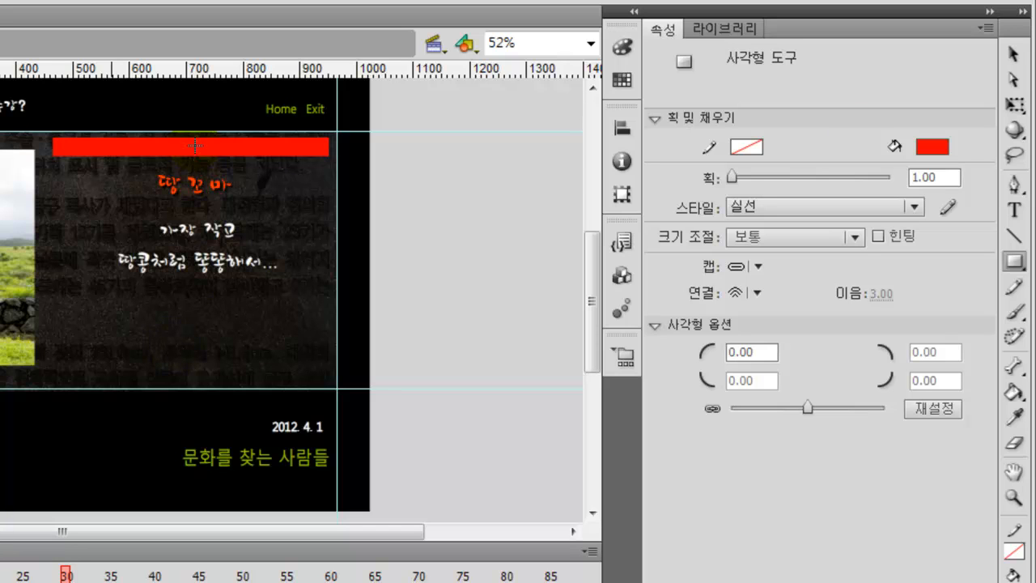
Convert the red rectangle to a movie clip (동영상 클립) symbol named "내용 마스크"
left_click(1013, 54)
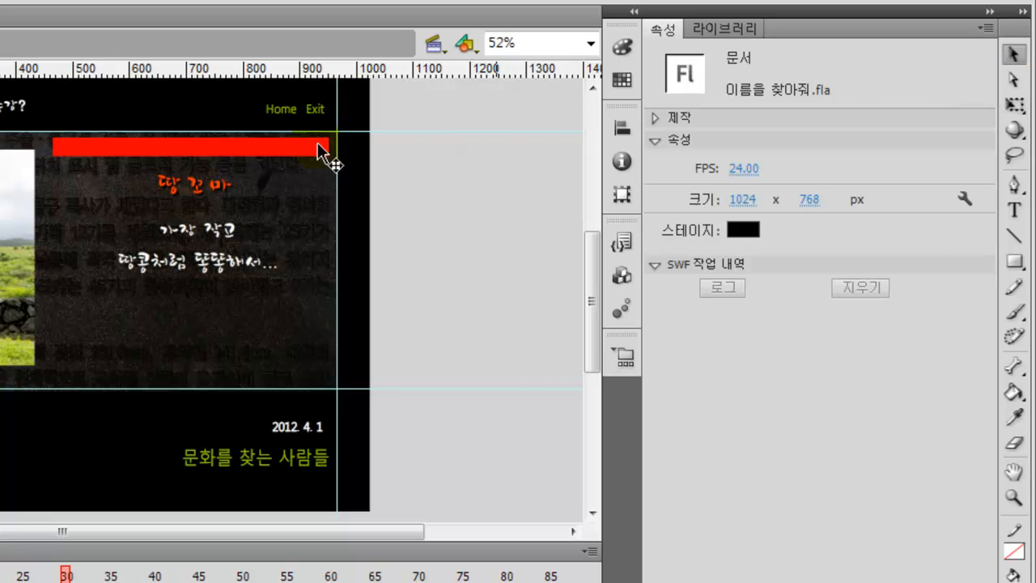
left_click(240, 154)
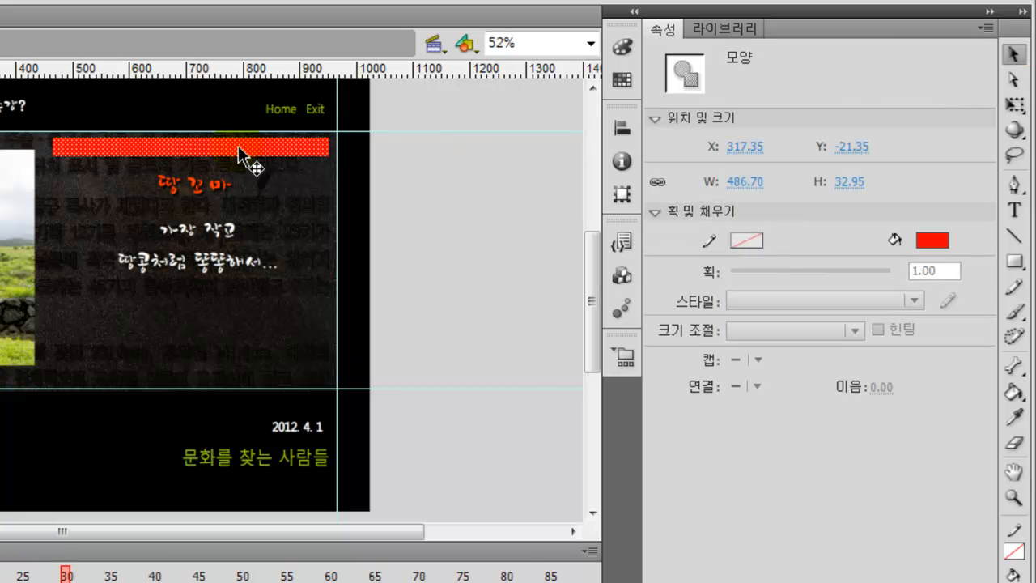
right_click(240, 154)
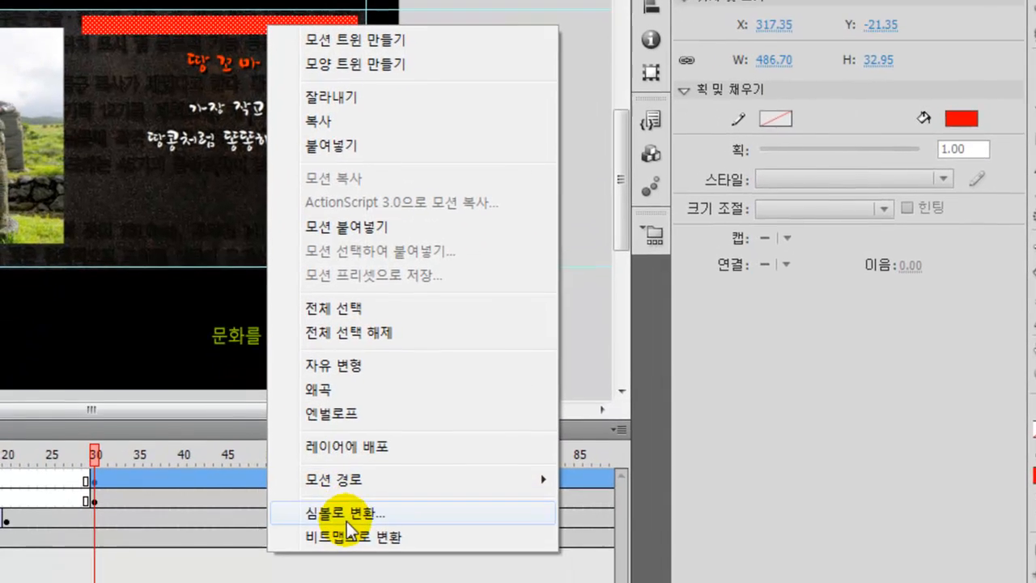
left_click(349, 512)
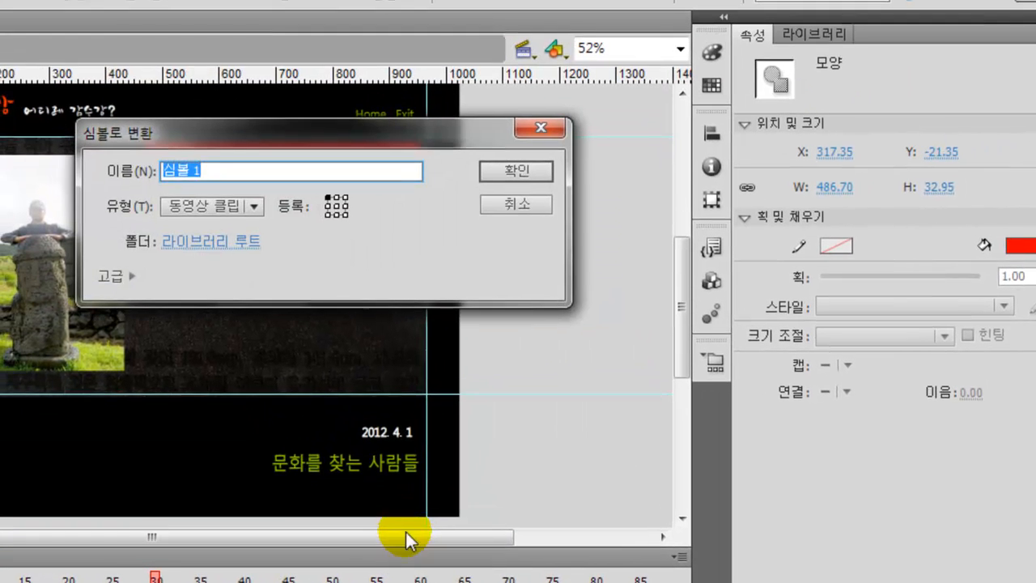
left_click_drag(216, 128, 222, 197)
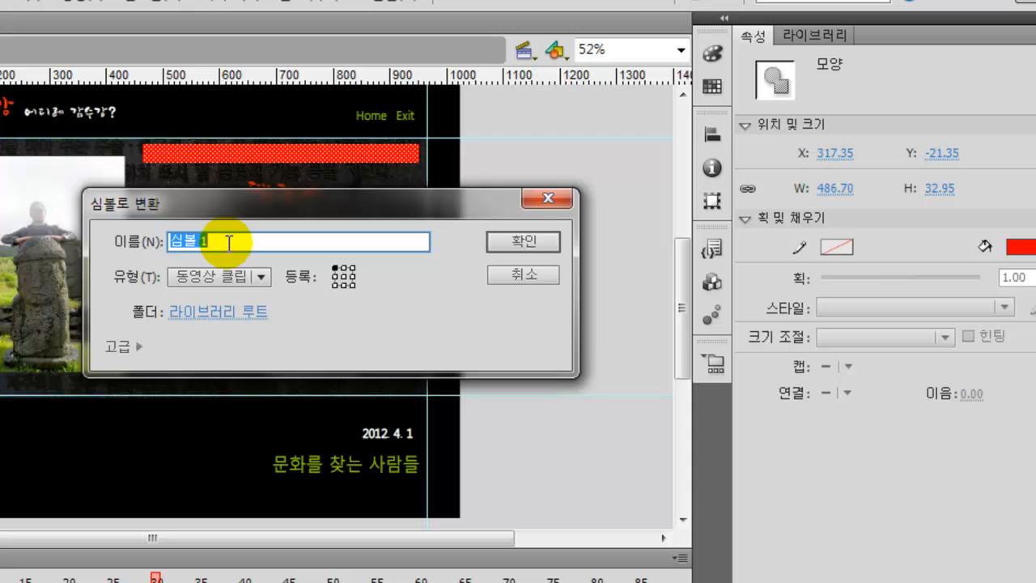
key("BackSpace")
type("내")
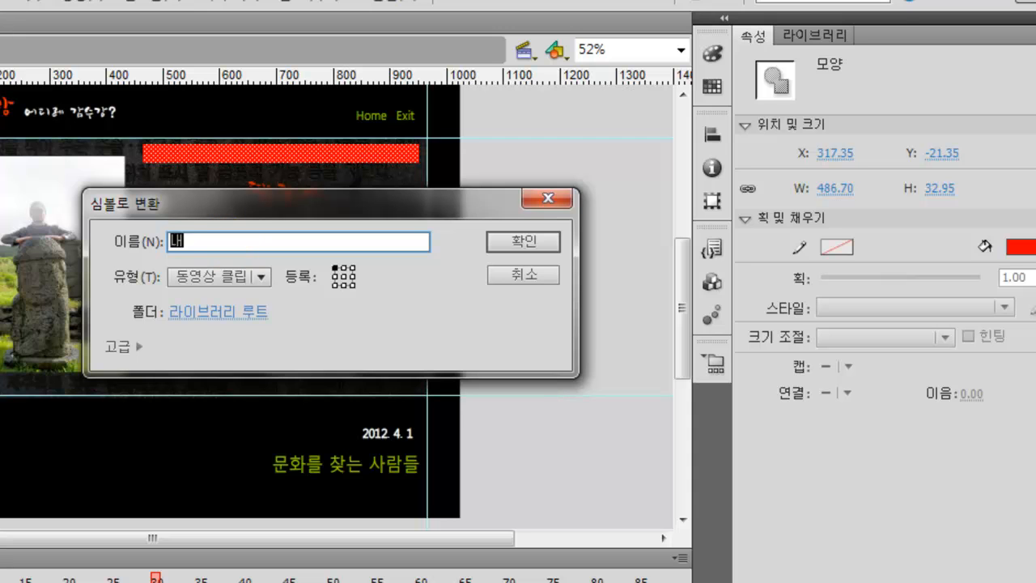
type("용 마스크")
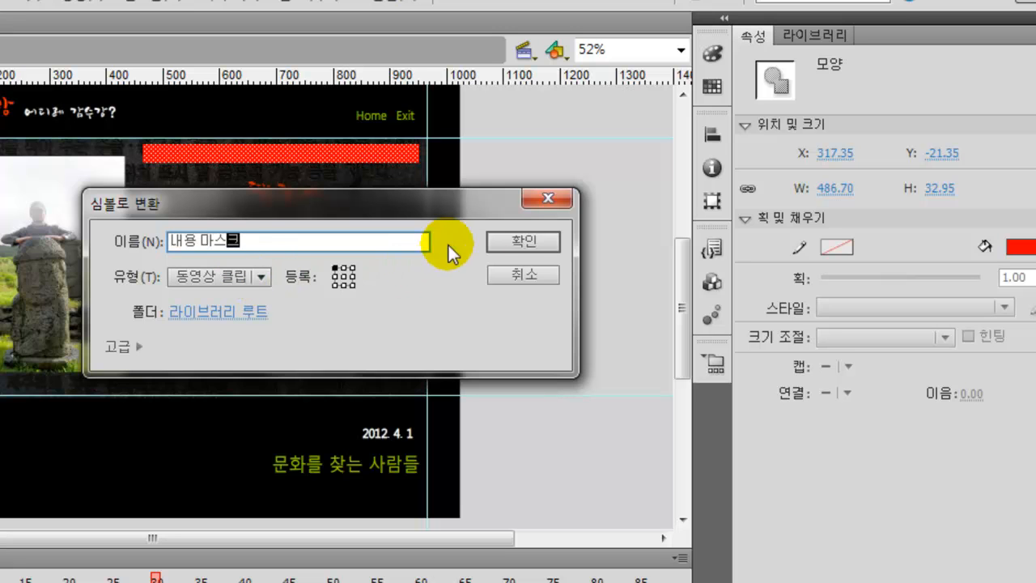
left_click(529, 240)
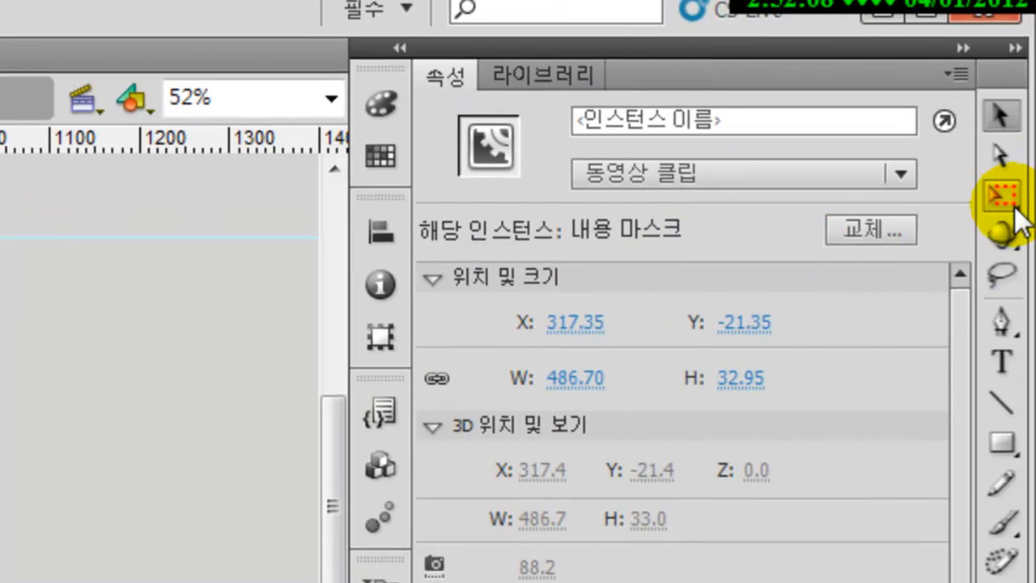
Move the red bar's transformation point to the middle of its top edge with the Free Transform tool
left_click(991, 199)
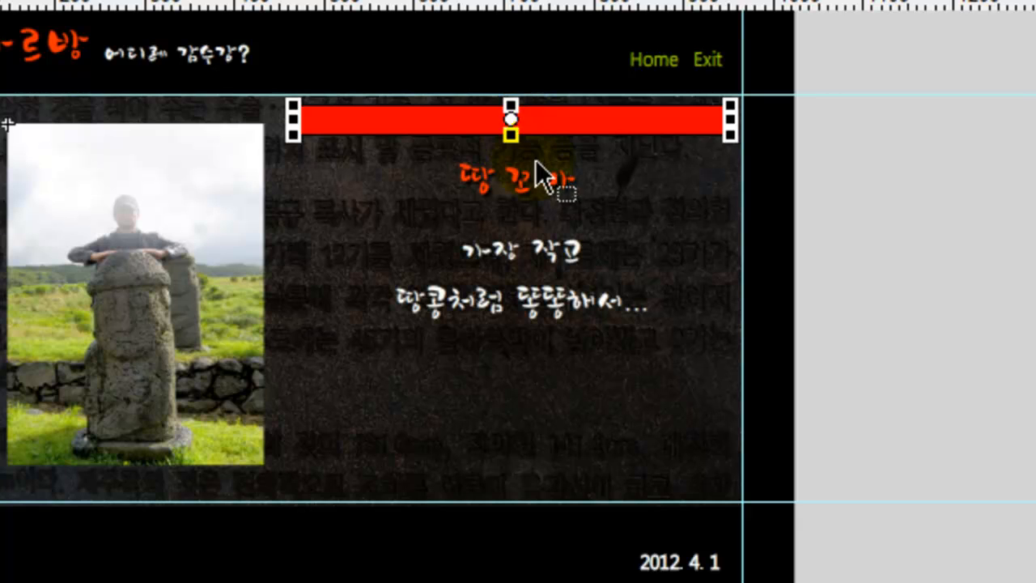
left_click(510, 101)
left_click_drag(509, 100, 511, 106)
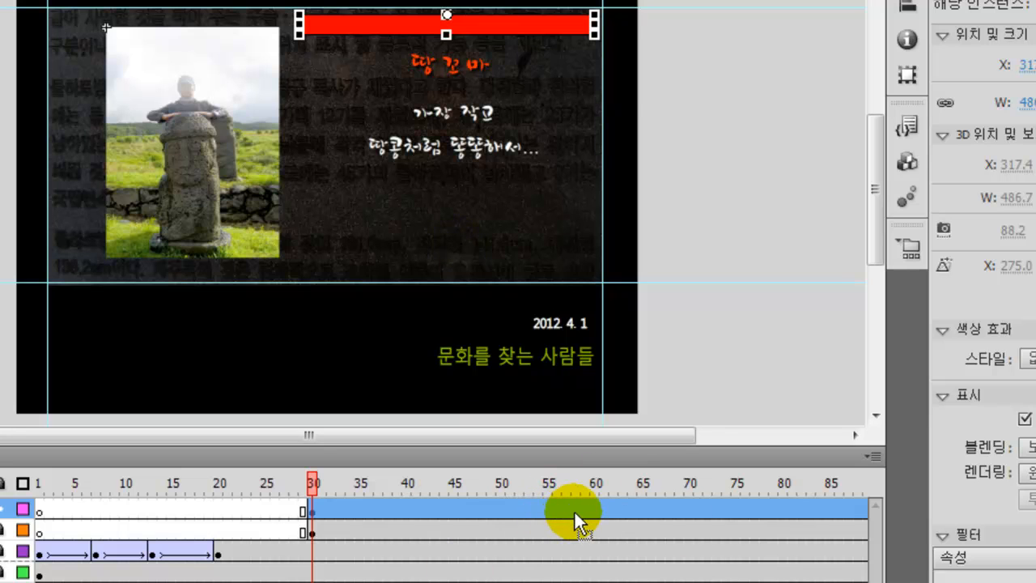
Insert a keyframe at frame 60 of the 내용 마스크 layer and stretch the red bar downward to cover all the text
left_click(595, 506)
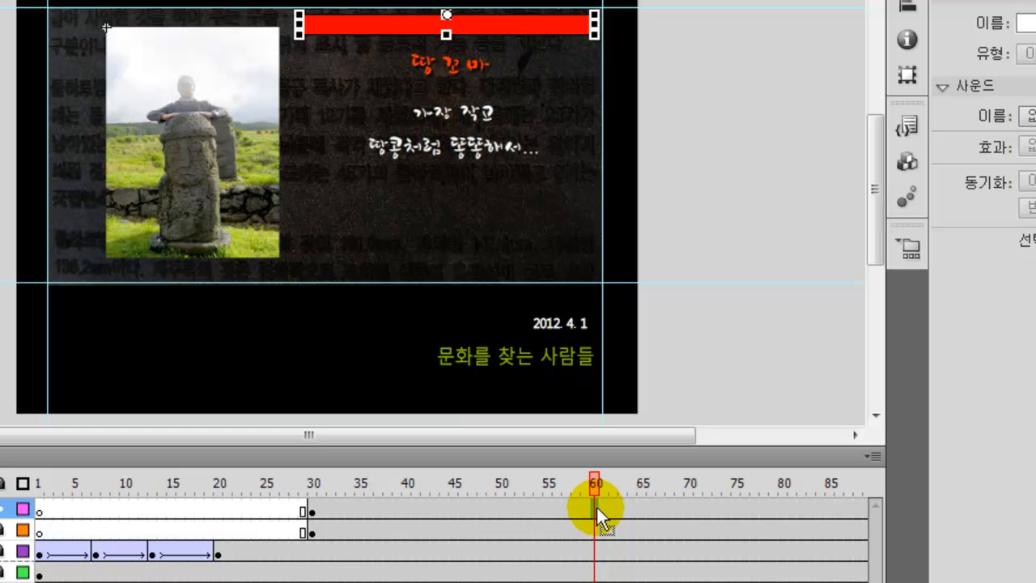
right_click(592, 506)
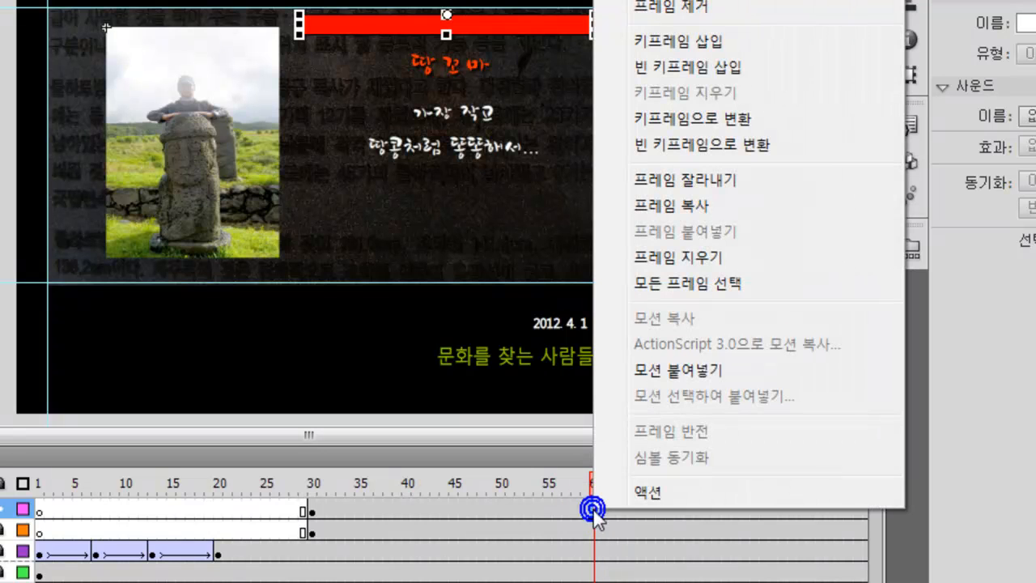
left_click(694, 42)
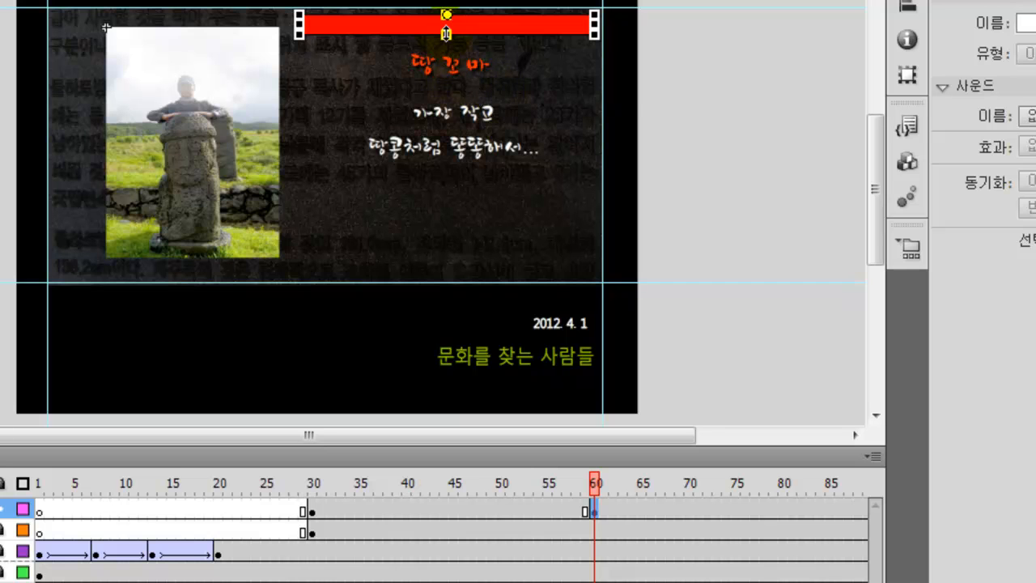
left_click_drag(446, 34, 445, 258)
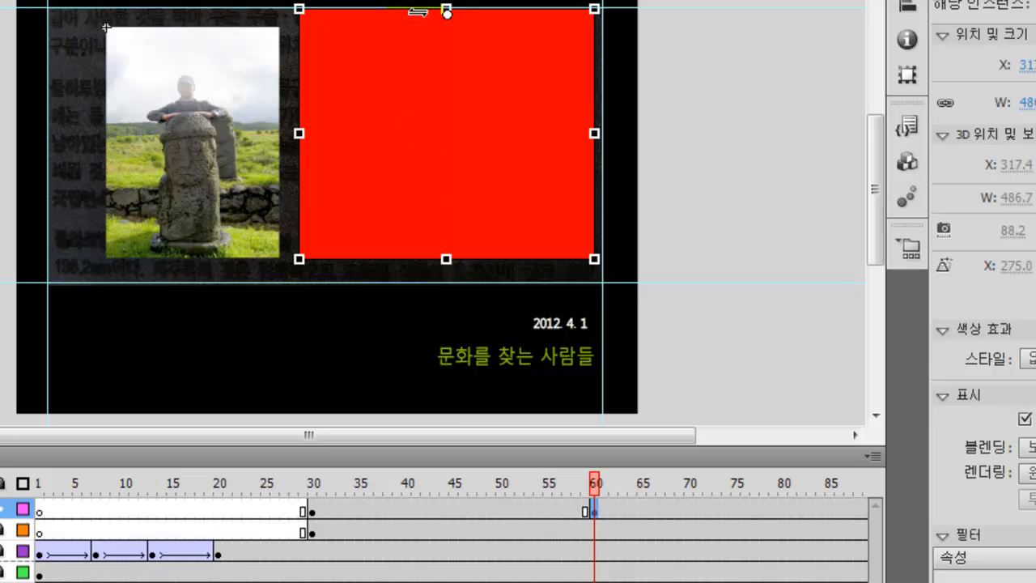
Create a classic tween between frames 30 and 60 of the 내용 마스크 layer and scrub through it to preview the growth
left_click(318, 512)
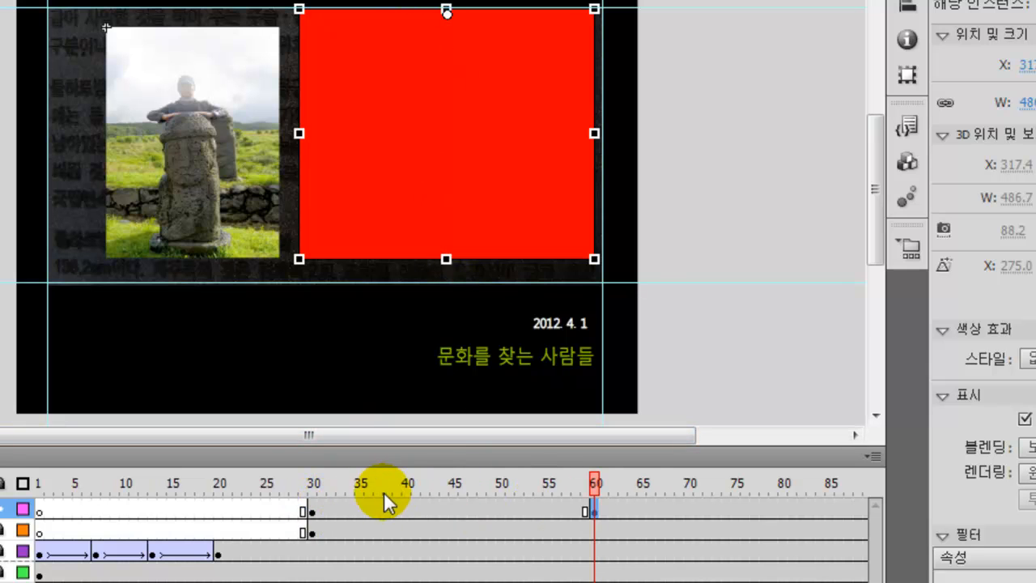
left_click(432, 508)
right_click(432, 508)
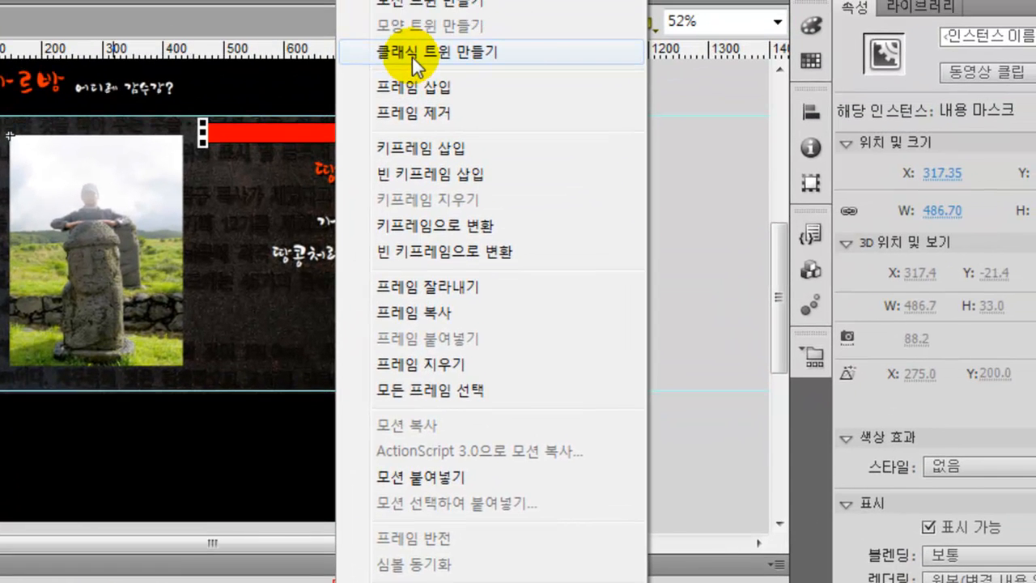
left_click(409, 51)
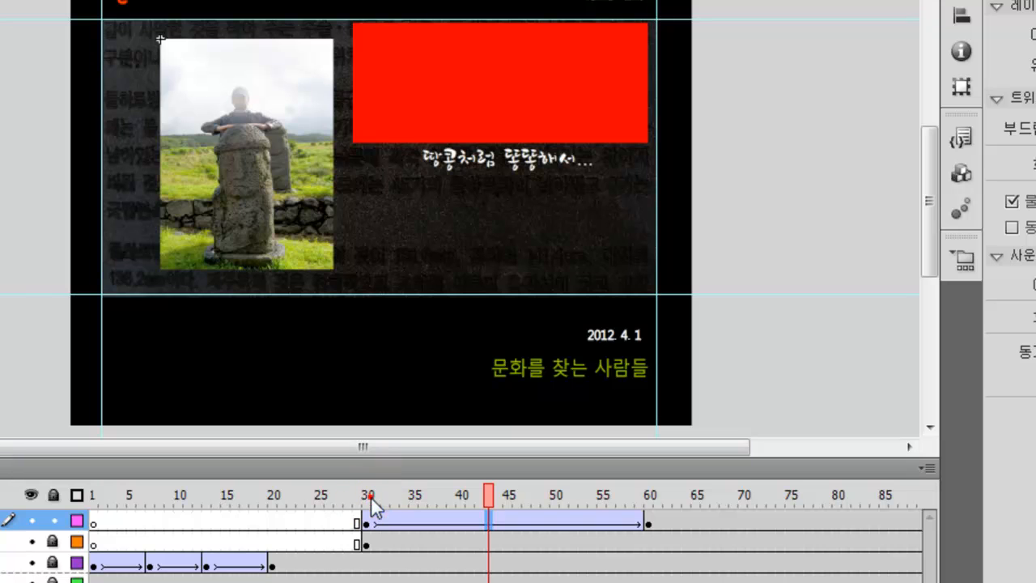
left_click(270, 578)
left_click_drag(404, 491, 650, 493)
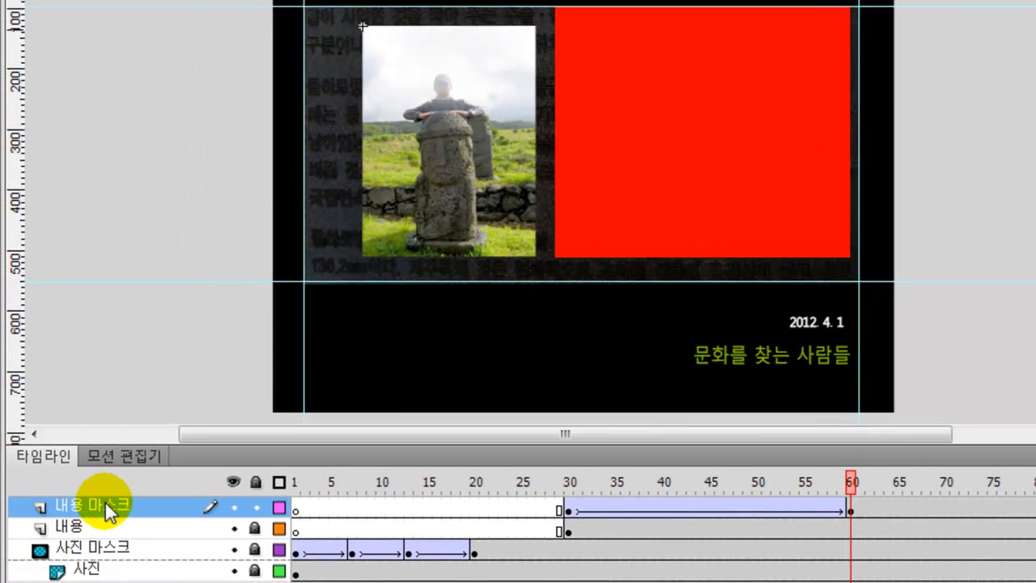
Turn the 내용 마스크 layer into a mask for the 내용 layer and scrub from frame 1 past frame 60 to preview it
right_click(105, 503)
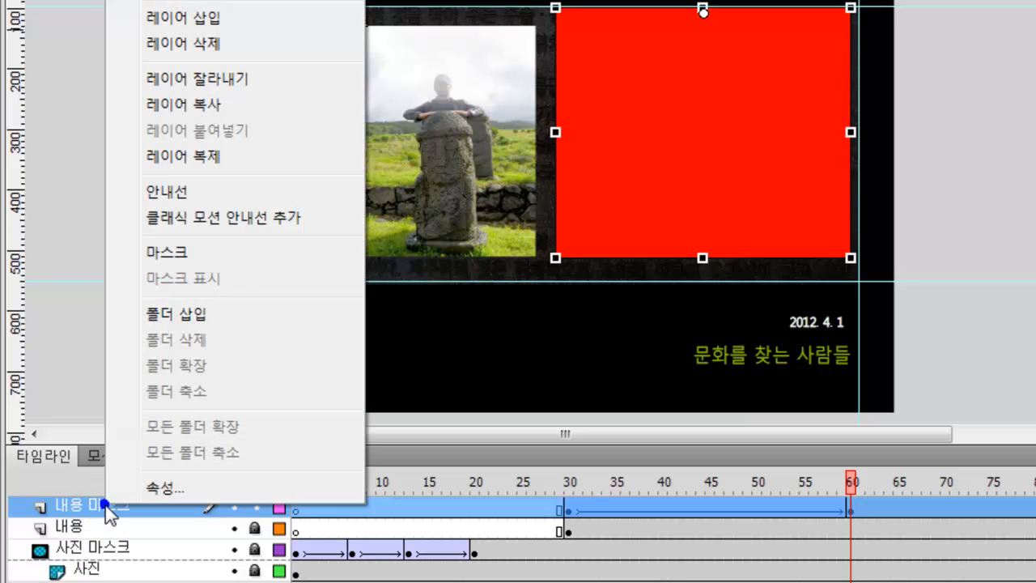
left_click(178, 253)
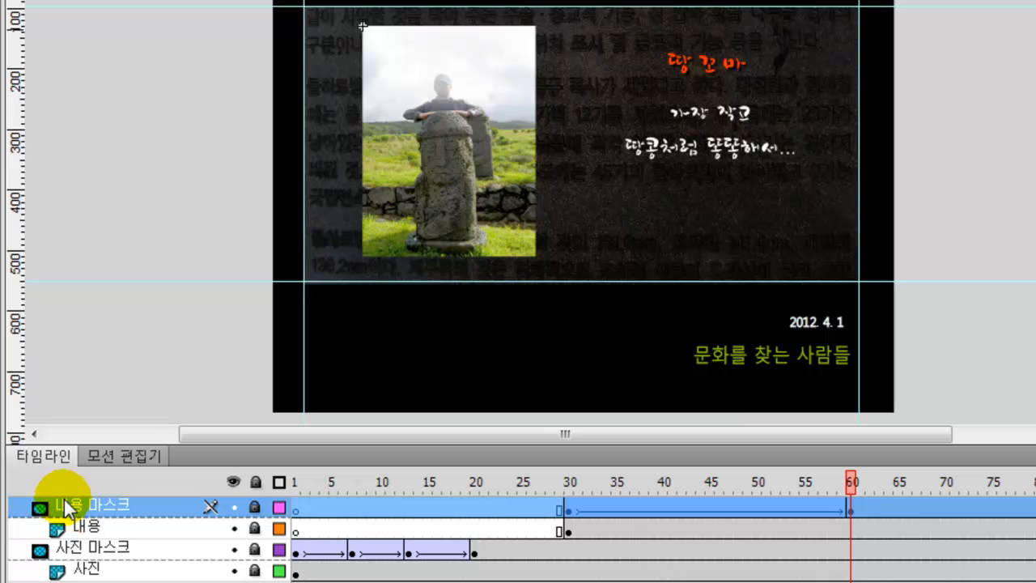
left_click(294, 481)
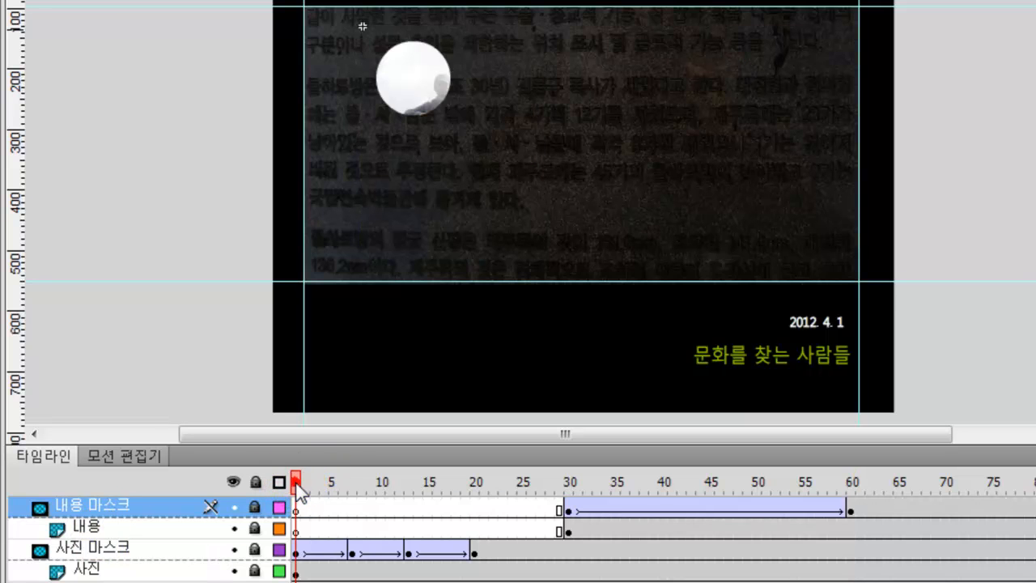
left_click_drag(296, 483, 859, 506)
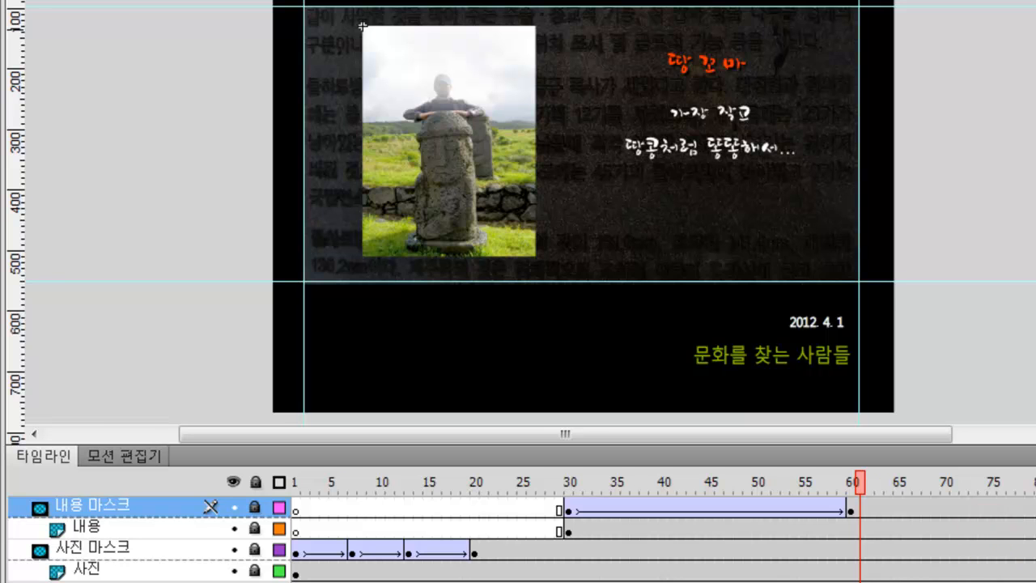
scroll(783, 544, "right", 5)
left_click_drag(606, 473, 759, 480)
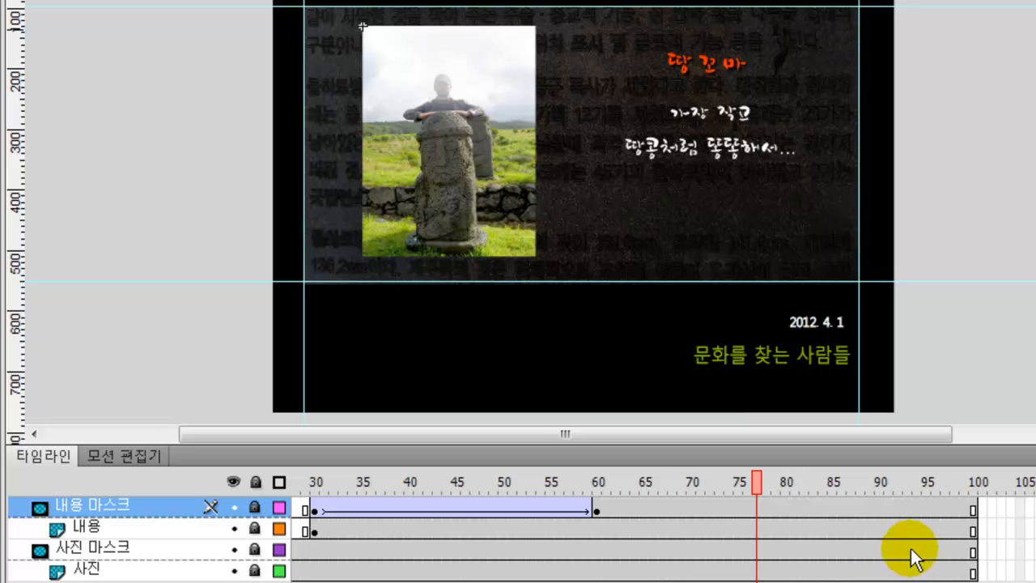
Insert a keyframe (키프레임 삽입) at frame 100 of the 내용 마스크 layer
left_click(975, 503)
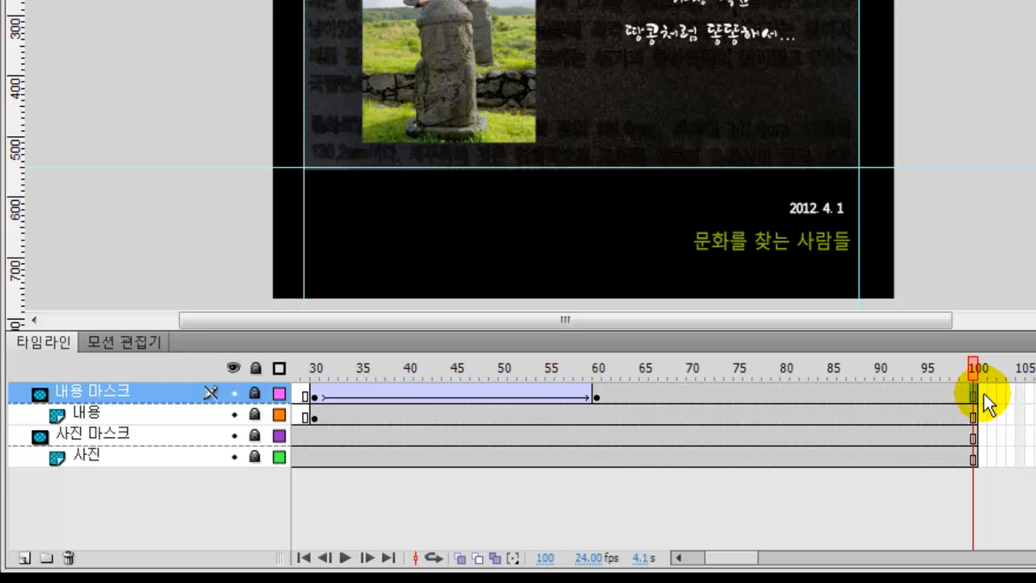
left_click(982, 395)
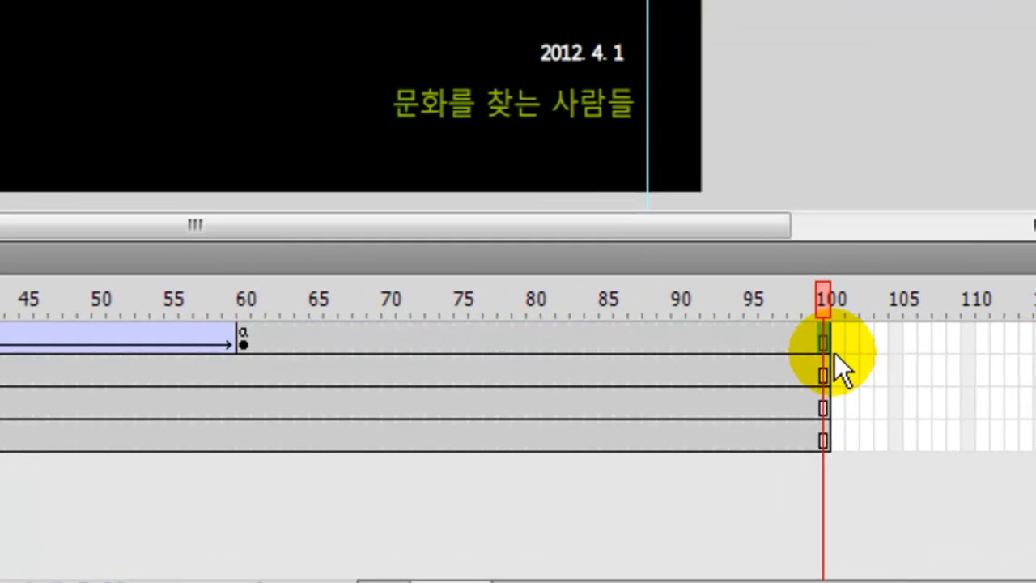
right_click(822, 345)
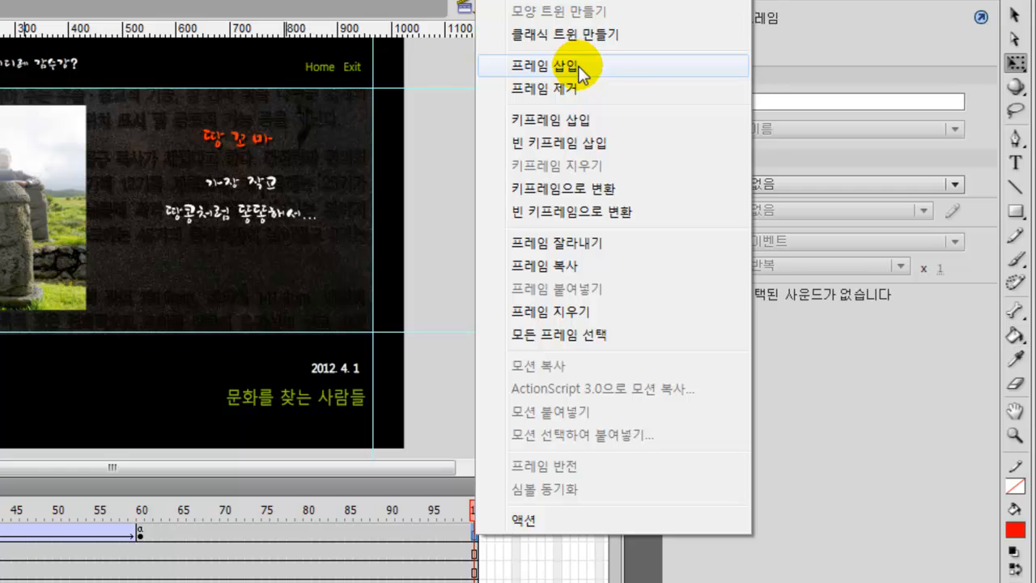
left_click(578, 120)
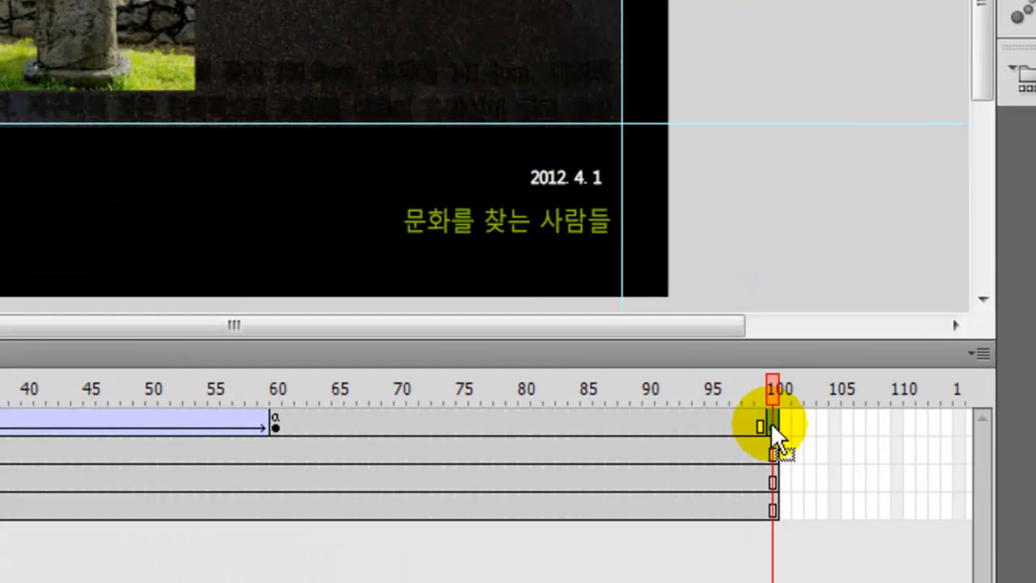
Add a stop(); action to frame 100 of the 내용 마스크 layer with the timeline control functions (타임라인 컨트롤)
right_click(770, 422)
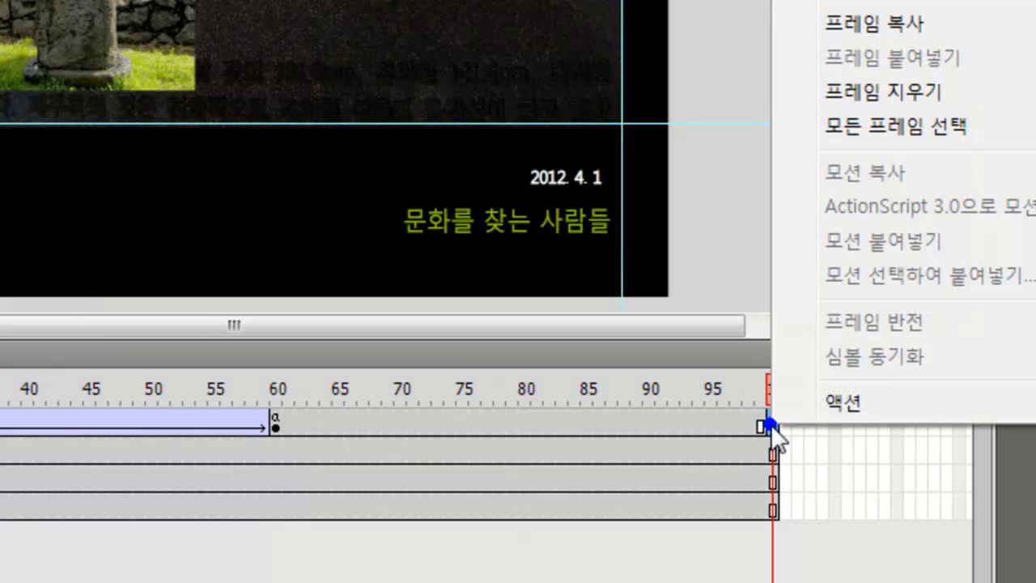
left_click(872, 404)
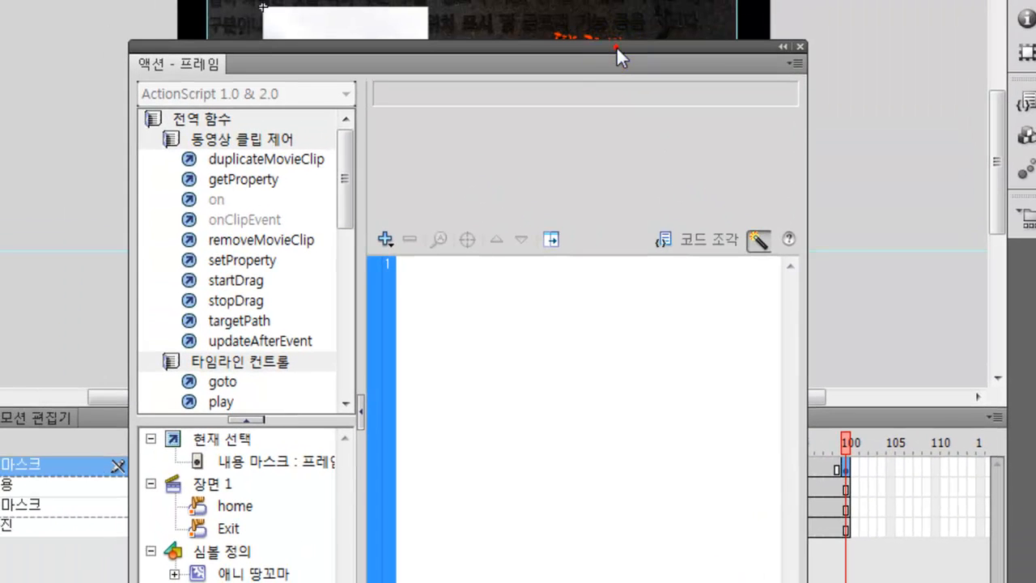
left_click_drag(616, 46, 606, 89)
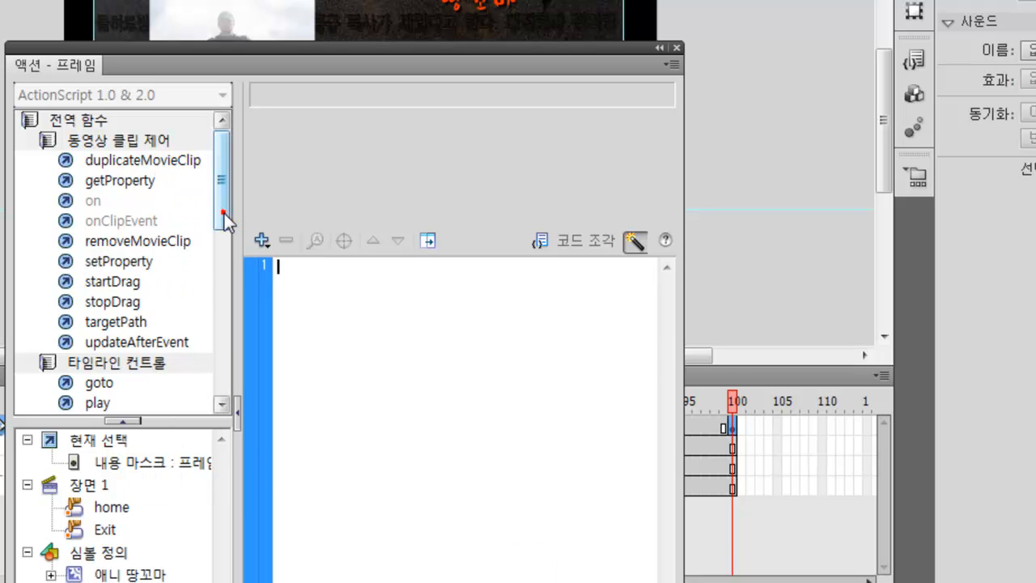
scroll(220, 213, "down", 1)
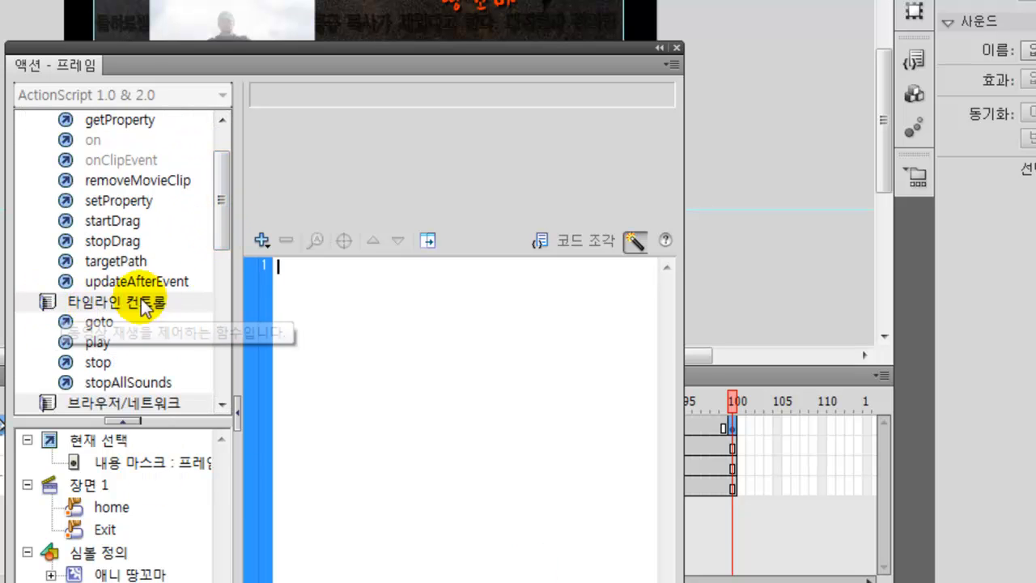
double_click(94, 364)
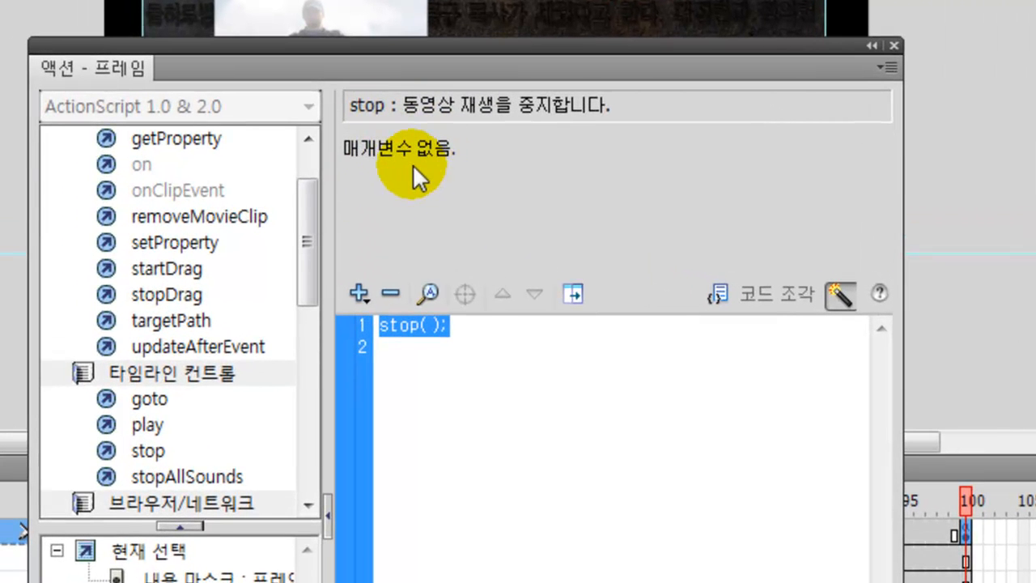
left_click(894, 45)
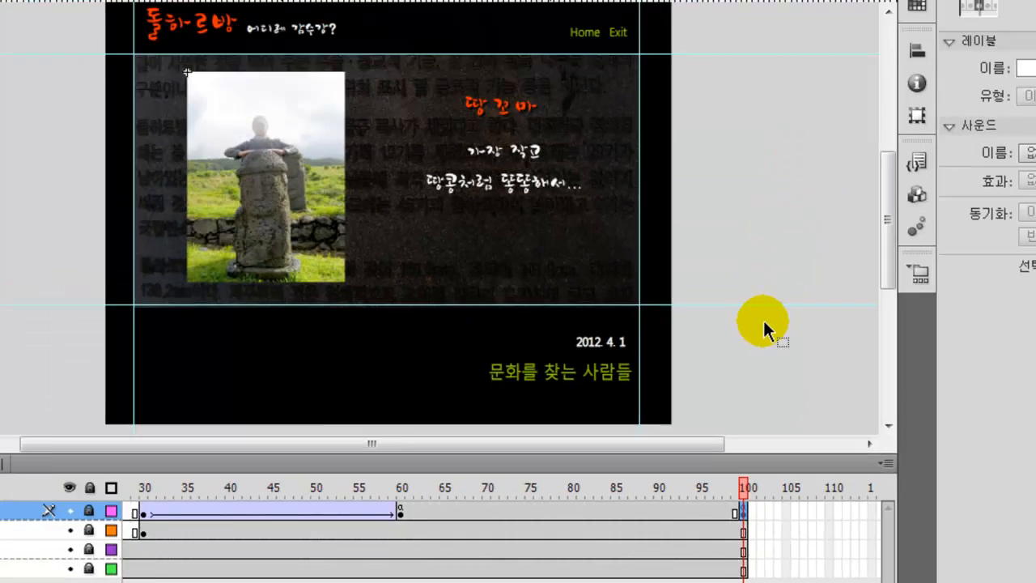
Test the movie to watch the photo and text reveal, close the preview and save 이름을 찾아줘.fla
key("ctrl+Return")
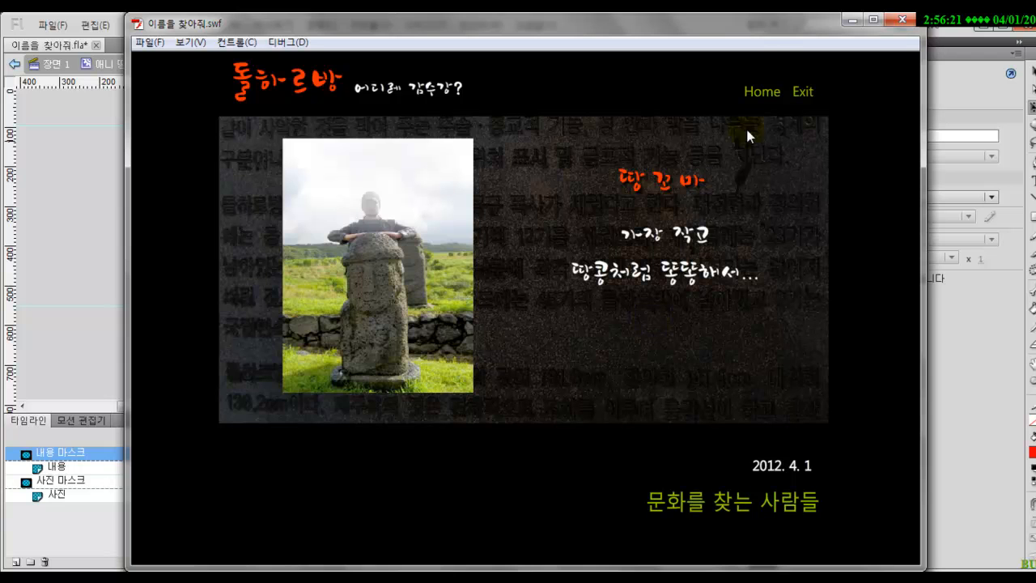
left_click(901, 19)
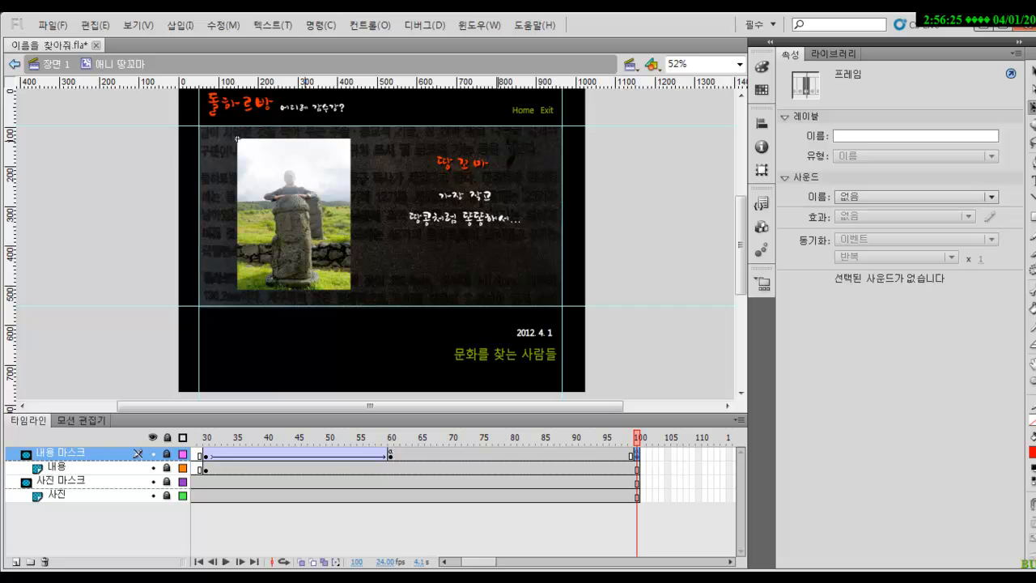
left_click(46, 25)
left_click(65, 152)
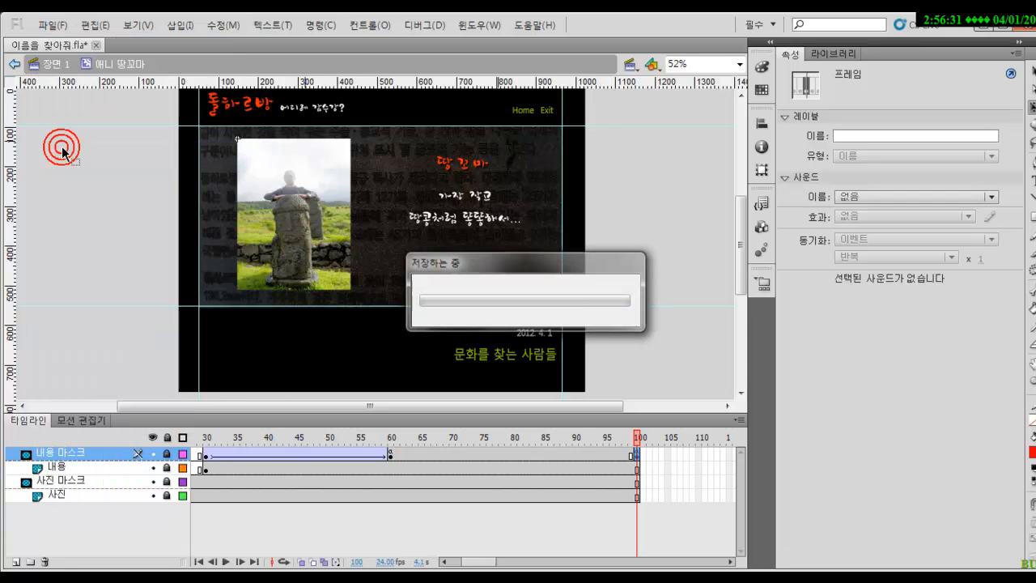